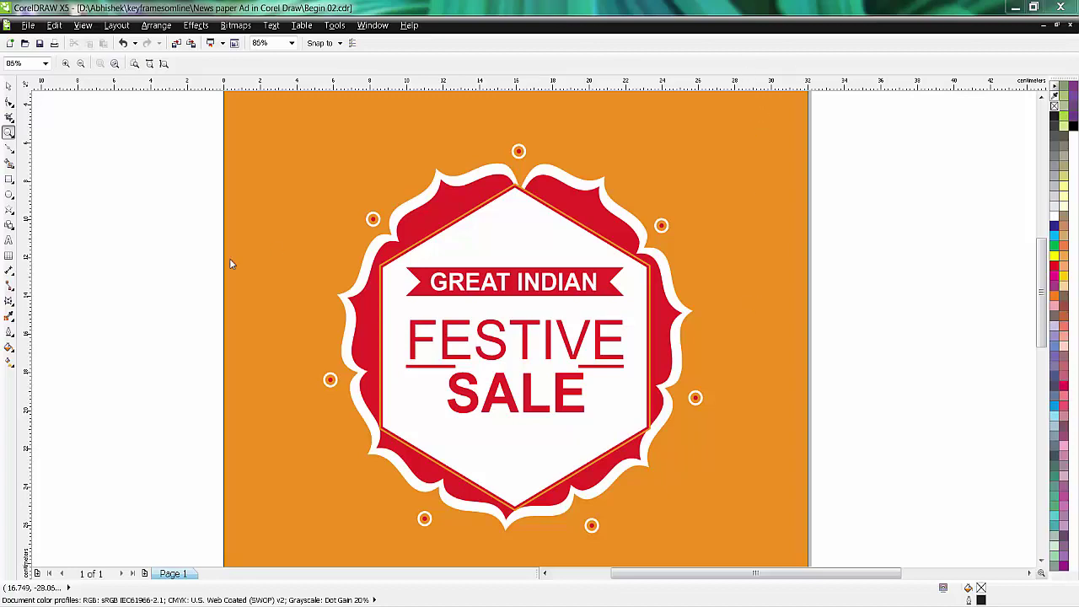
Move the banner with its GREAT INDIAN text, FESTIVE, SALE and the left underline down about 0.9 cm inside the hexagon
key("space")
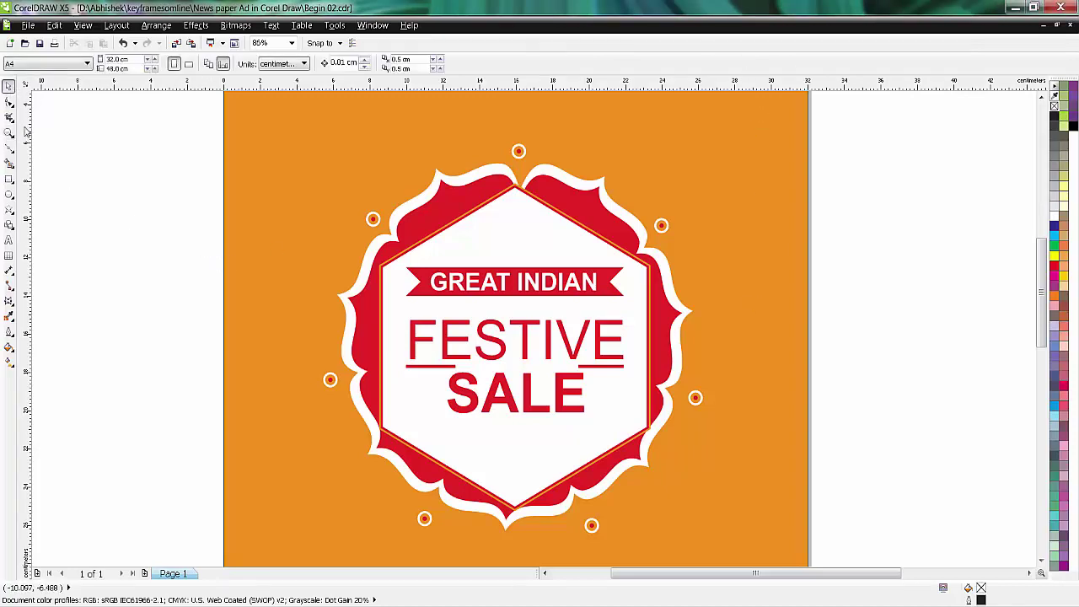
left_click_drag(193, 246, 689, 421)
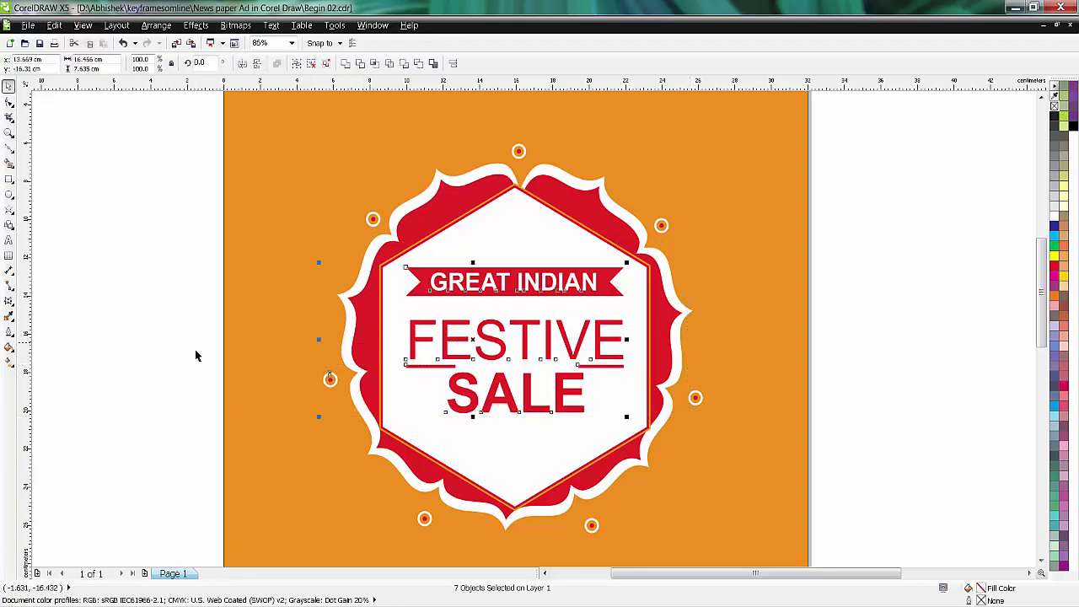
left_click(157, 333)
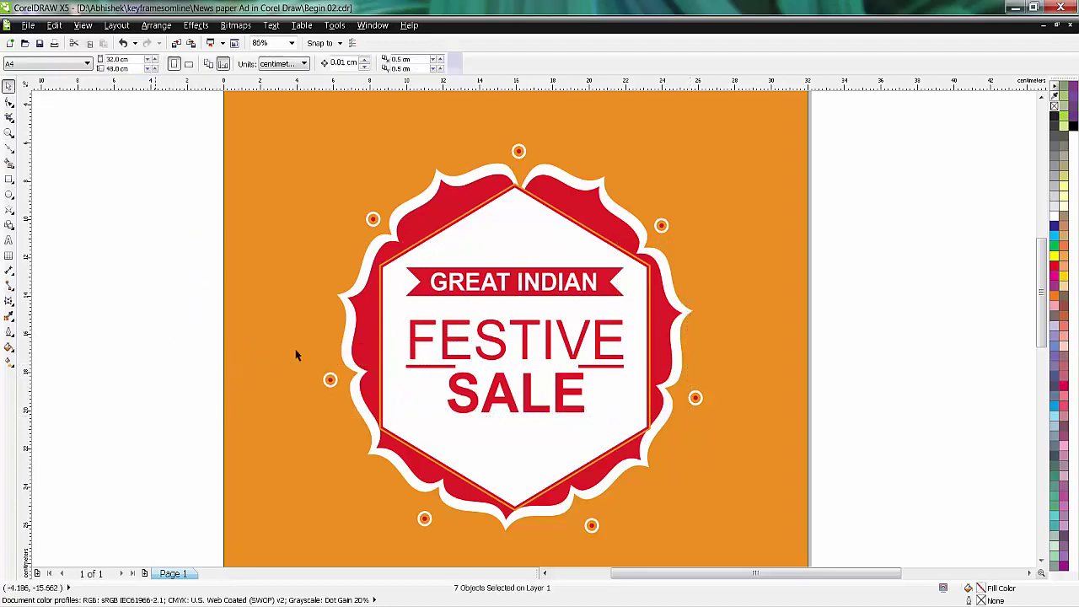
left_click(421, 285)
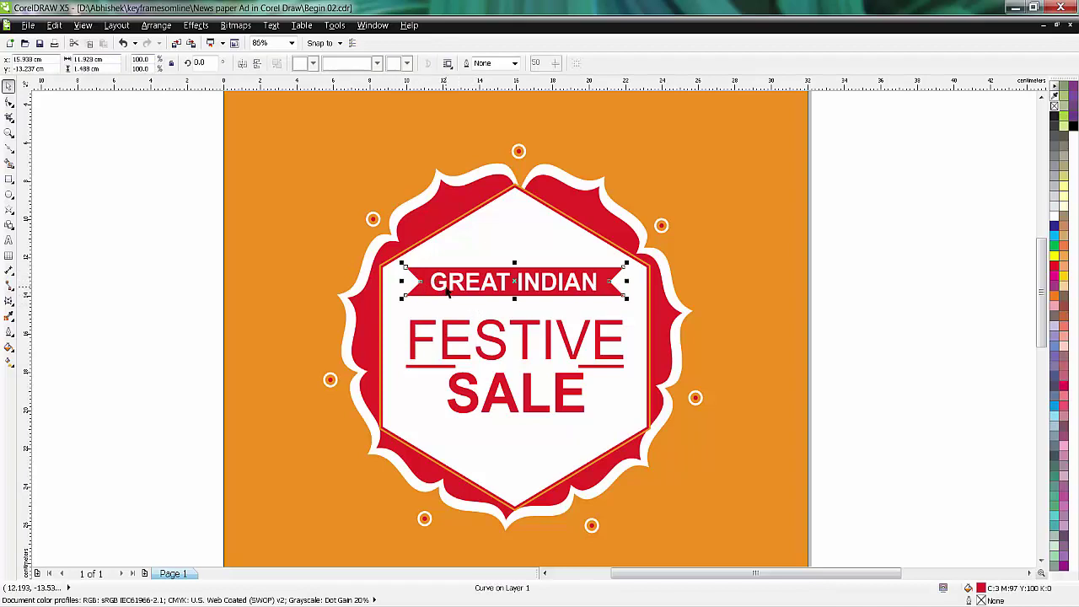
left_click(446, 290, "shift")
left_click(443, 365, "shift")
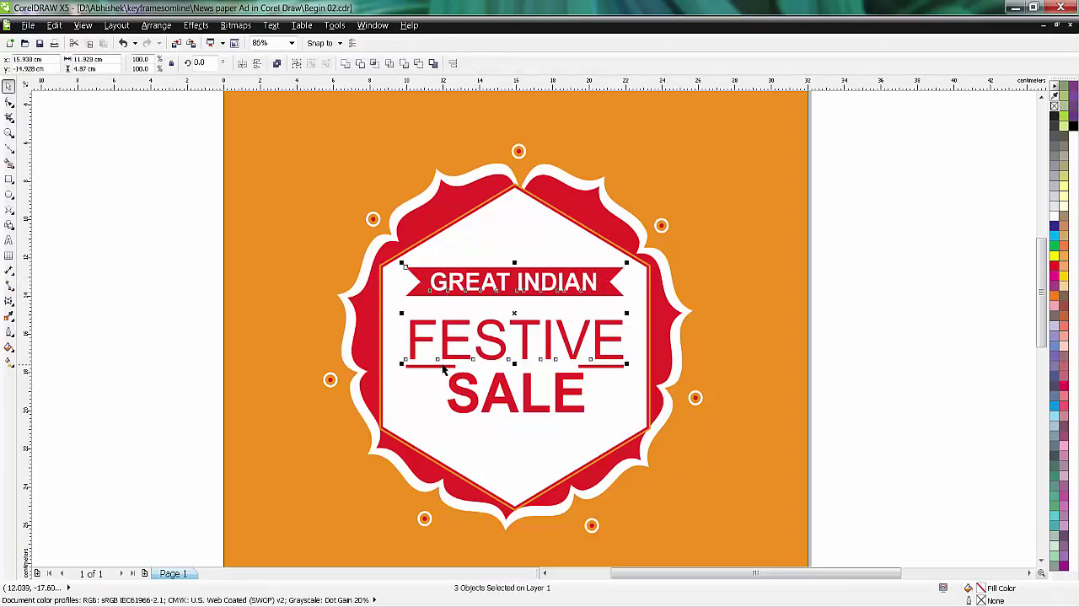
left_click(443, 354, "shift")
left_click(460, 395, "shift")
left_click_drag(459, 385, 461, 401)
Nudge the selected banner, texts and left underline another 0.7 cm down to centre them vertically in the hexagon
key("ctrl+Down")
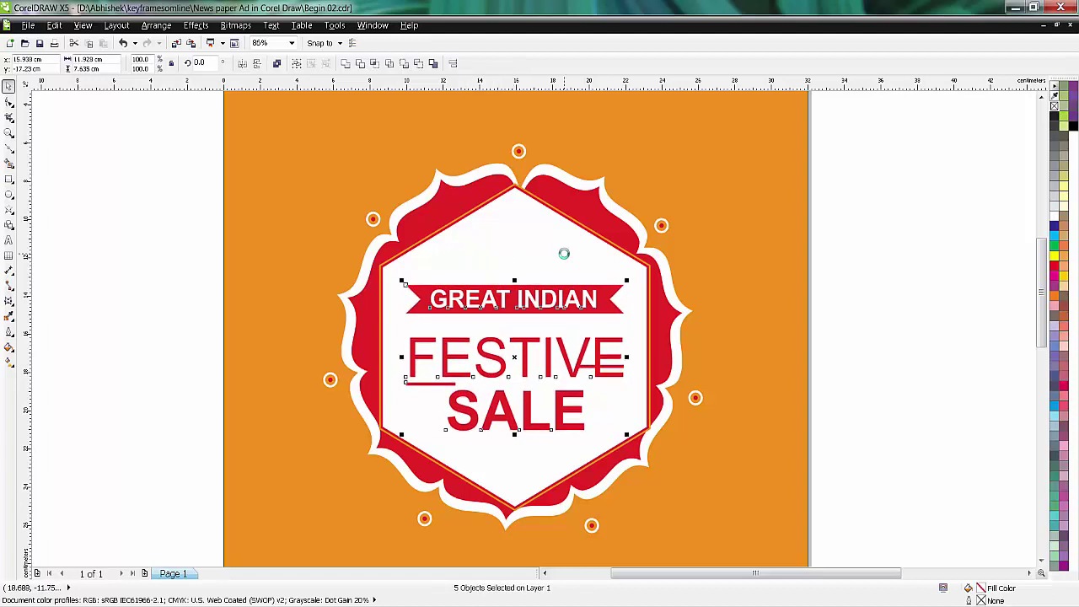
key("ctrl+Down")
key("ctrl+Down")
key("ctrl+Down")
key("ctrl+Down")
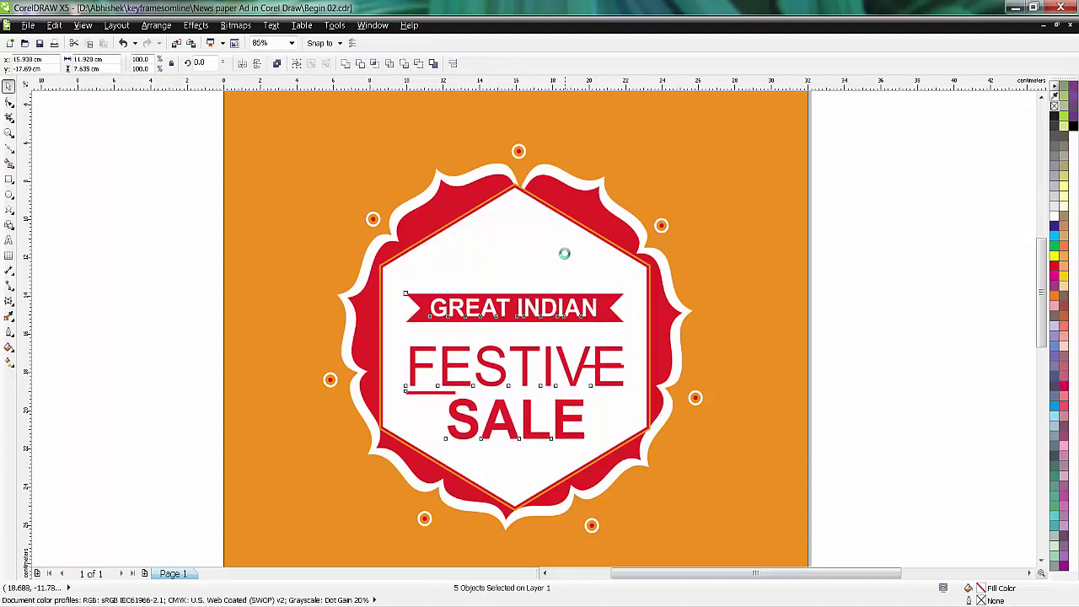
key("ctrl+Up")
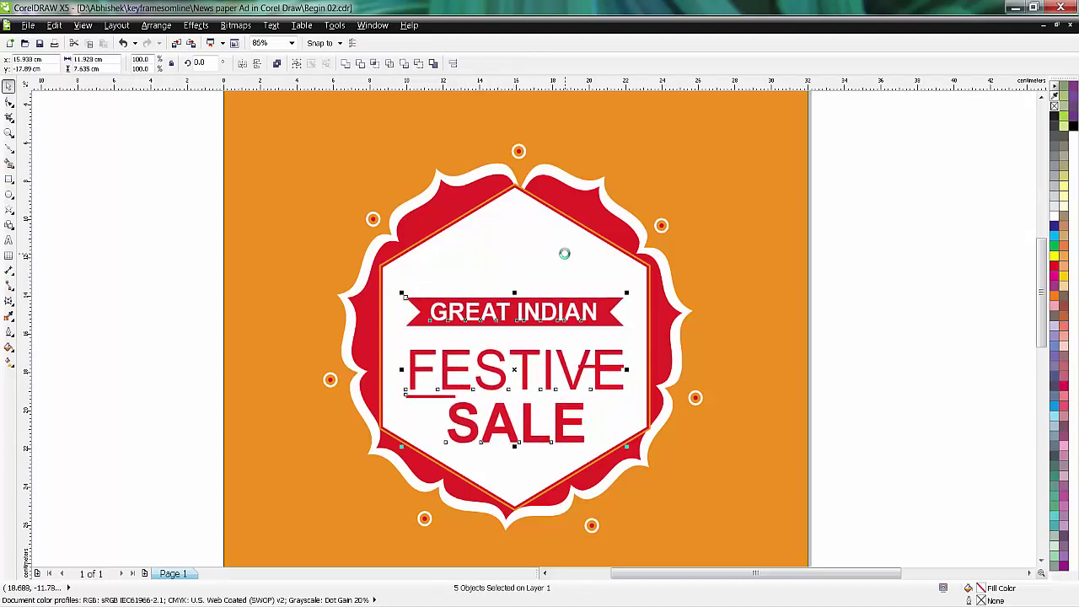
key("ctrl+Up")
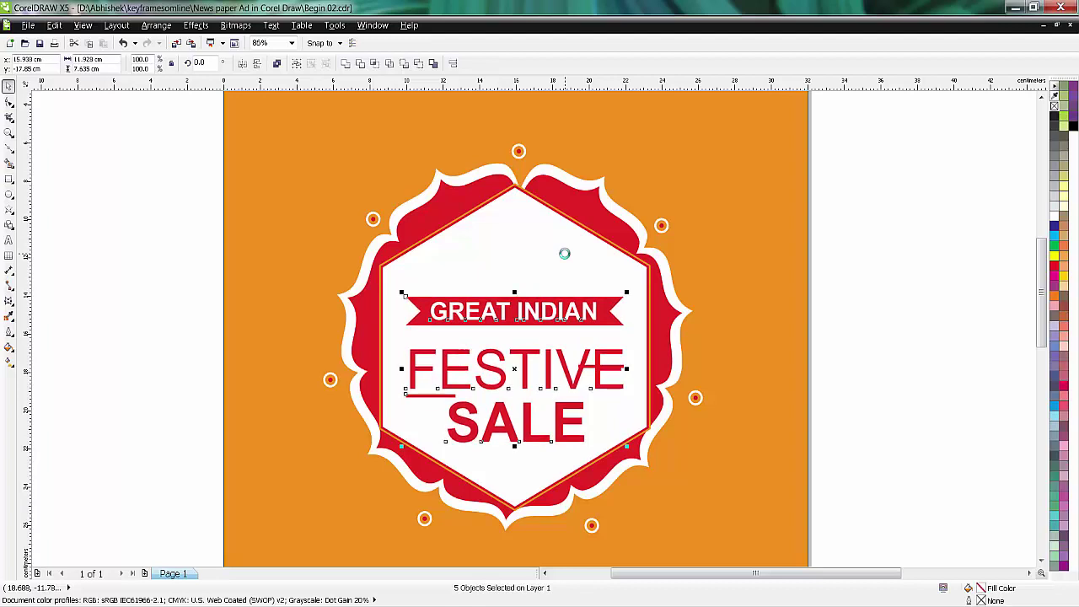
key("ctrl+Down")
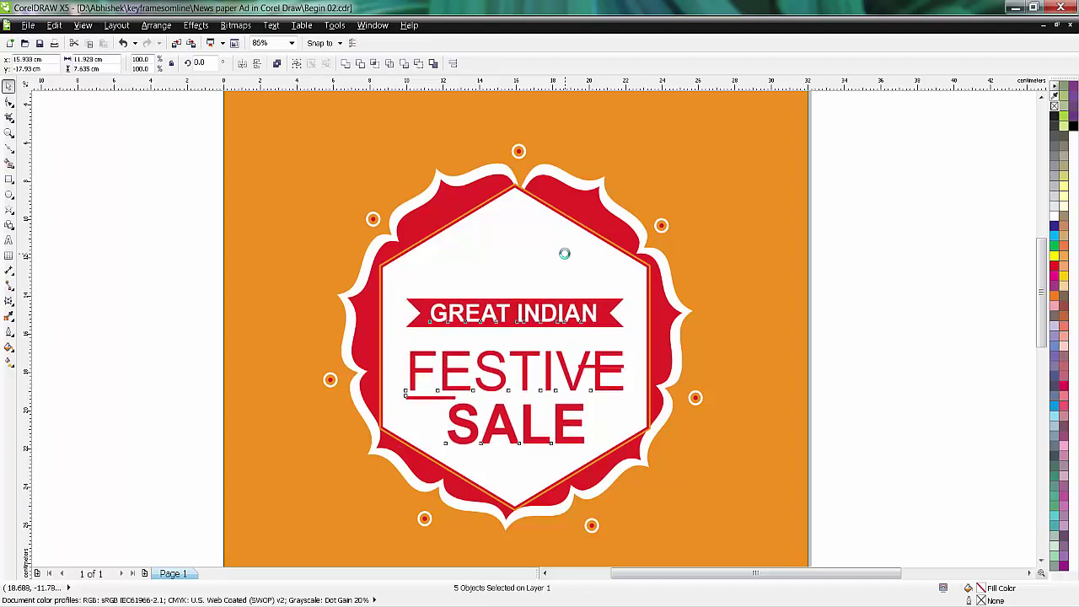
key("ctrl+Up")
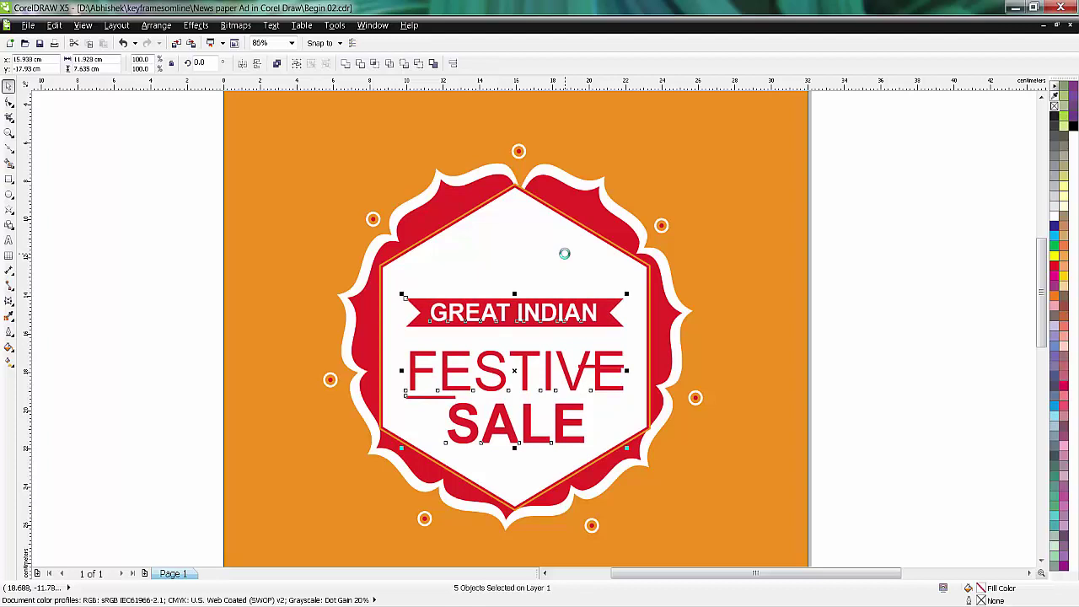
left_click(894, 238)
Nudge the right underline down below FESTIVE to the level of the left underline
left_click(588, 368)
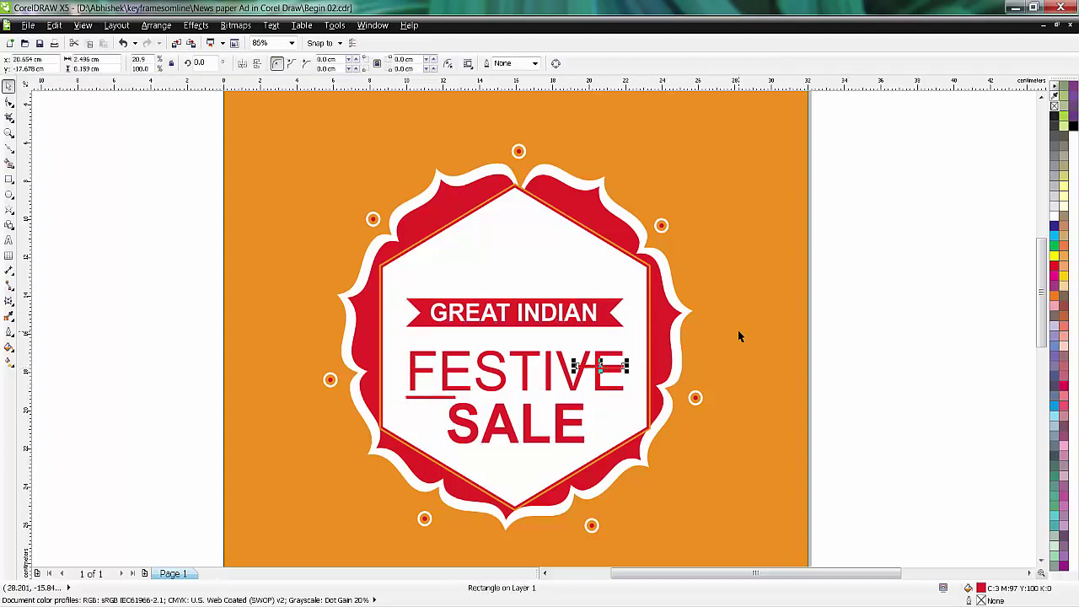
key("Down")
key("Down")
key("Down")
key("Down")
key("Down")
key("Down")
key("Down")
key("Down")
key("Down")
key("Down")
key("Down")
key("Down")
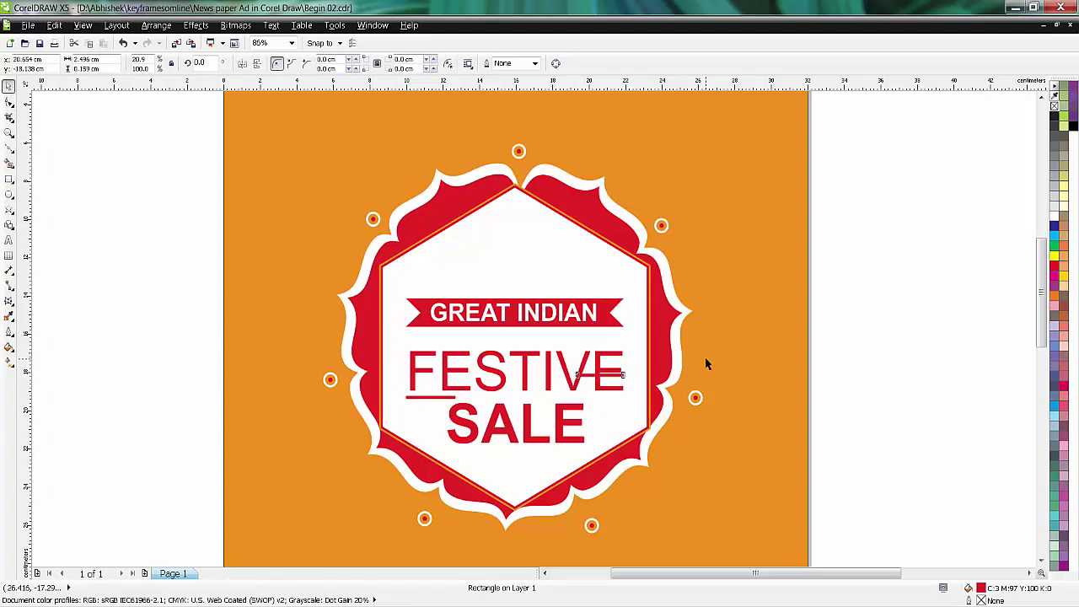
key("Down")
key("Down")
key("Down")
key("Down")
key("Down")
key("Down")
key("Down")
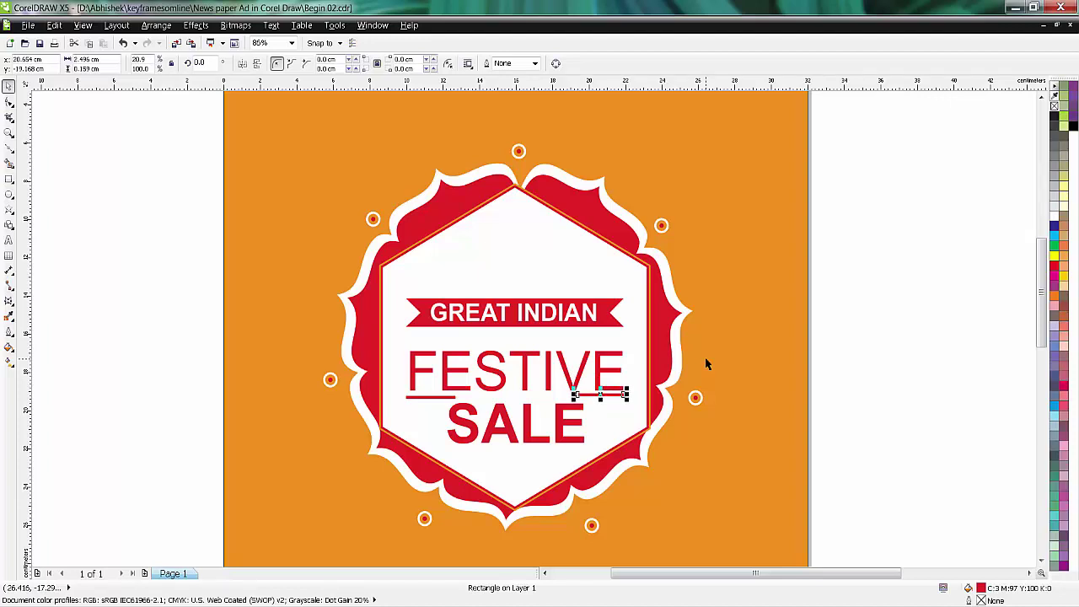
key("Down")
key("Down")
key("Down")
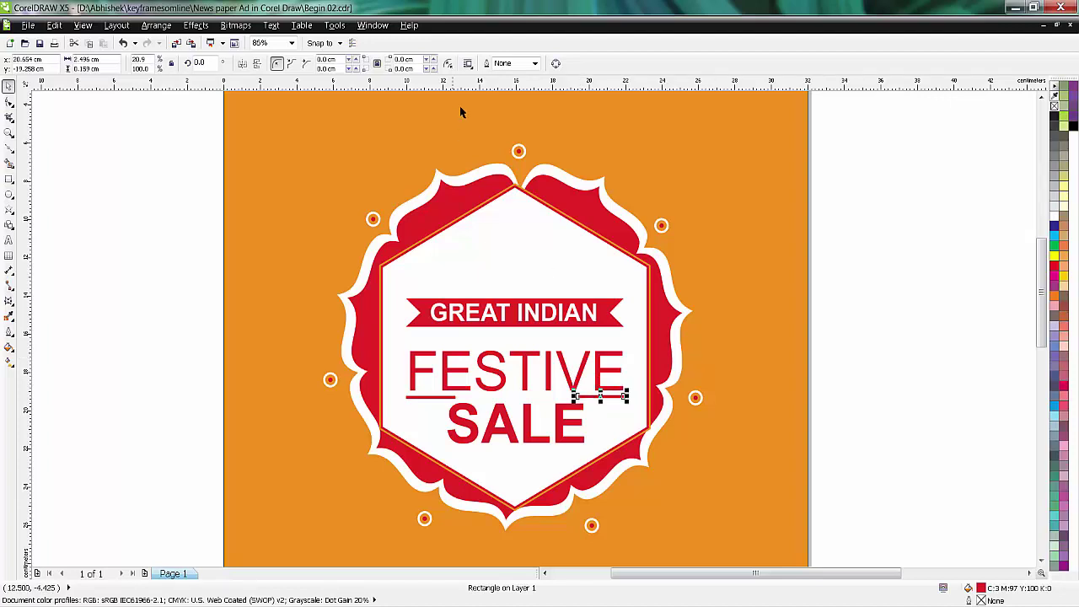
Add a horizontal guideline at the left underline, fine-tune the right underline's height against it, and remove the guideline
left_click_drag(480, 90, 455, 395)
scroll(614, 411, "up", 5)
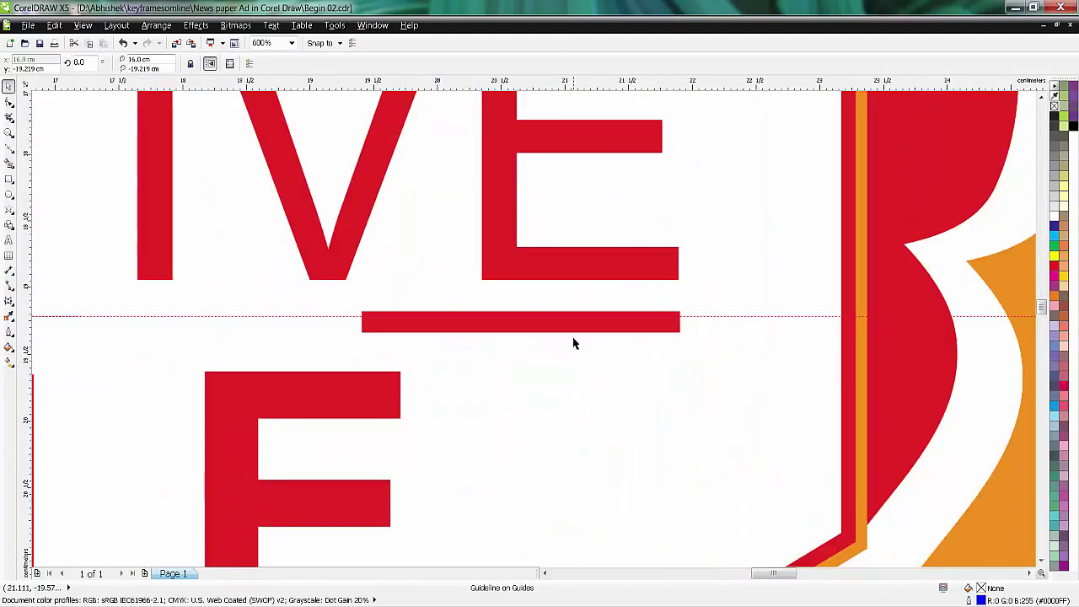
left_click(524, 331)
left_click_drag(529, 337, 529, 342)
scroll(502, 338, "down", 2)
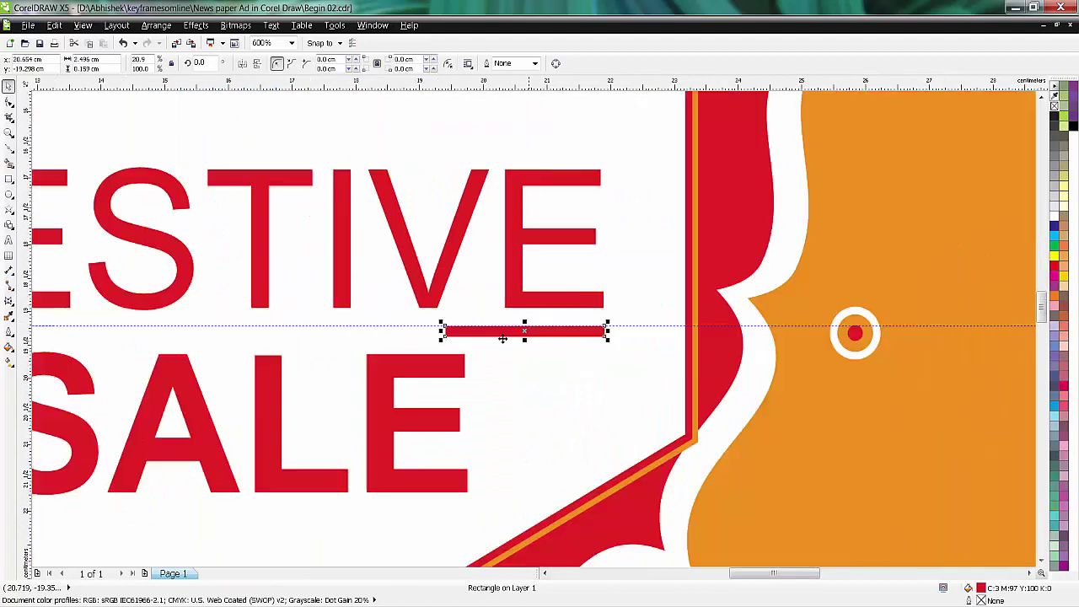
left_click(388, 325)
scroll(393, 333, "down", 2)
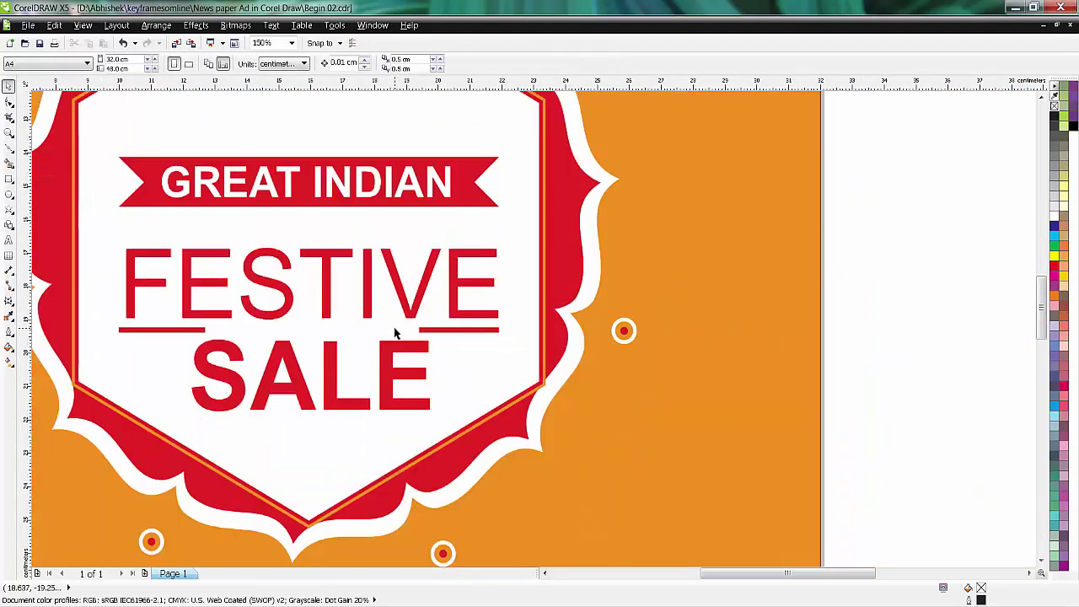
Delete the unused circle beside the page
left_click_drag(699, 573, 674, 573)
scroll(656, 344, "down", 1)
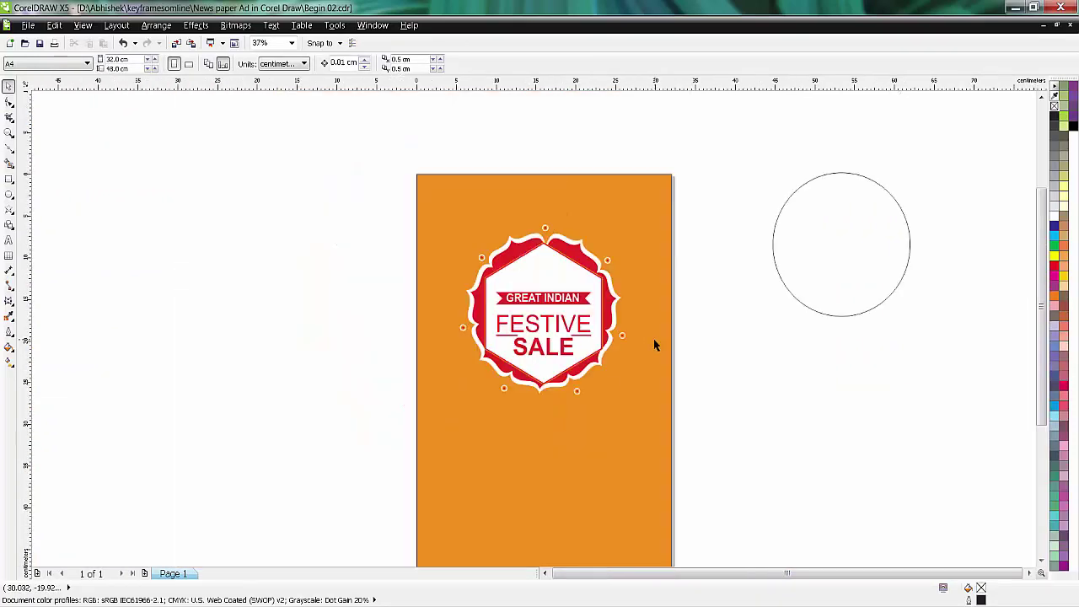
left_click(793, 295)
key("Delete")
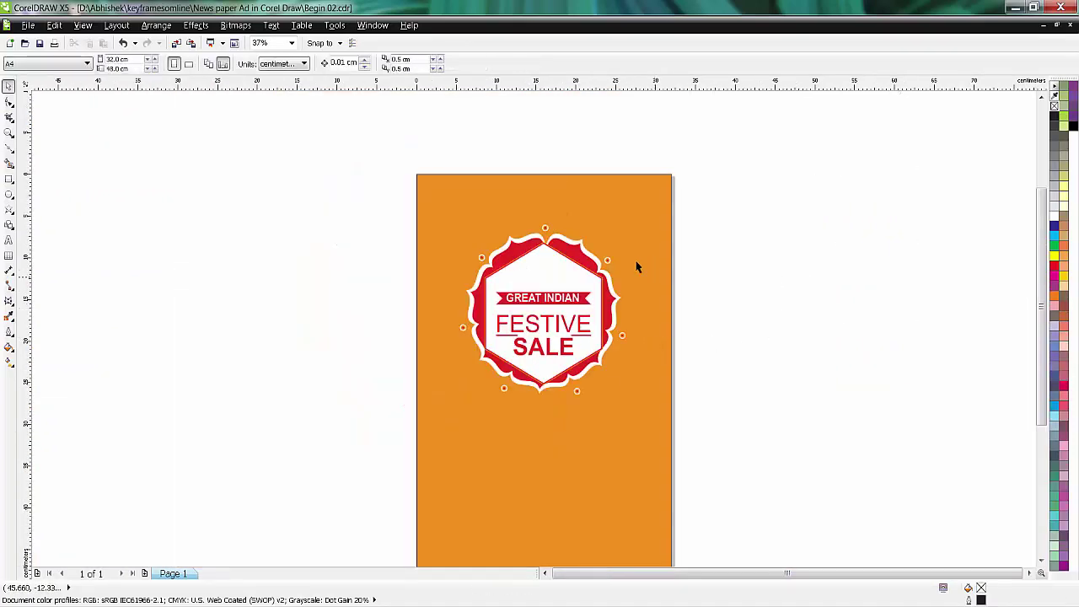
Draw a polygon about 12 cm wide beside the page and reduce it to 3 sides to form a triangle
left_click(10, 211)
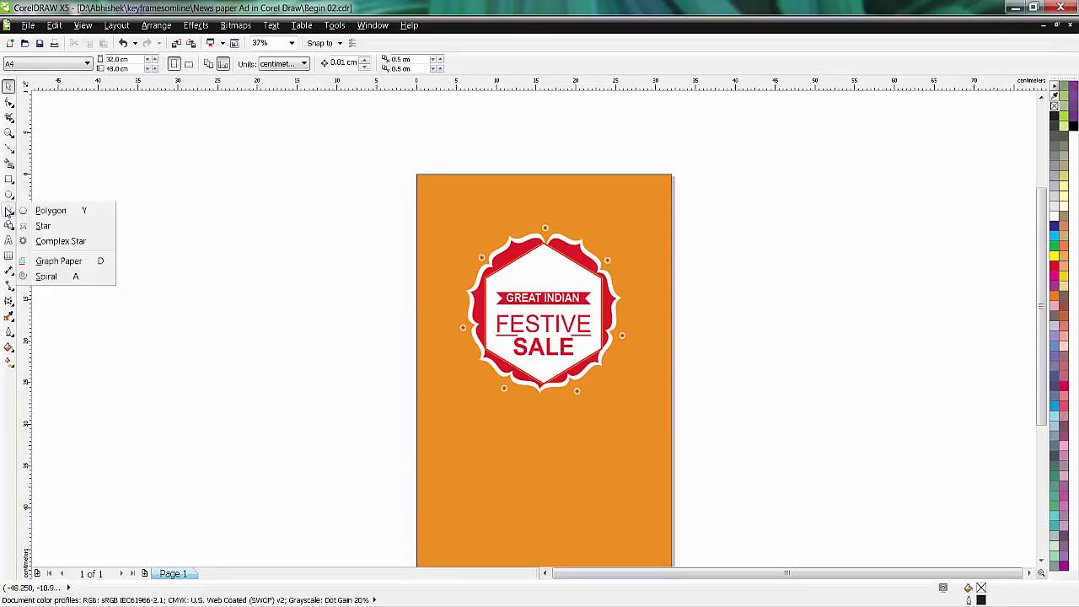
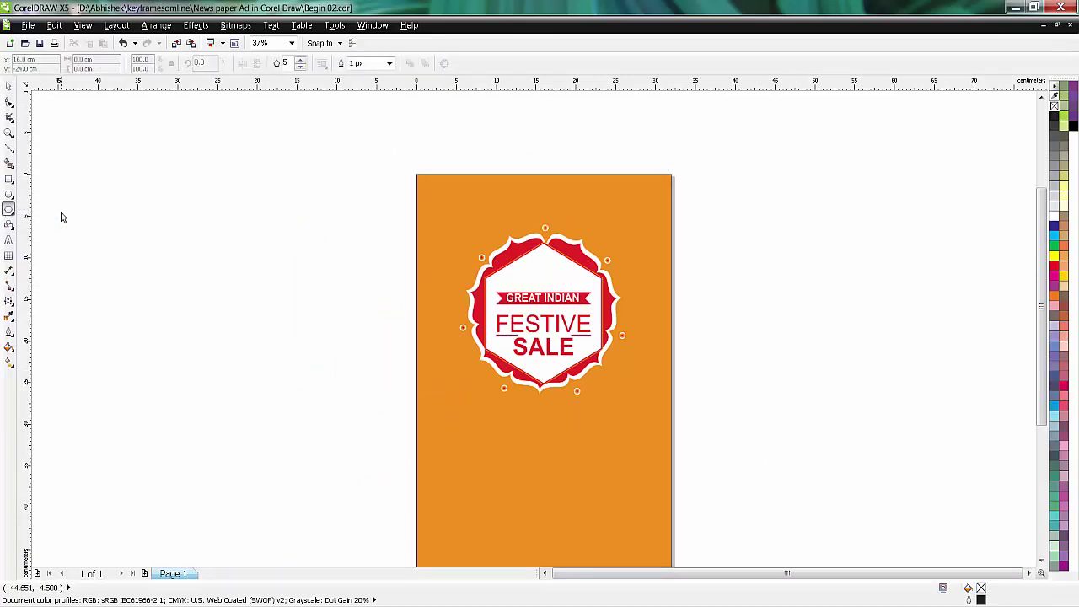
mouse_move(223, 188)
left_mouse_down()
mouse_move(303, 305)
mouse_move(335, 298)
left_mouse_up()
left_click(301, 67)
left_click(301, 68)
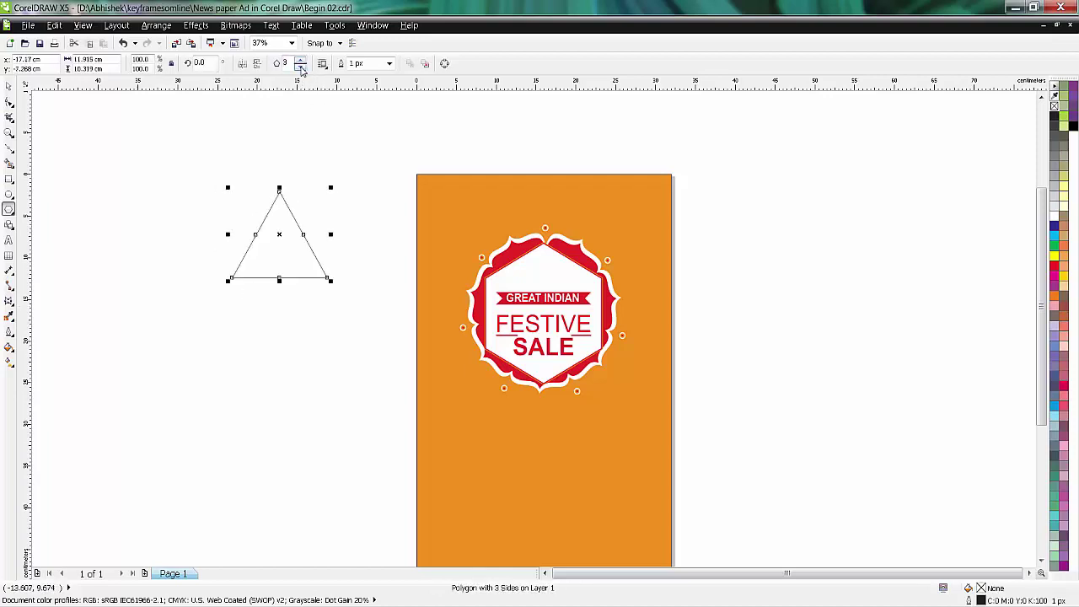
Move the triangle to the other side of the page and scale it down to about 5.1 by 4.4 cm
left_click(9, 86)
left_click(101, 193)
left_click(276, 234)
left_click_drag(277, 233, 713, 295)
scroll(742, 286, "up", 2)
left_click_drag(846, 189, 762, 289)
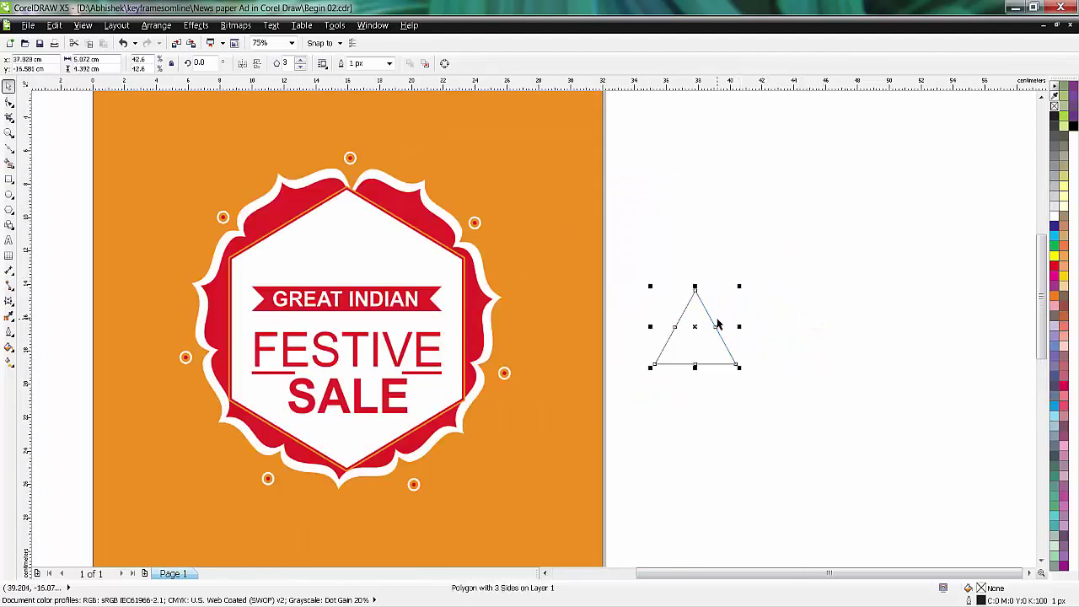
scroll(778, 315, "up", 2)
left_click(836, 301)
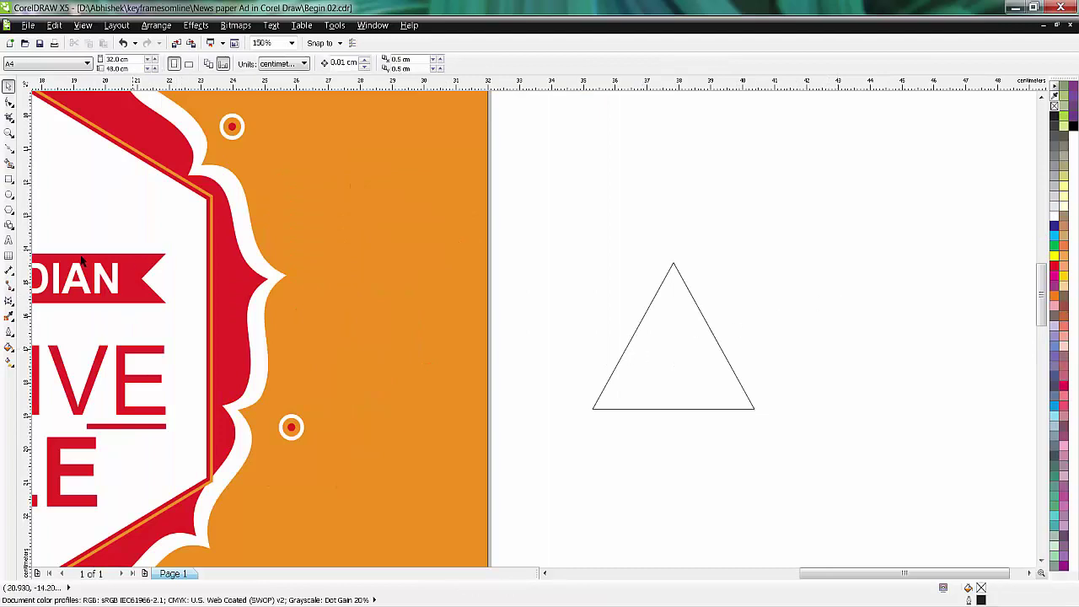
Draw a thin horizontal rectangle about 4.4 by 0.3 cm across the upper part of the triangle
left_click(10, 179)
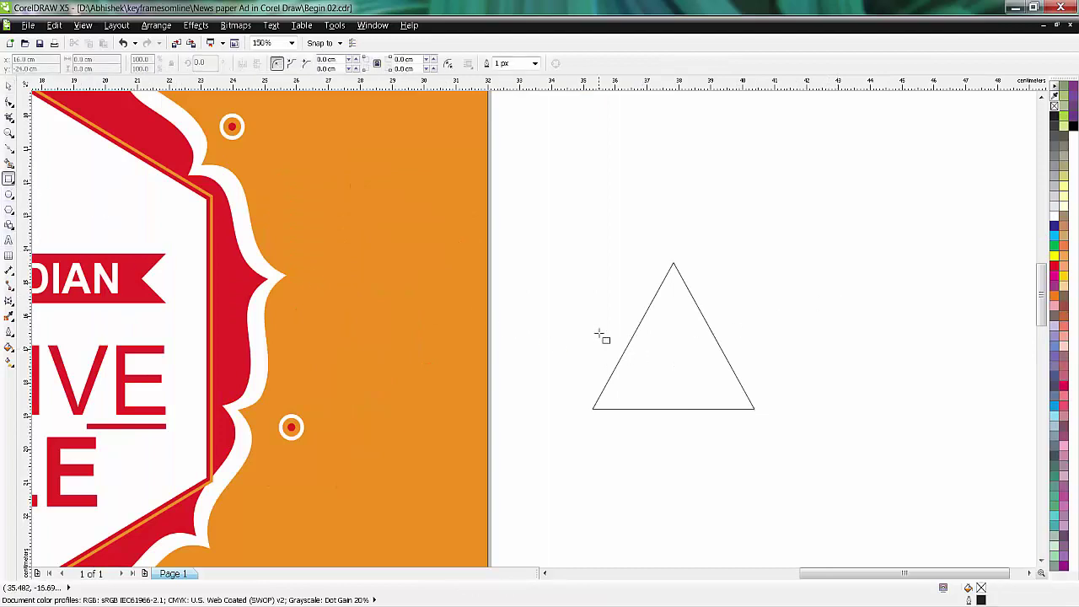
left_click_drag(614, 308, 757, 321)
left_click(8, 86)
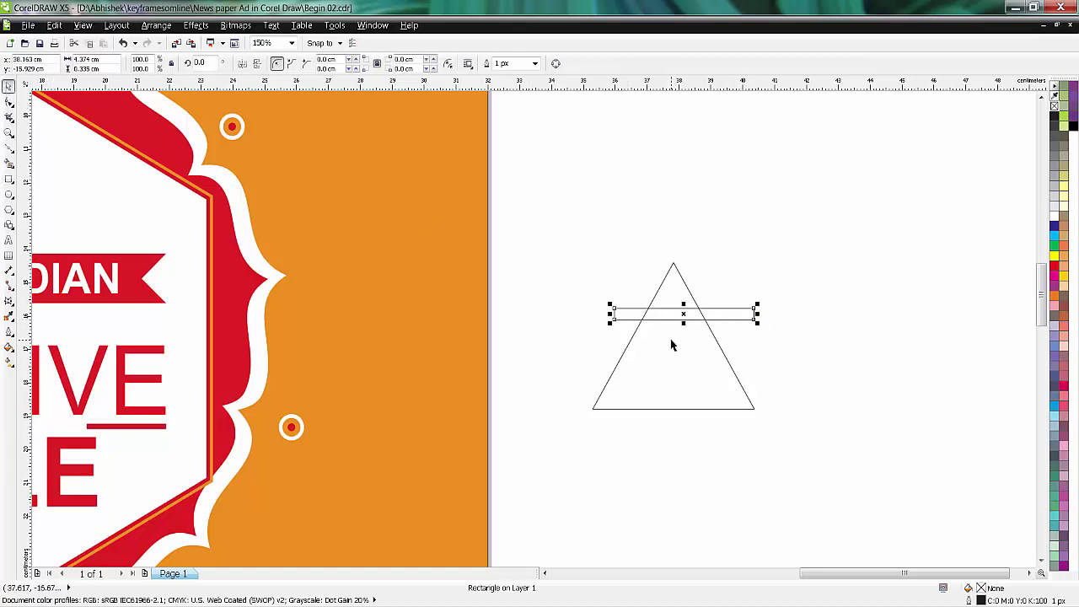
Duplicate the thin rectangle downward at even spacing to get four bars across the triangle, deleting the extra copy at the base
scroll(672, 344, "up", 1)
left_click_drag(699, 287, 688, 339)
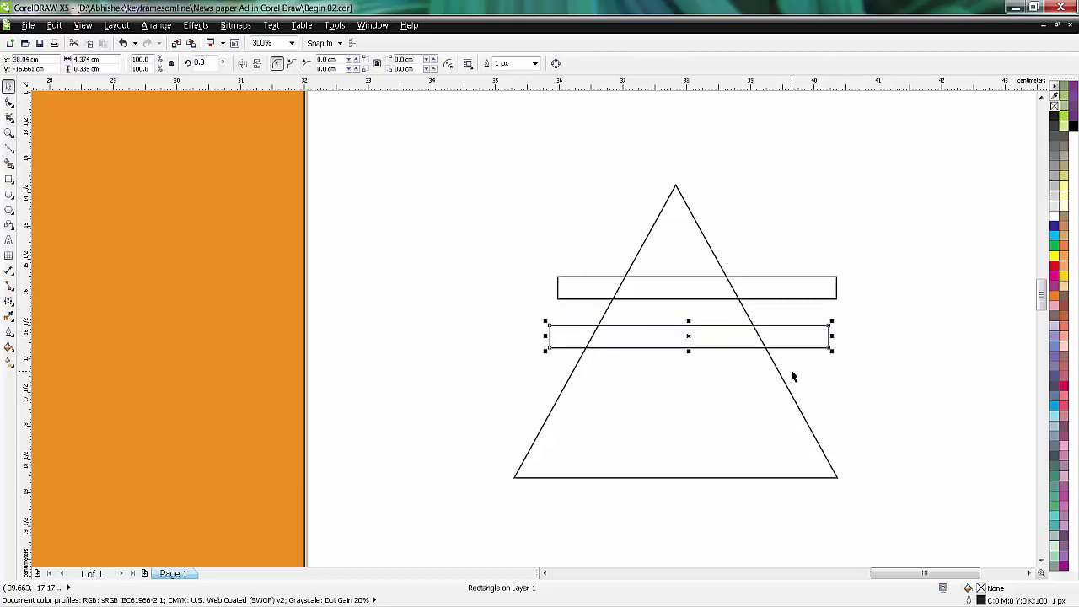
key("ctrl+r")
key("ctrl+r")
key("ctrl+r")
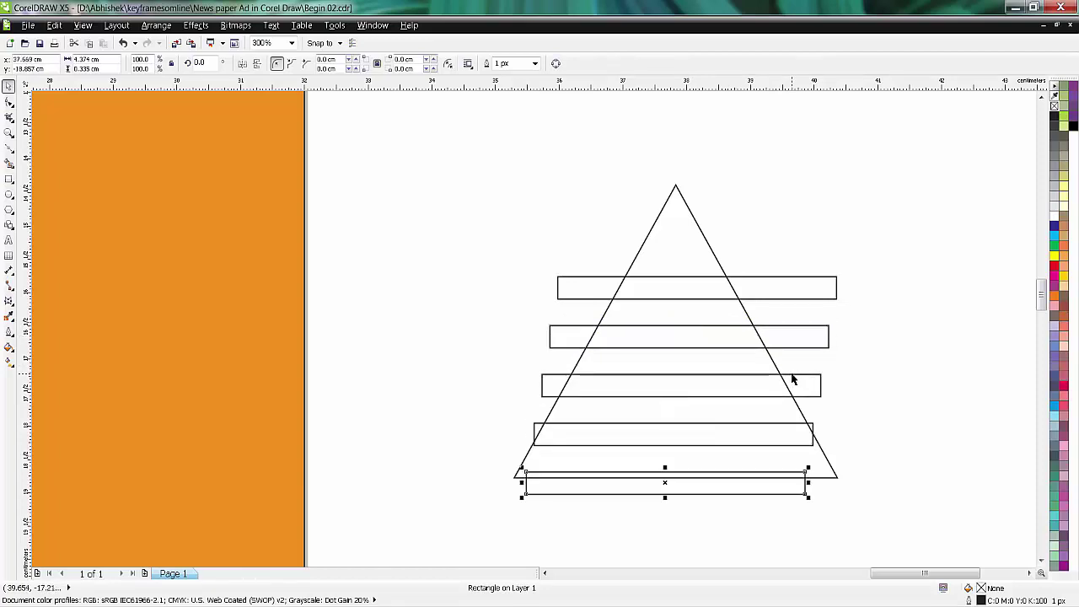
key("Delete")
Stretch the lowest bar on both ends so it extends past the triangle's sides
left_click(700, 435)
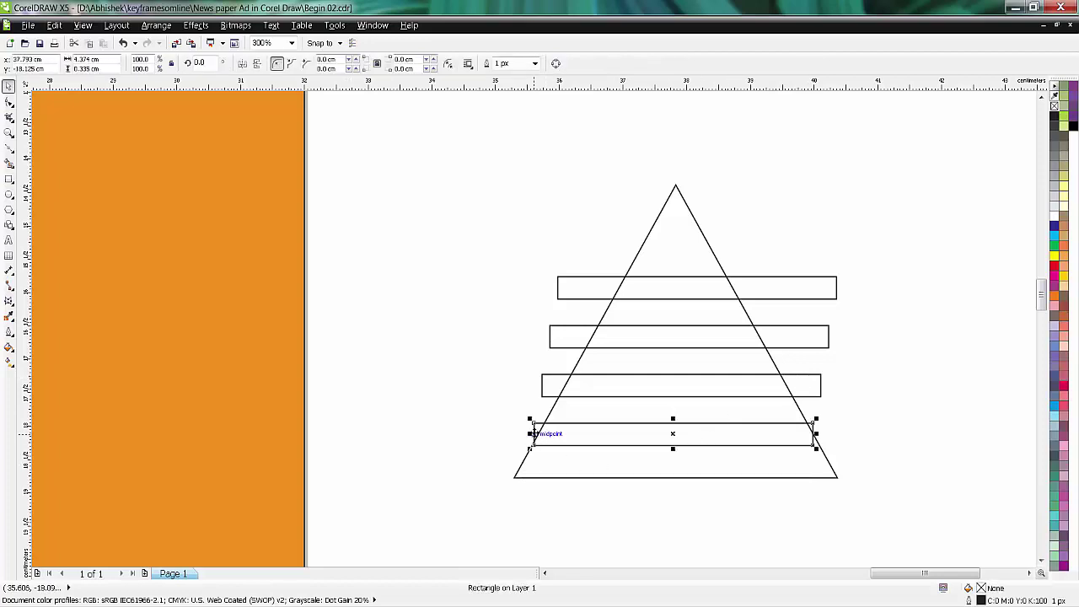
left_click_drag(530, 433, 504, 434)
left_click(772, 450)
left_click(809, 434)
left_click_drag(815, 434, 864, 434)
left_click(892, 276)
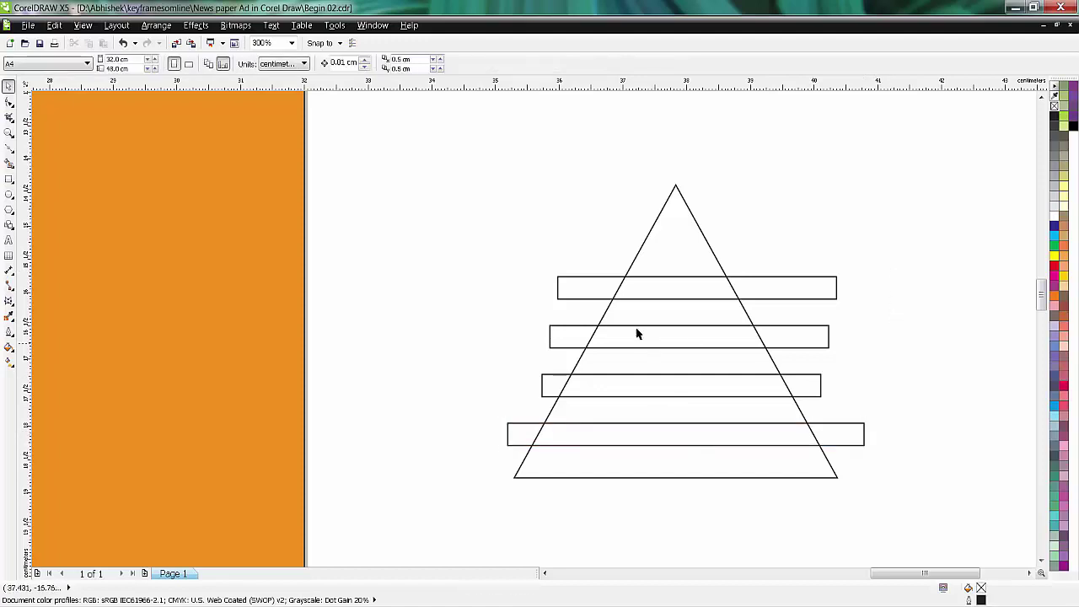
Fill the triangle with cyan
left_click(557, 289)
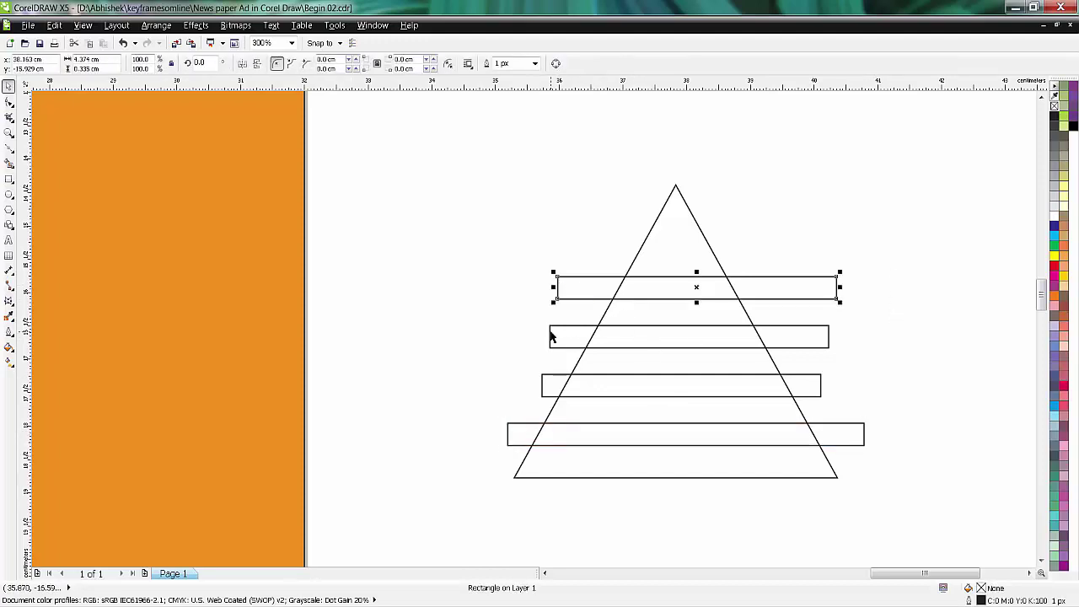
left_click(603, 213)
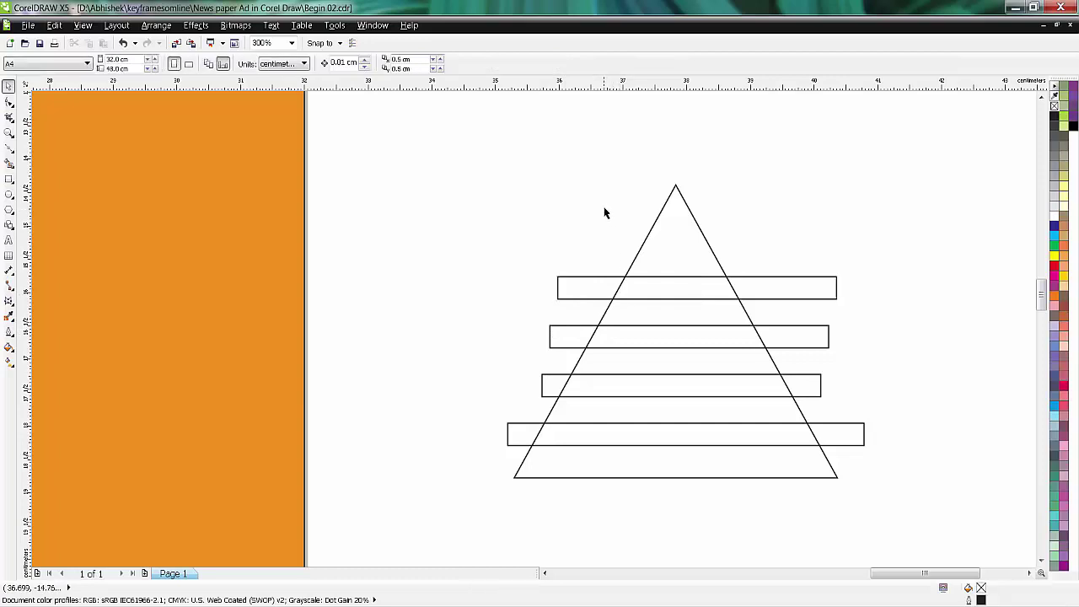
left_click(657, 226)
left_click(1054, 239)
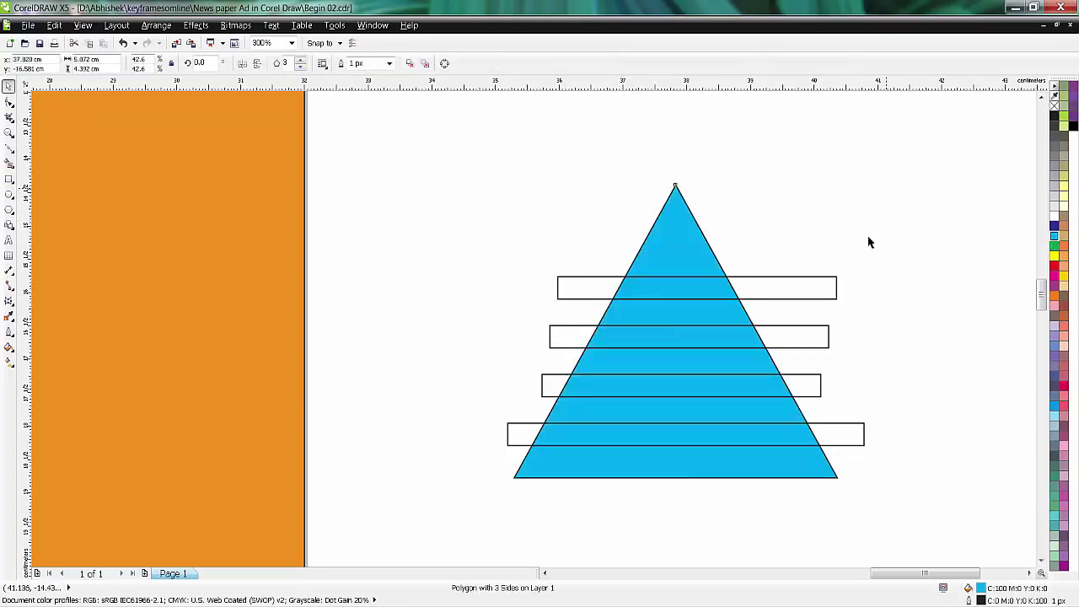
left_click(815, 287)
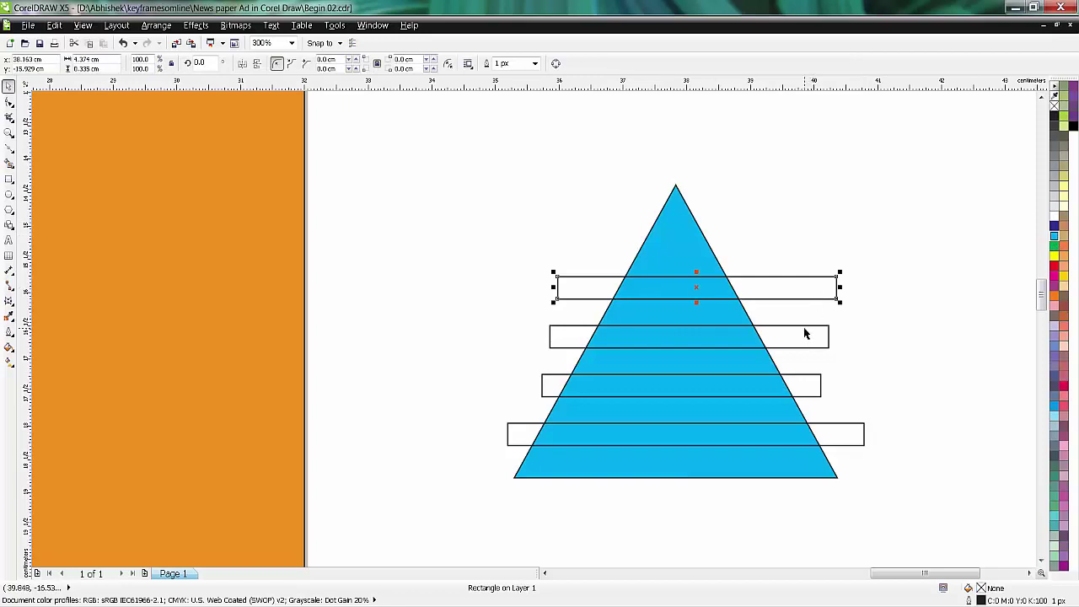
left_click(808, 332, "shift")
left_click(806, 382, "shift")
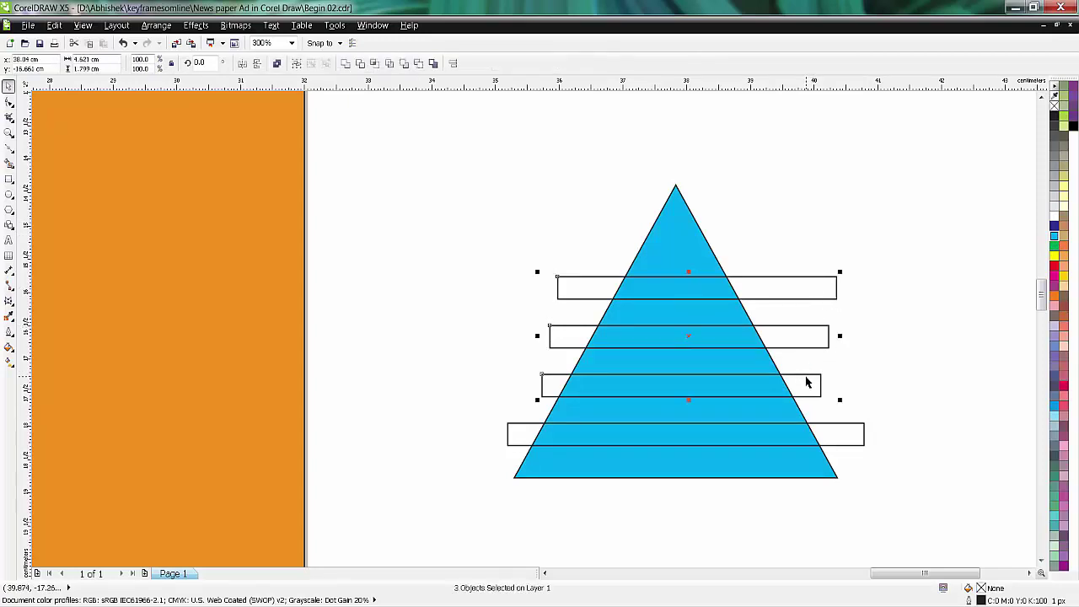
left_click(842, 428, "shift")
left_click(814, 292)
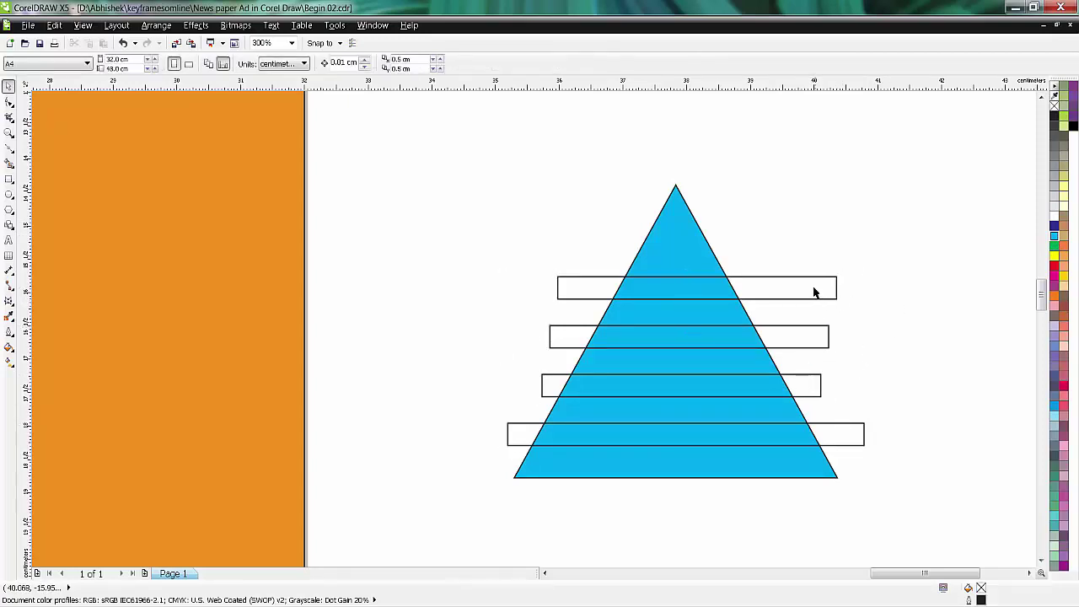
Weld the four horizontal bars crossing the triangle into a single shape
left_click(806, 299)
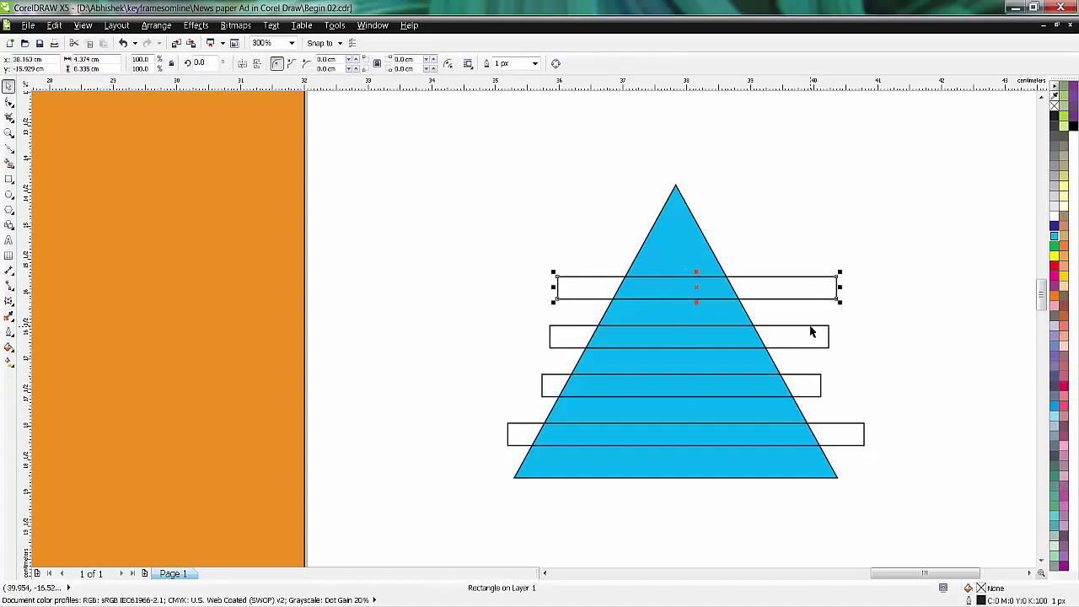
left_click(811, 332, "shift")
left_click(808, 380, "shift")
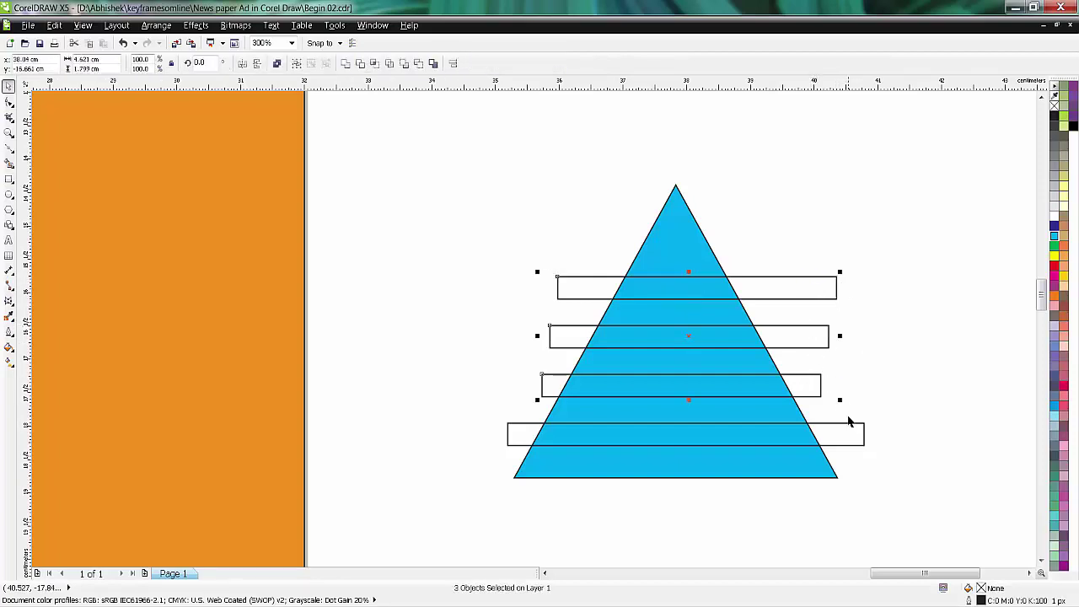
left_click(849, 430, "shift")
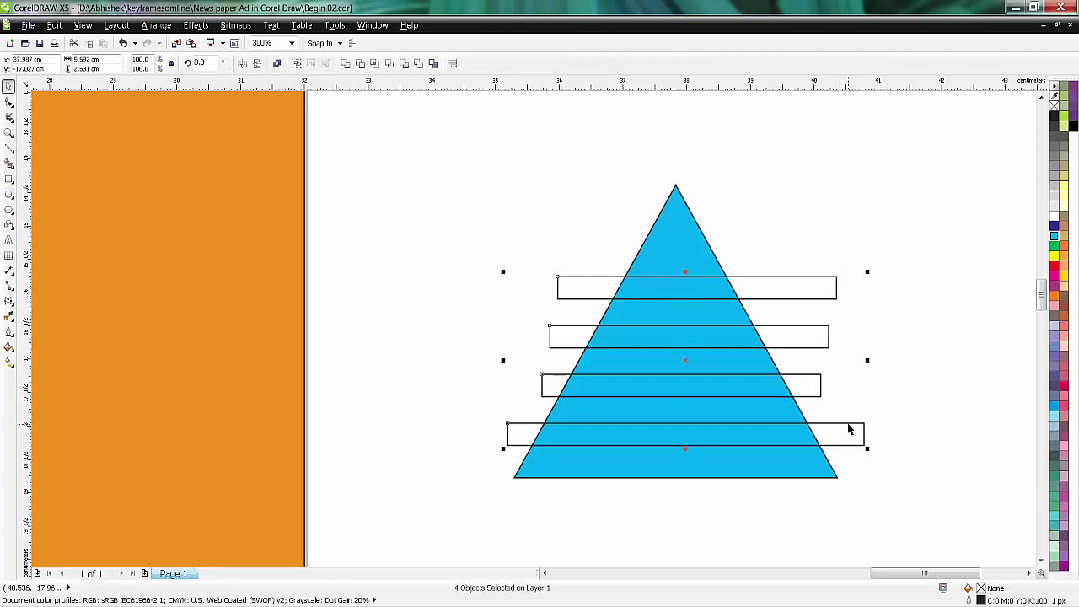
left_click(346, 65)
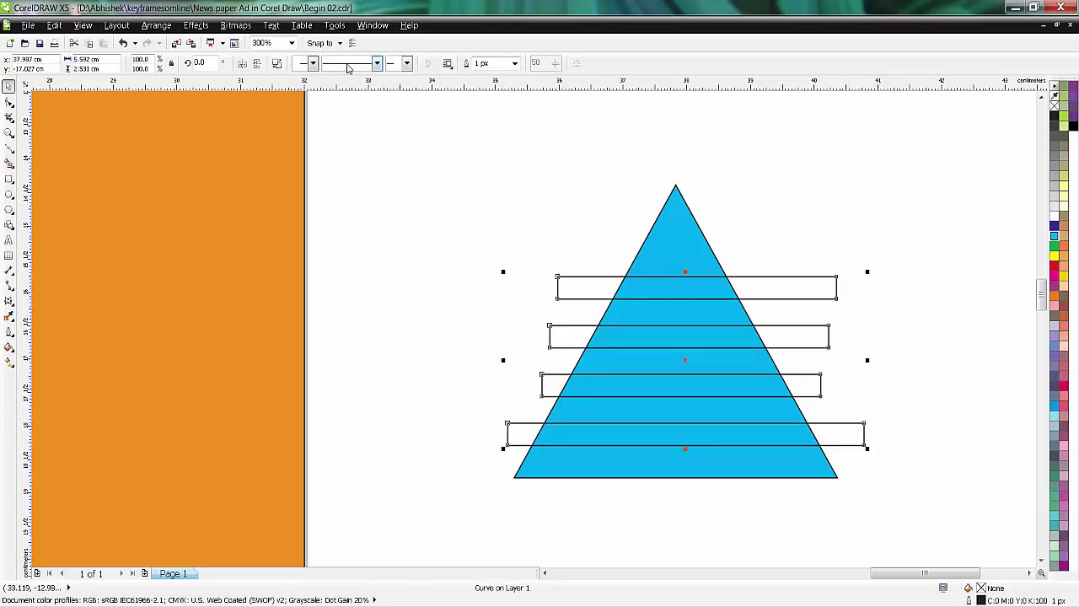
left_click(382, 186)
Intersect the welded bars with the triangle and delete the original bars, leaving stripes only inside the triangle
key("ctrl+a")
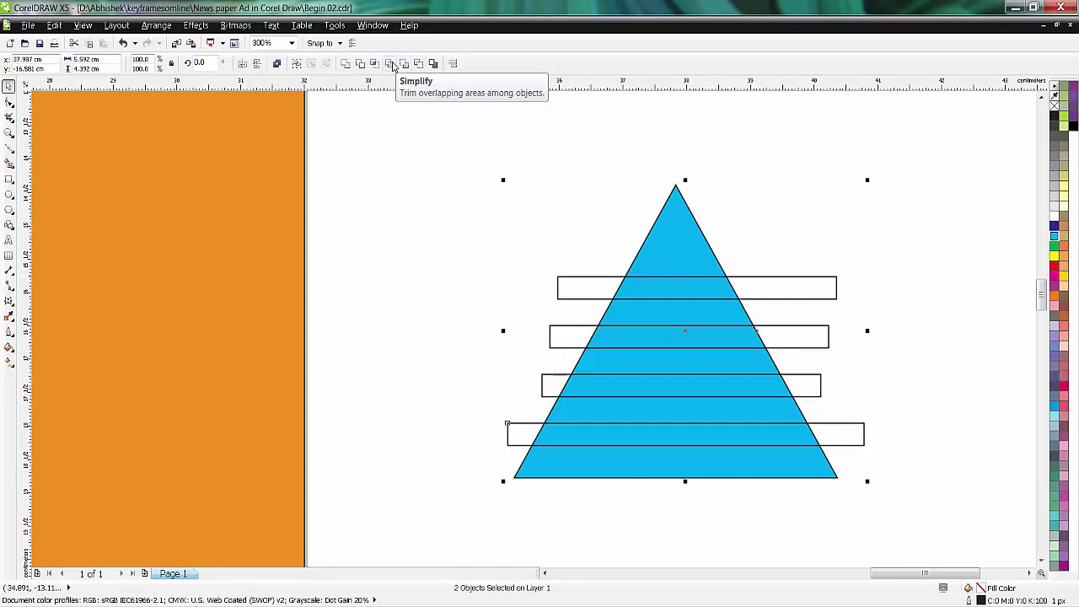
left_click(378, 66)
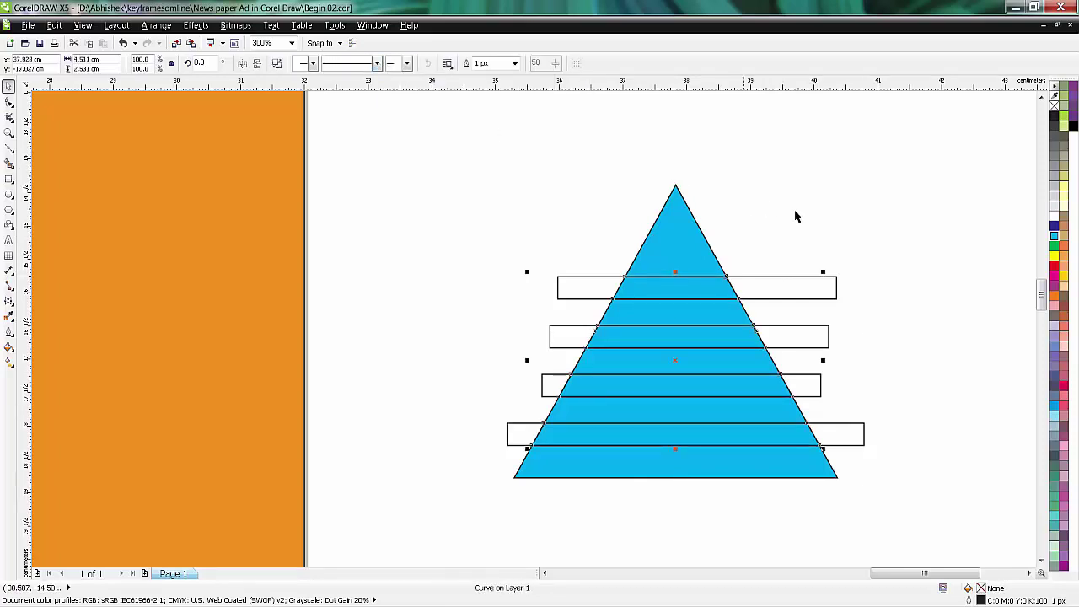
left_click(835, 269)
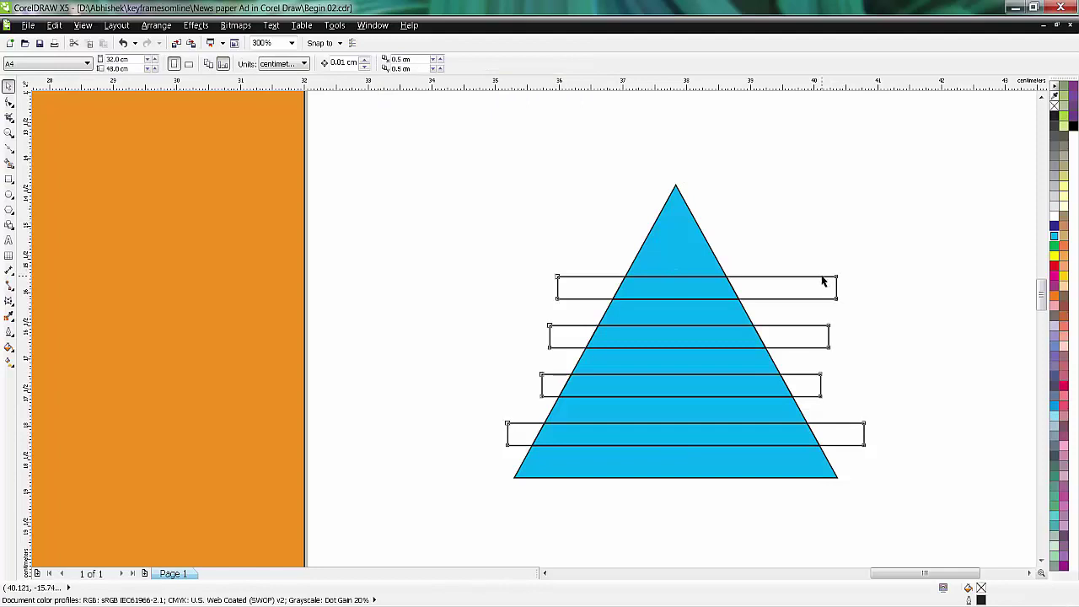
left_click(823, 278)
key("Delete")
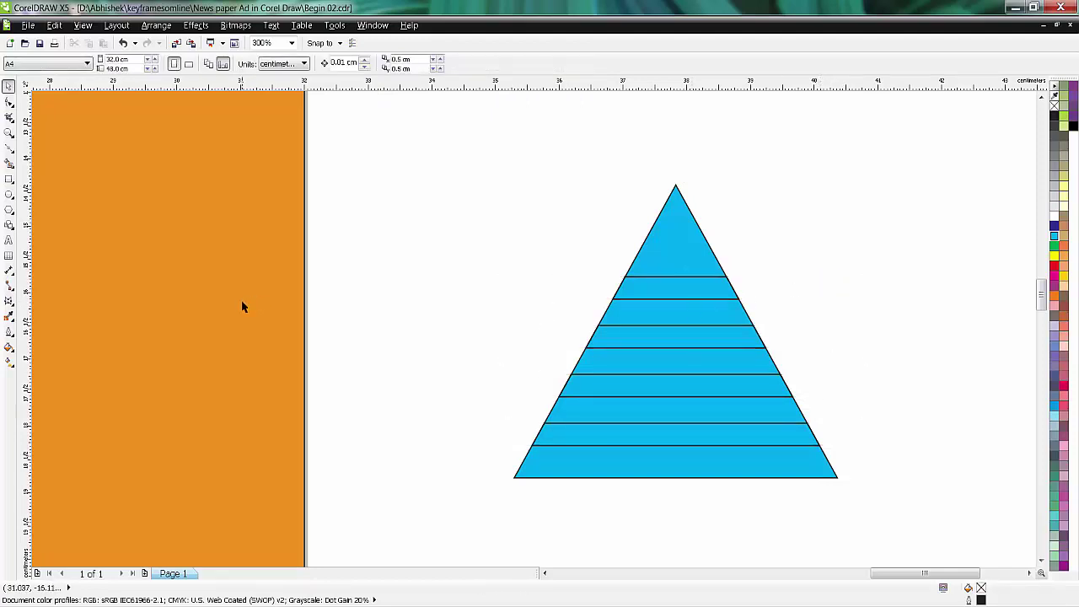
Sample the red of the badge with the Color Eyedropper and fill the triangle with it
left_click(675, 223)
left_click_drag(889, 574, 881, 581)
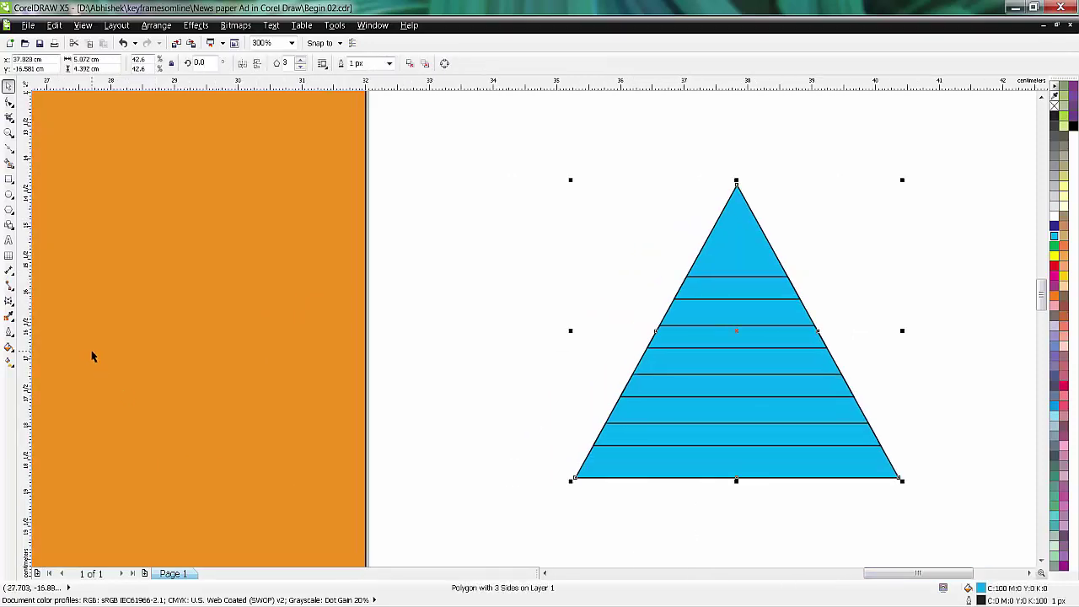
left_click(9, 318)
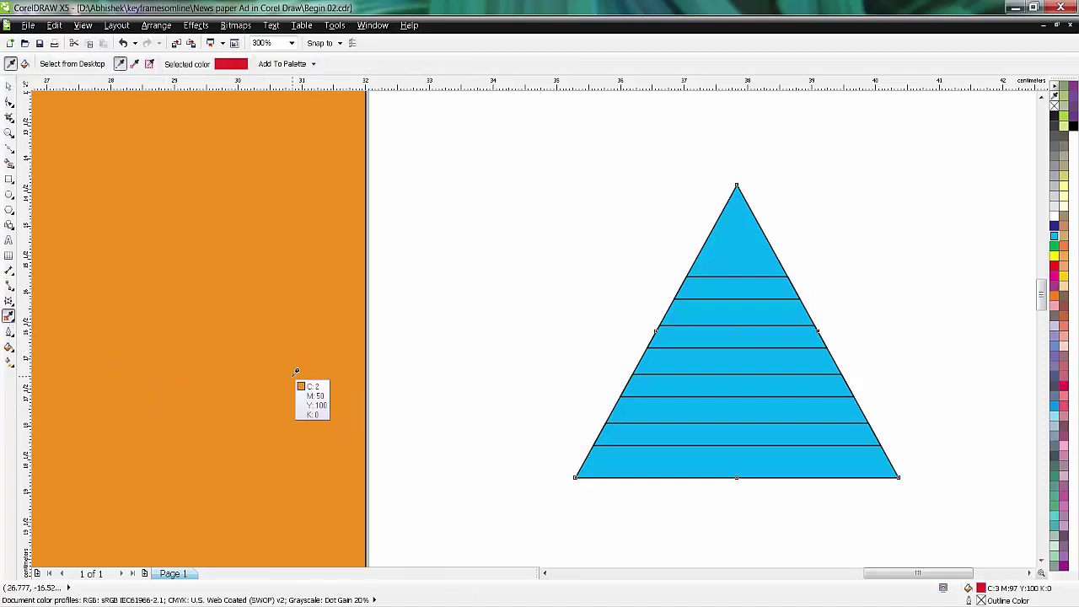
left_click_drag(913, 580, 883, 586)
left_click(67, 358)
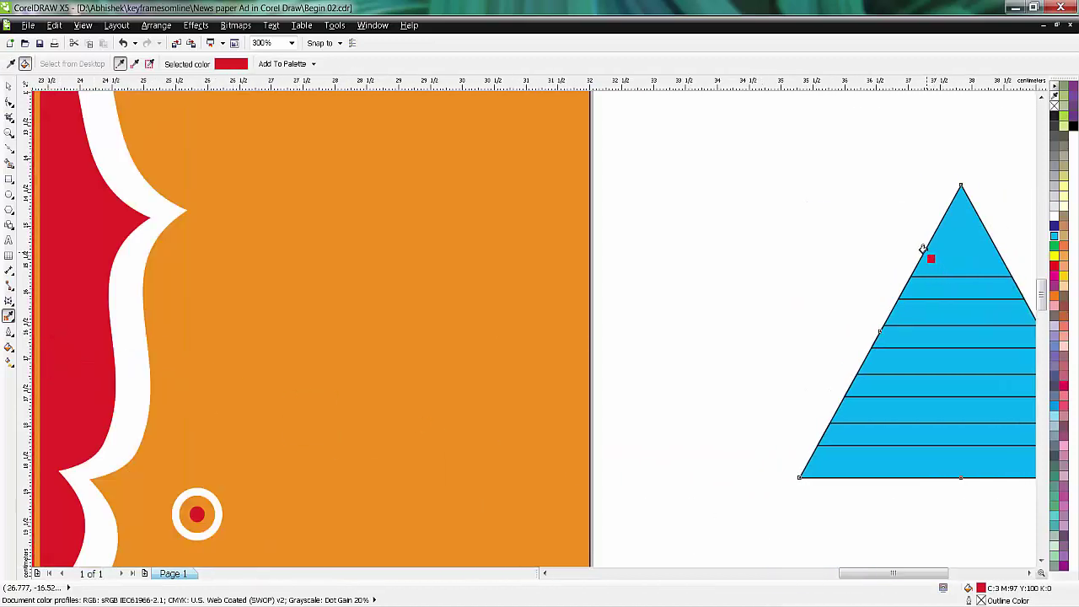
left_click(944, 253)
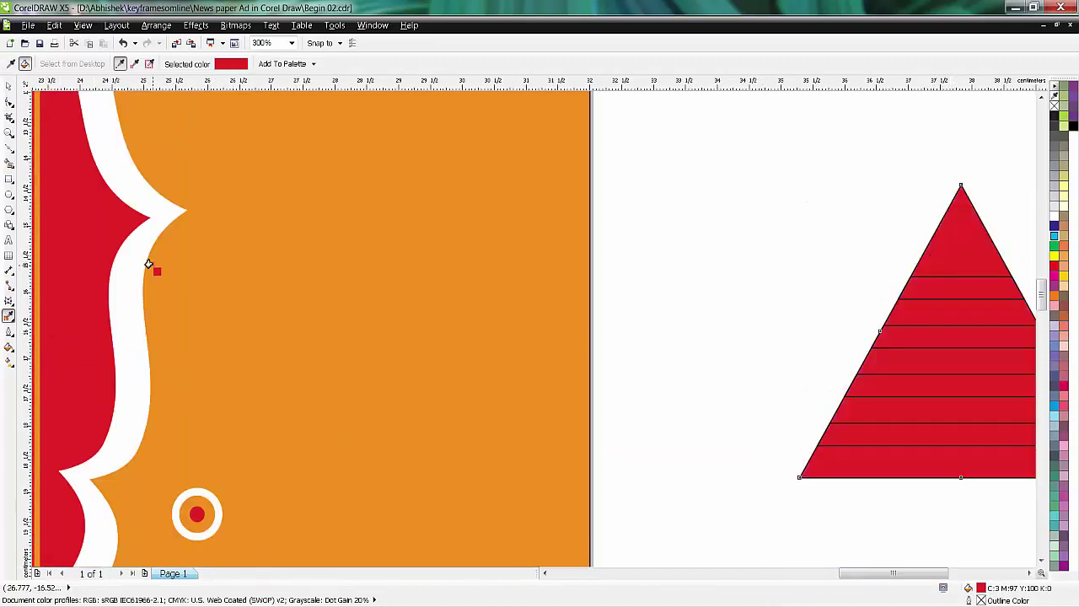
left_click(9, 318)
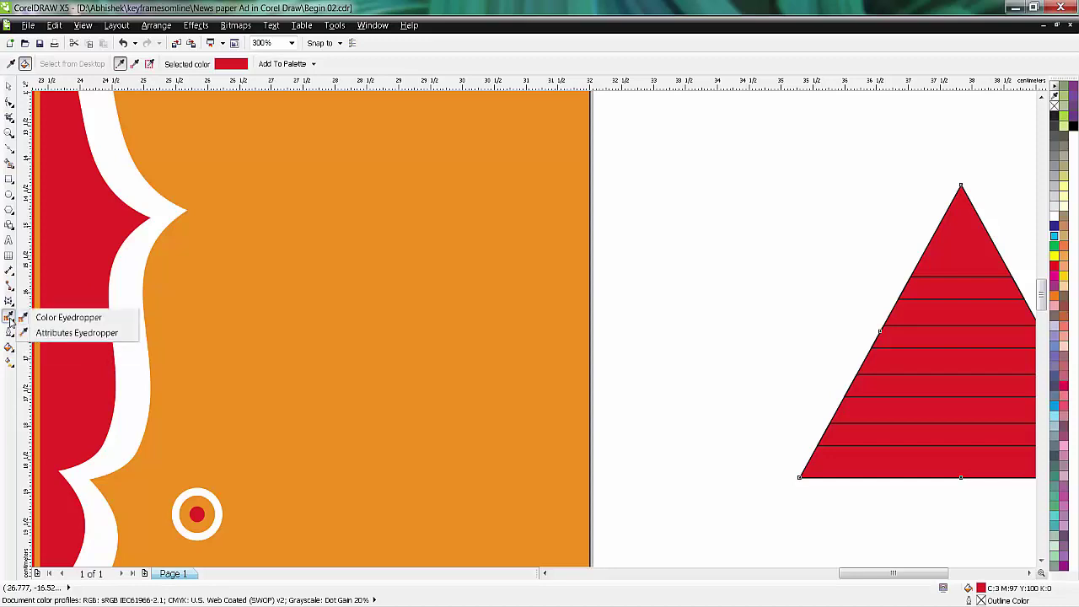
left_click(210, 293)
key("ctrl+z")
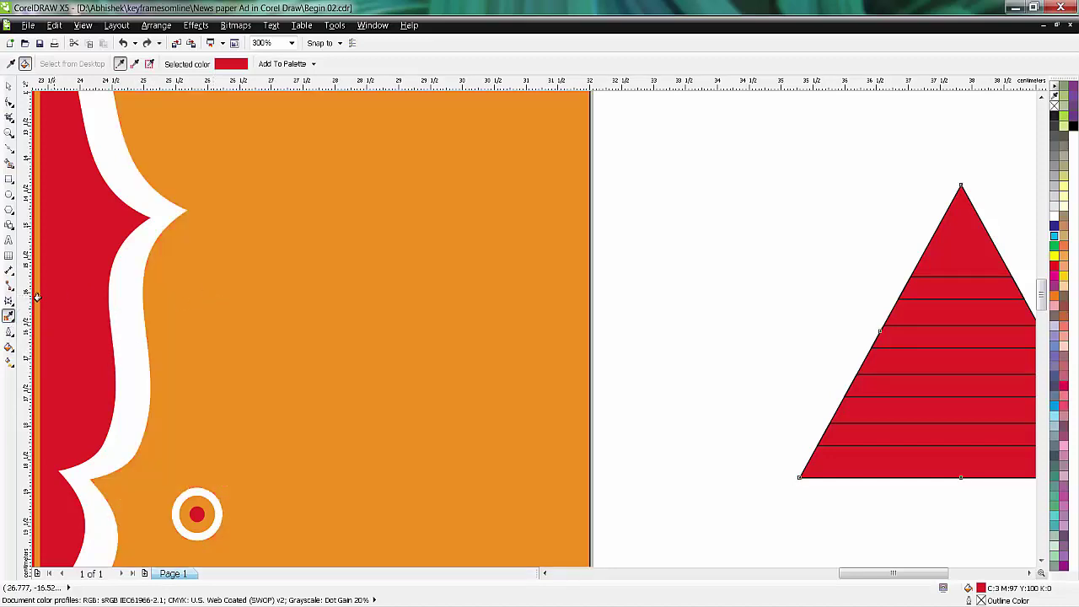
Copy the page background's orange fill to the stripes inside the triangle with the Attributes Eyedropper
left_click(9, 316)
left_click(9, 317)
left_click(67, 331)
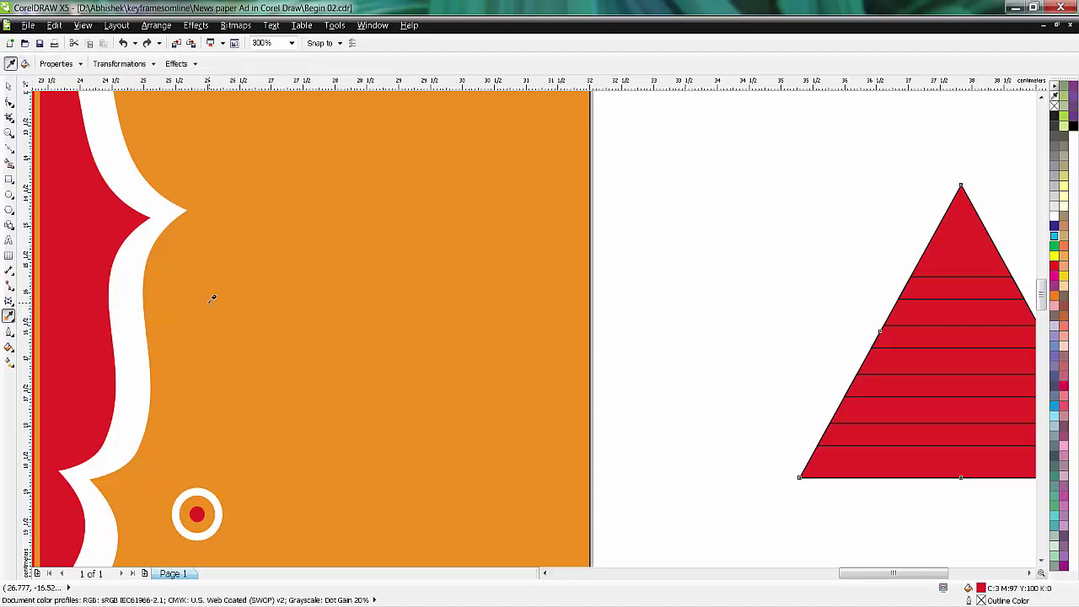
left_click(899, 335)
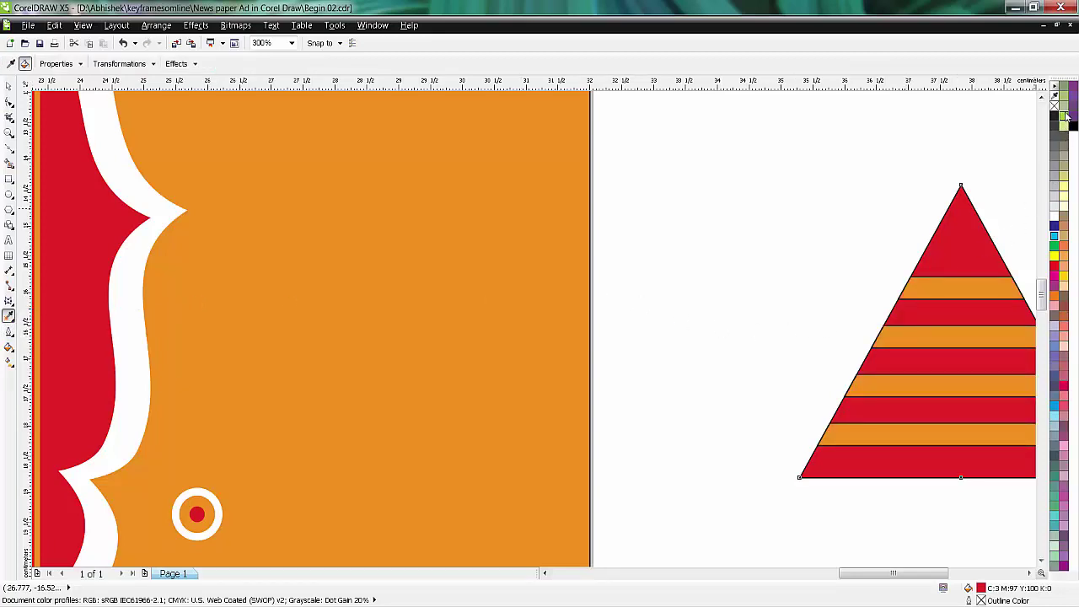
Remove the outlines from the orange stripes and from the red triangle
key("ctrl+z")
left_click(9, 86)
left_click(955, 292)
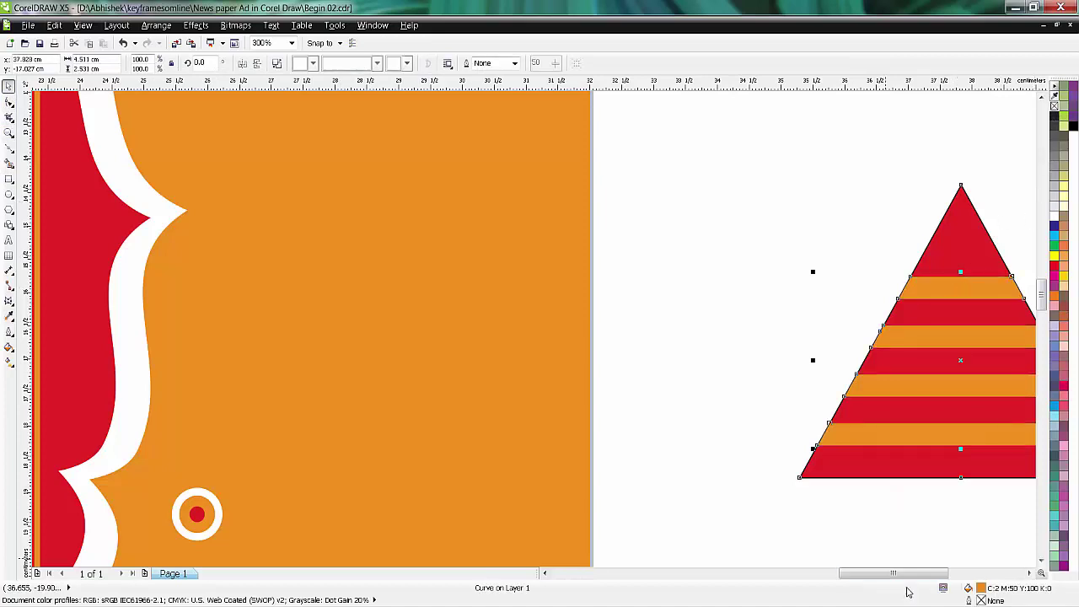
left_click_drag(907, 575, 931, 576)
left_click(818, 248)
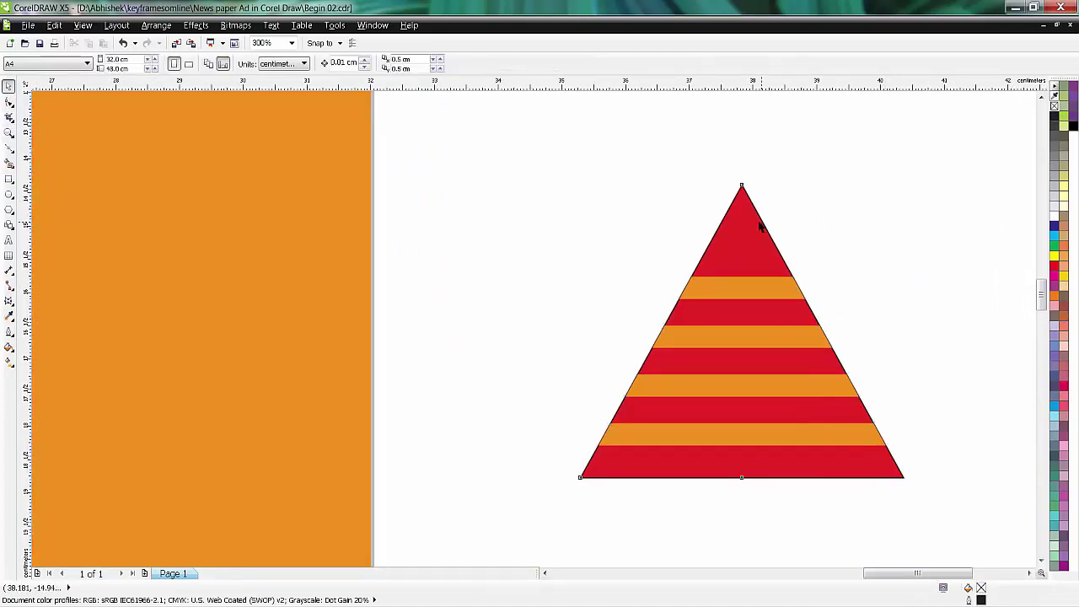
left_click(759, 225)
right_click(1053, 105)
left_click(930, 159)
Group the triangle with its stripes and set the group's rotation to 180 degrees so it points down
left_click_drag(466, 154, 1028, 504)
key("ctrl+g")
left_click(772, 361)
left_click(199, 62)
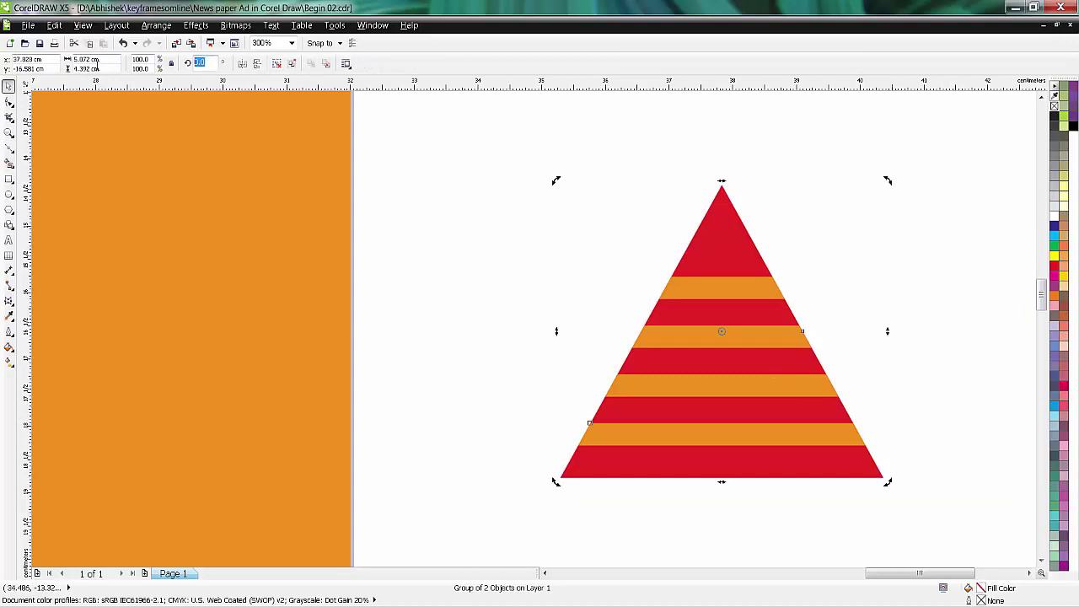
type("90")
key("Return")
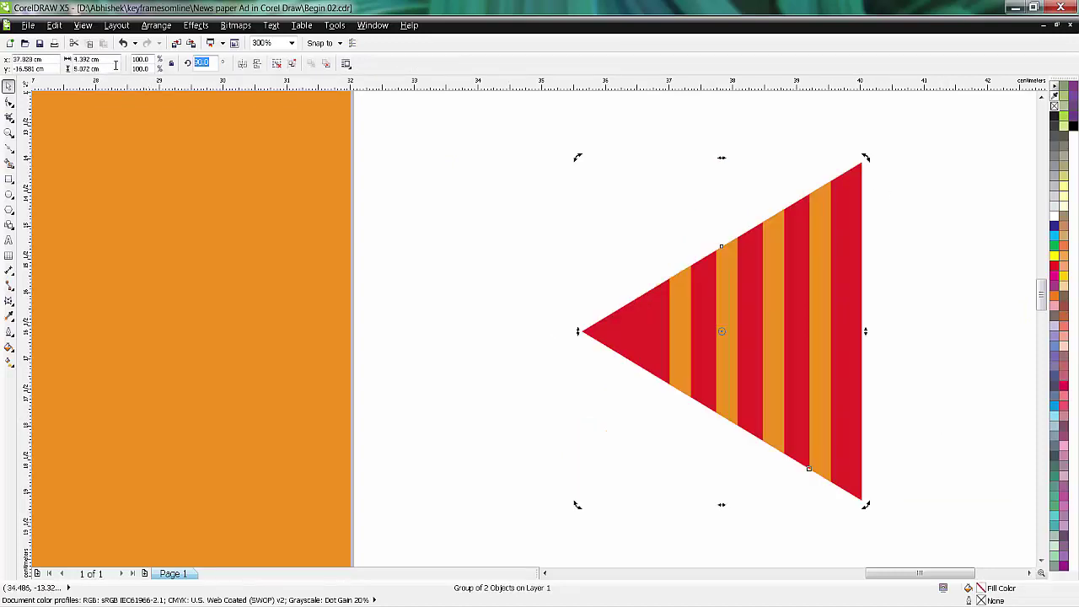
type("18")
key("Return")
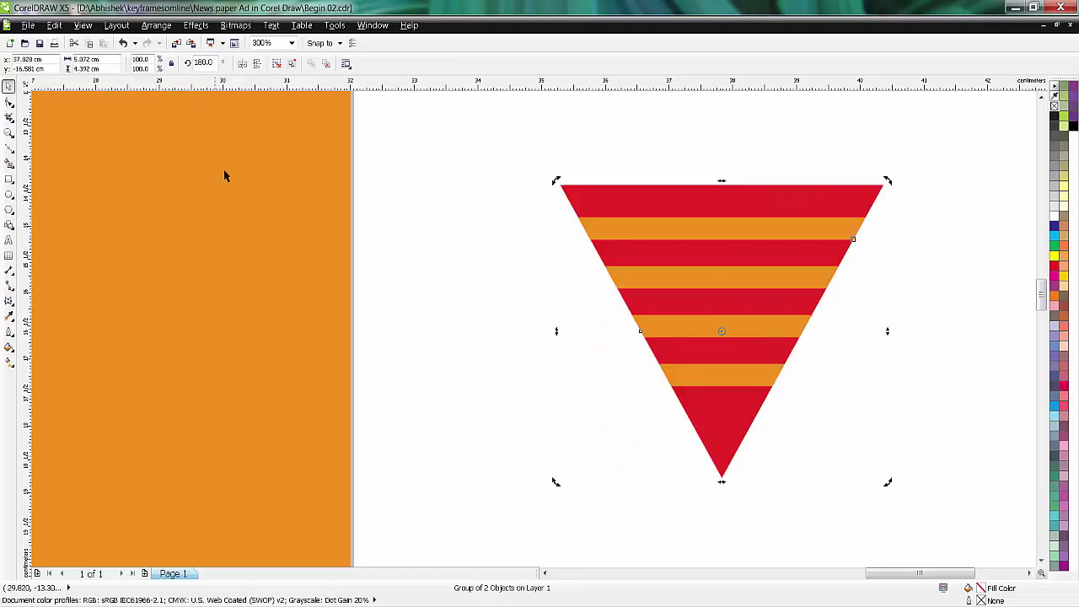
left_click(539, 411)
scroll(539, 411, "down", 1)
left_click(611, 338)
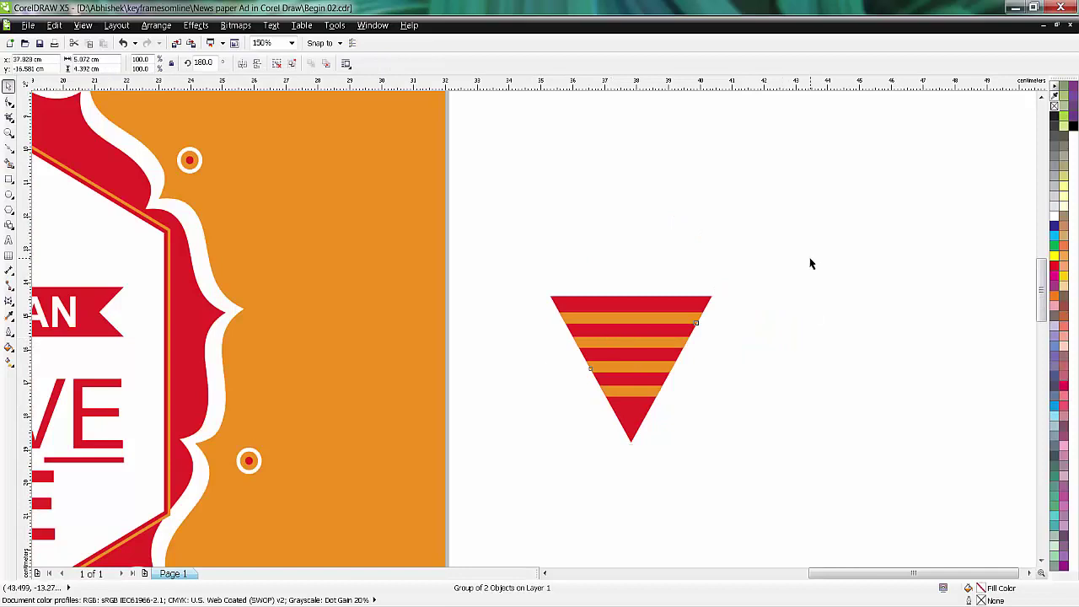
left_click(810, 264)
left_click(616, 312)
left_click(523, 240)
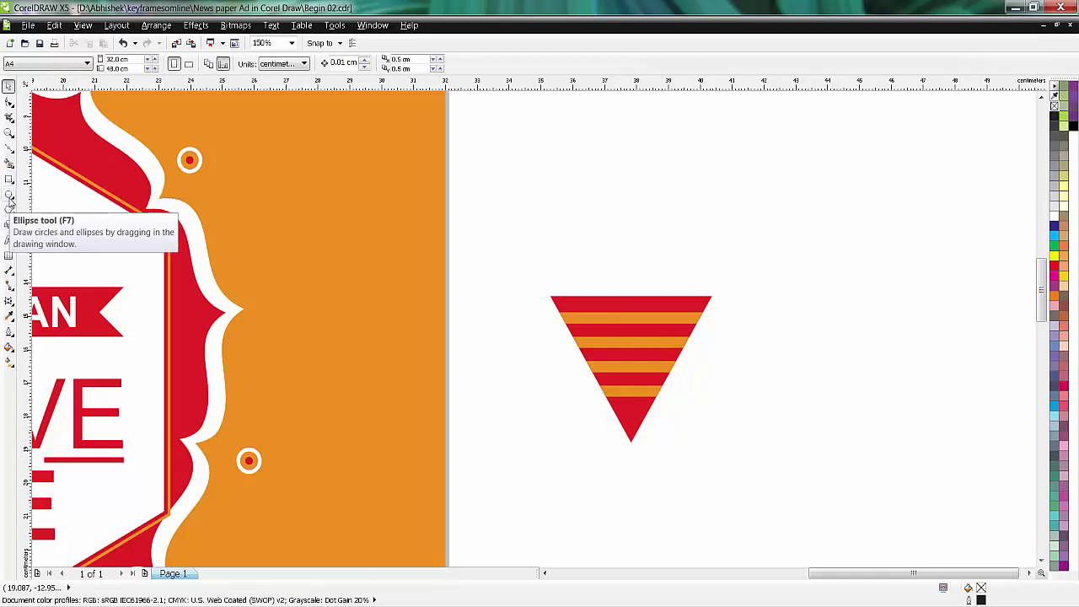
Draw a three-sided polygon about 4.2 by 3.7 cm over the striped triangle
left_click(9, 209)
left_click_drag(551, 298, 704, 446)
left_click(300, 68)
left_click(299, 68)
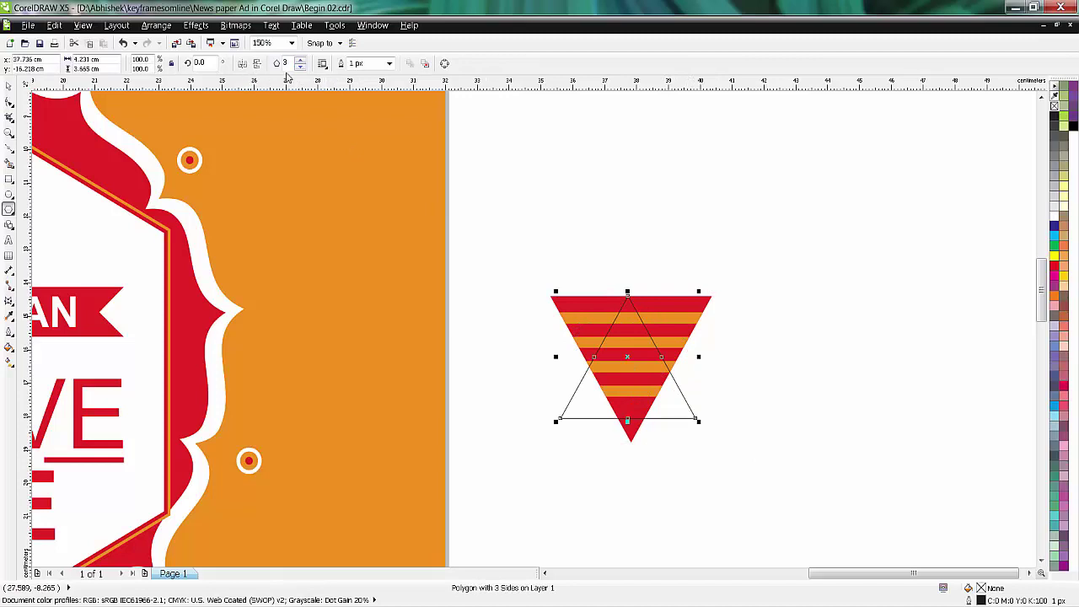
Rotate the new unfilled triangle to 90 degrees and set its width to 3.181 cm
left_click(202, 64)
key("Return")
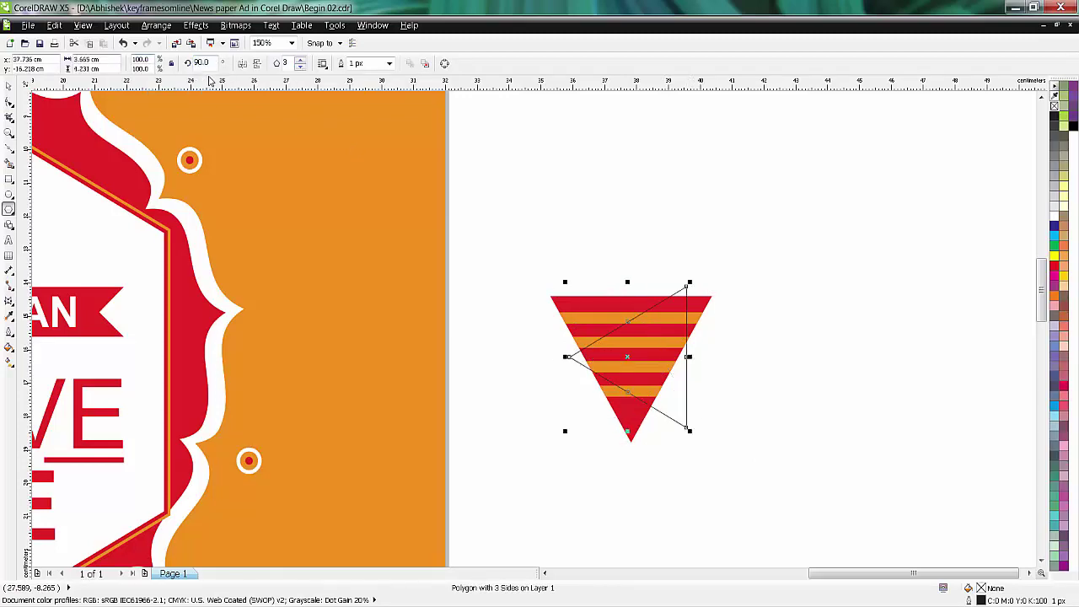
left_click(78, 59)
type("3.1")
key("Return")
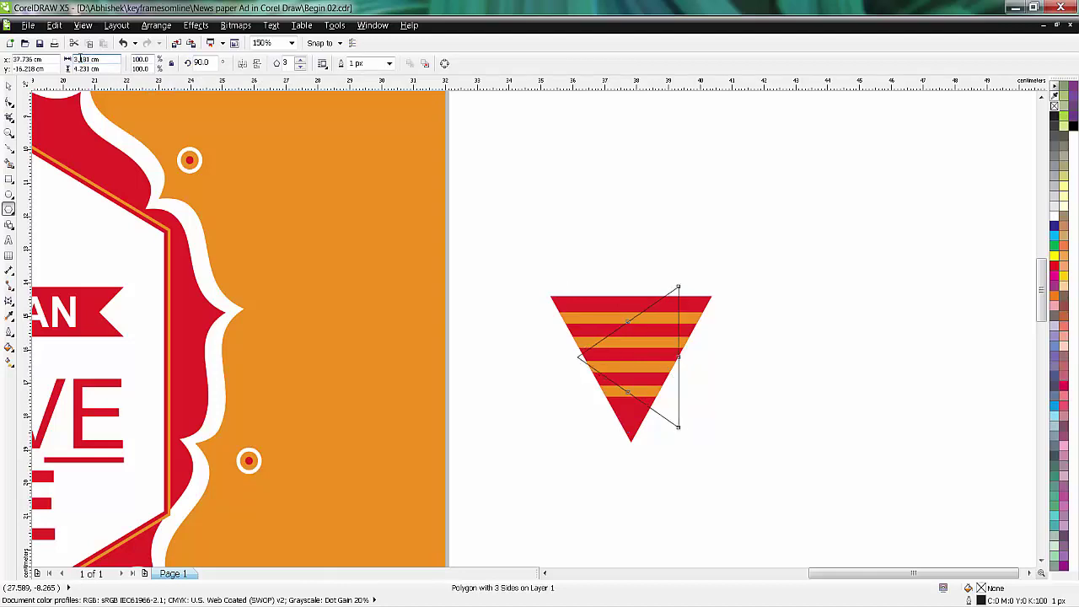
Set the unfilled triangle's rotation to 180 degrees so it points down
left_click(207, 63)
type("180")
key("Return")
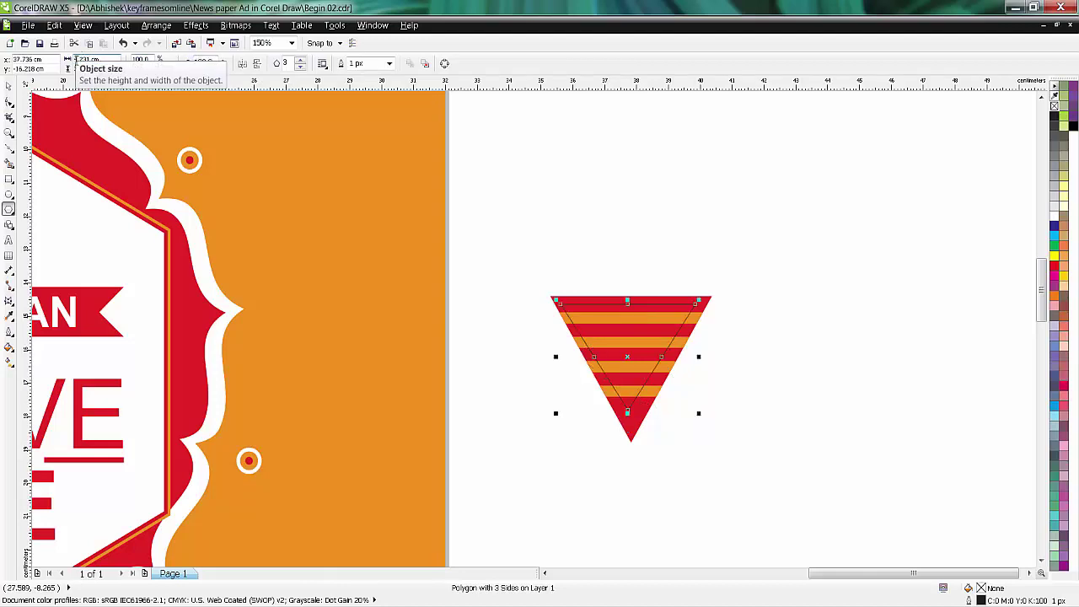
left_click(514, 206)
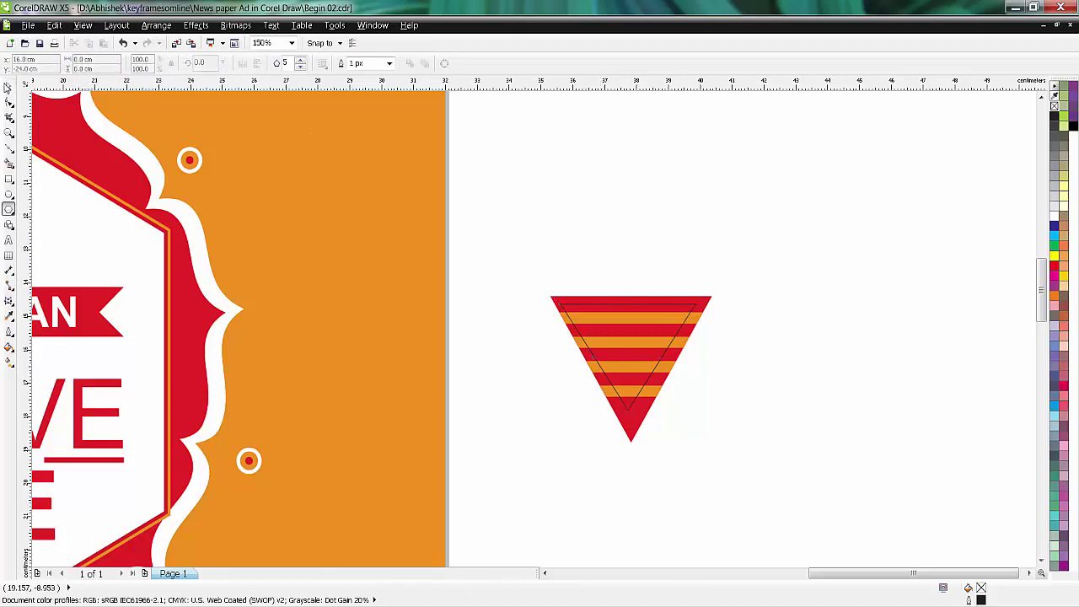
Enlarge the unfilled triangle to about 4.9 by 3.7 cm and move it just to the right of the striped triangle
key("space")
left_click(584, 346)
left_click_drag(628, 357, 618, 352)
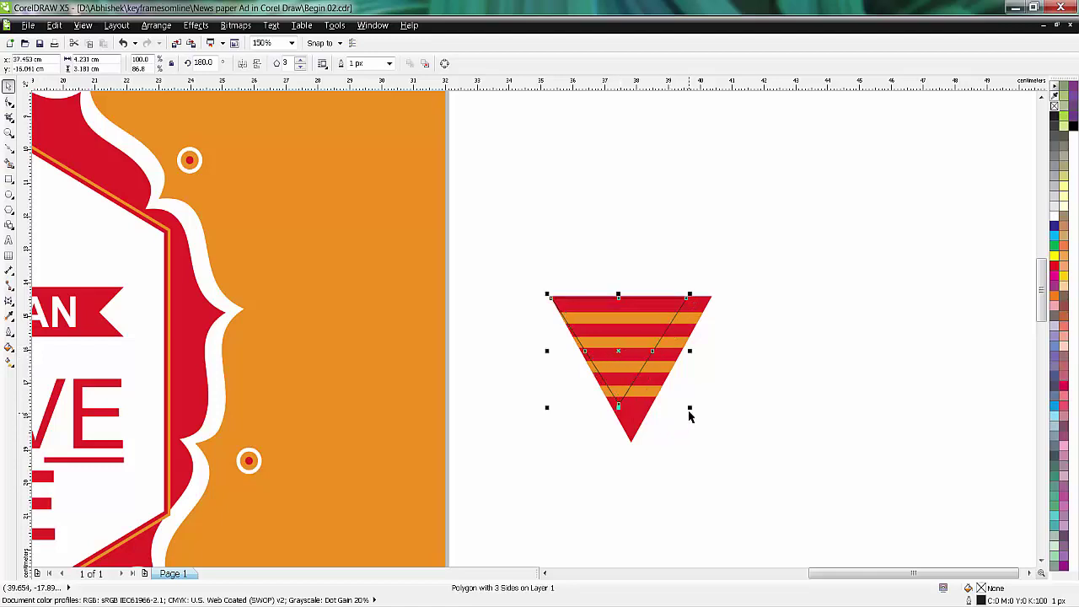
left_click_drag(689, 407, 713, 436)
left_click_drag(630, 362, 797, 347)
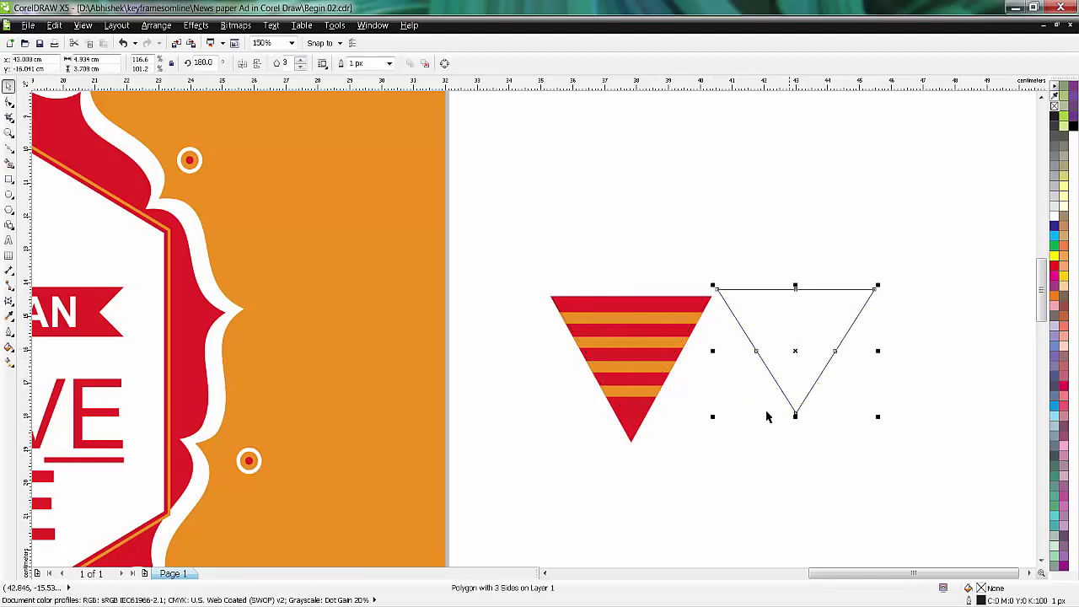
Fill the unfilled triangle with the ad's red (C:3 M:97 Y:100 K:0), sampled from the badge border
left_click_drag(916, 573, 921, 574)
left_click(865, 447)
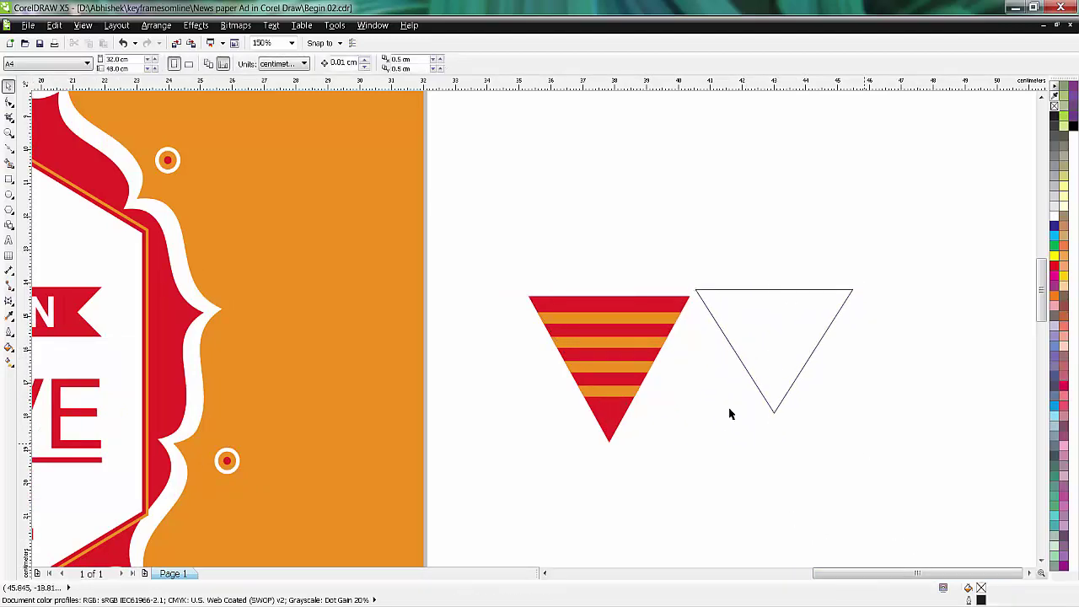
left_click(771, 290)
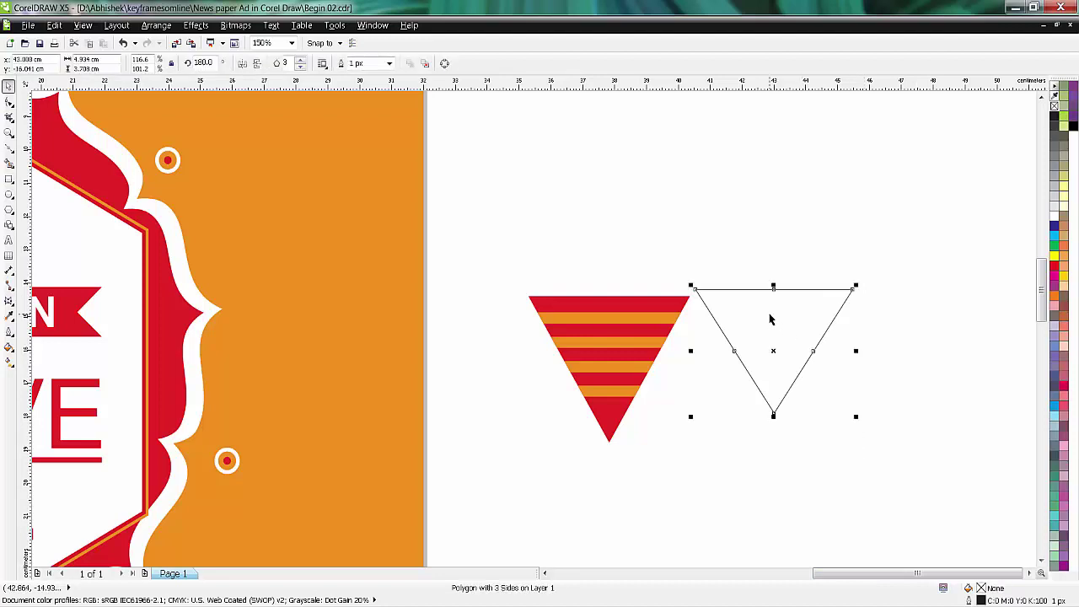
left_click(10, 349)
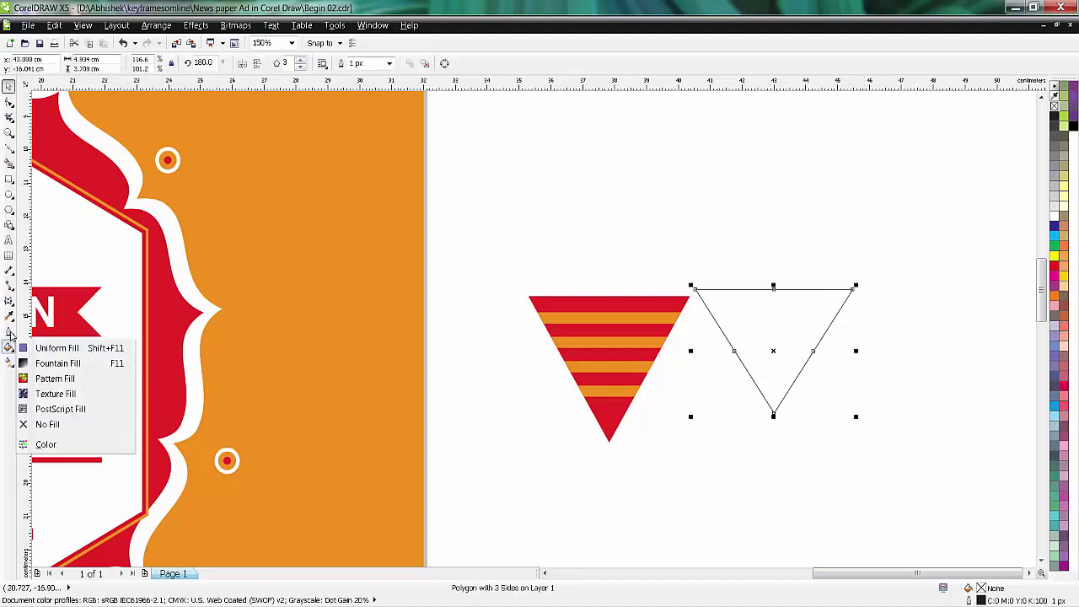
left_click(9, 315)
left_click(44, 311)
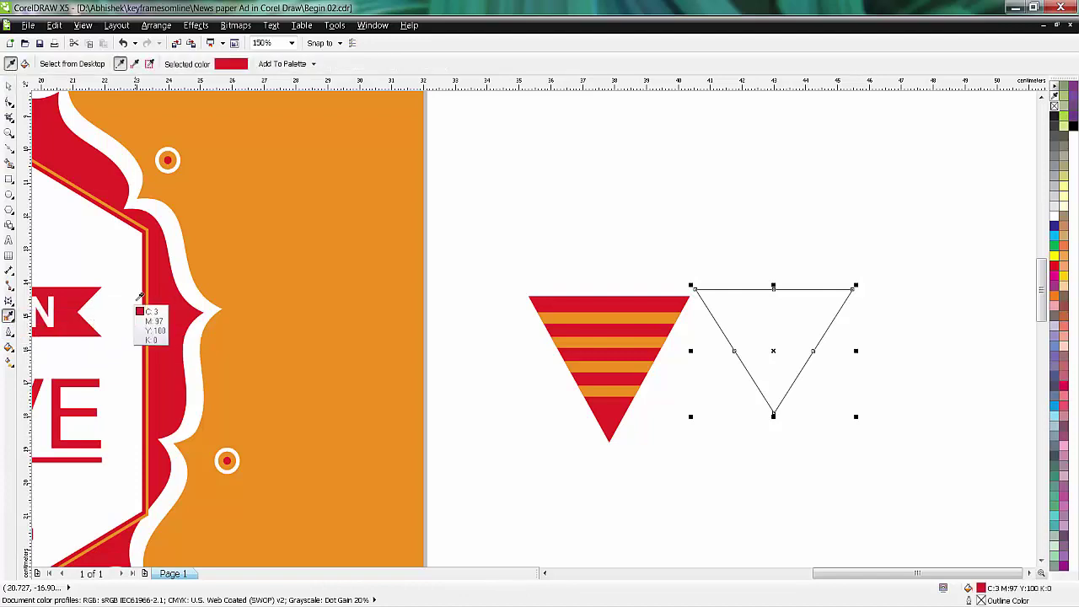
left_click(156, 299)
left_click(755, 332)
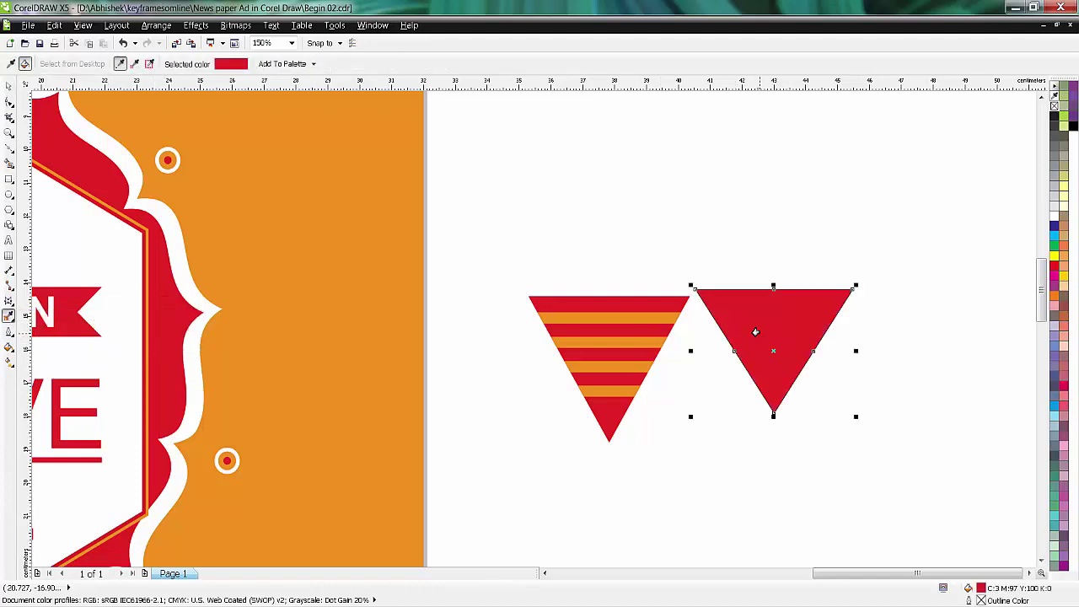
left_click(8, 87)
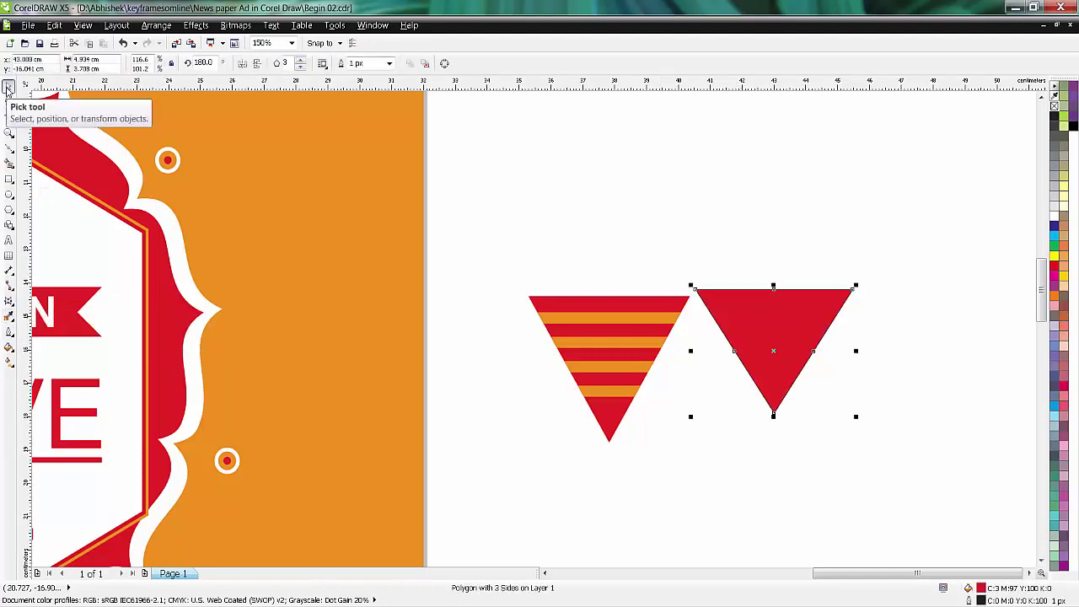
Draw a star about 1.7 cm wide above the striped triangle and give it 5 points
left_click(10, 213)
left_click(40, 226)
left_click_drag(497, 197, 554, 256)
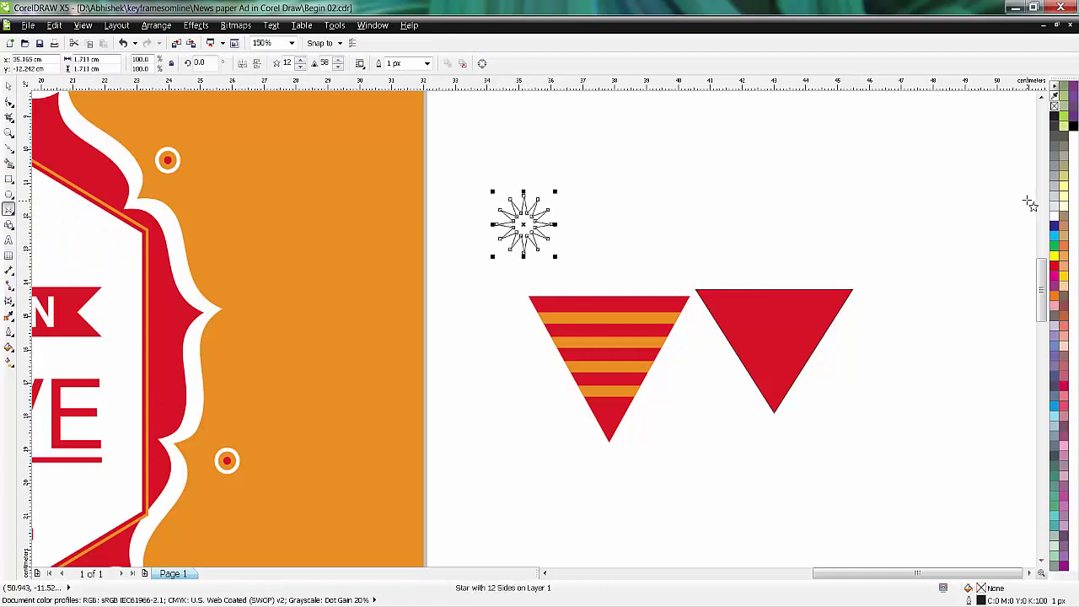
left_click(300, 68)
left_click(300, 68)
left_click(300, 69)
left_click(301, 71)
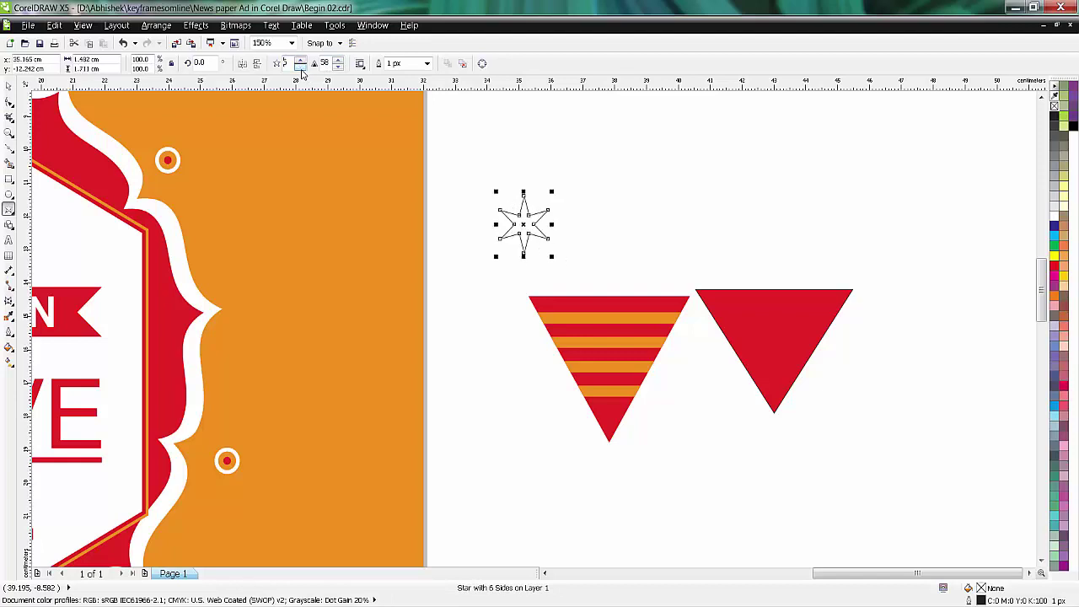
left_click(301, 67)
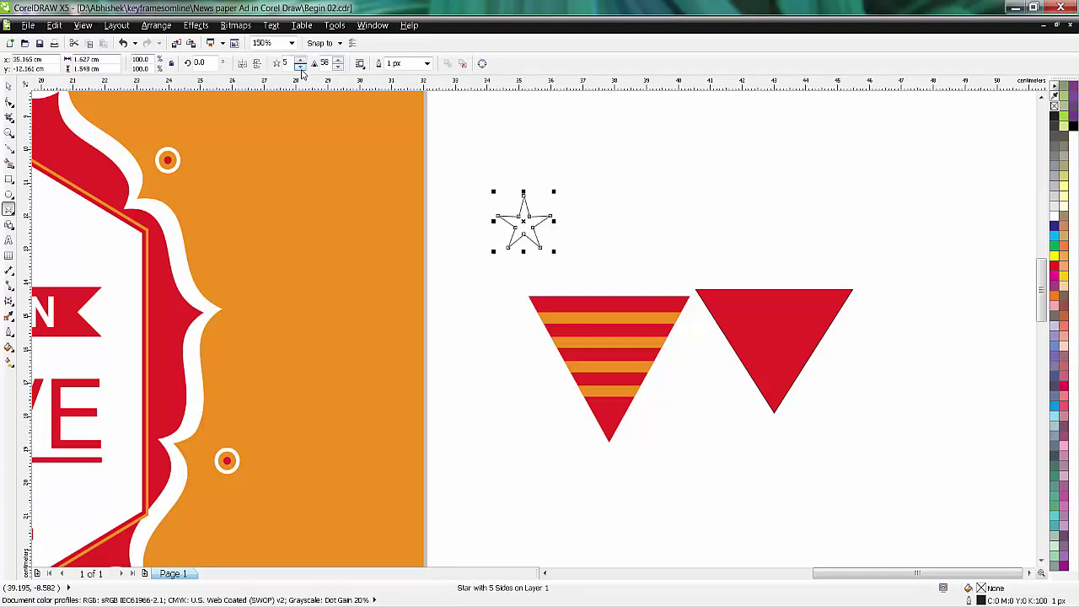
Fill the star with yellow, remove its outline, and place it on the red triangle, shrunk to about 0.73 cm wide
left_click(10, 87)
left_click(1054, 256)
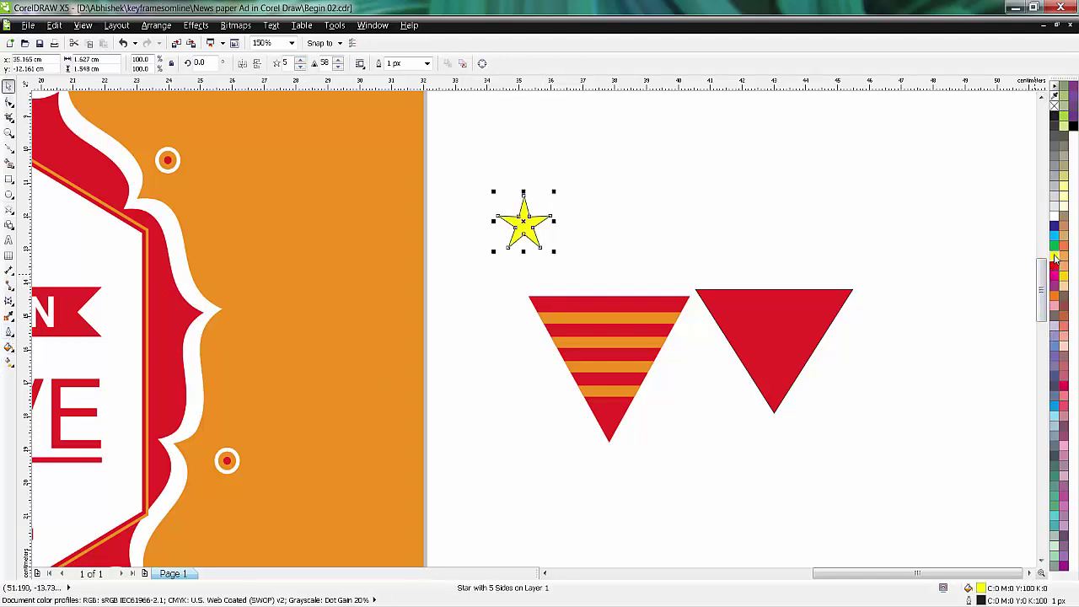
right_click(1053, 105)
left_click_drag(554, 191, 732, 310)
left_click(519, 246)
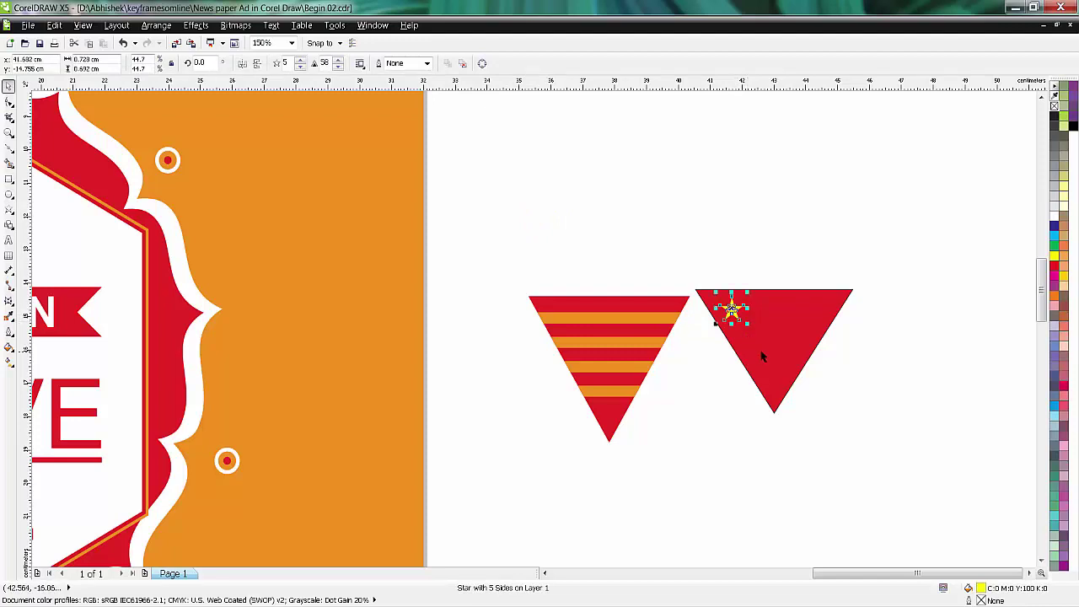
Position the large star near the red triangle's upper centre, with smaller copies about 0.4 cm wide on either side
scroll(755, 297, "up", 2)
left_click_drag(741, 296, 816, 358)
left_click(703, 337)
left_click_drag(705, 336, 868, 346)
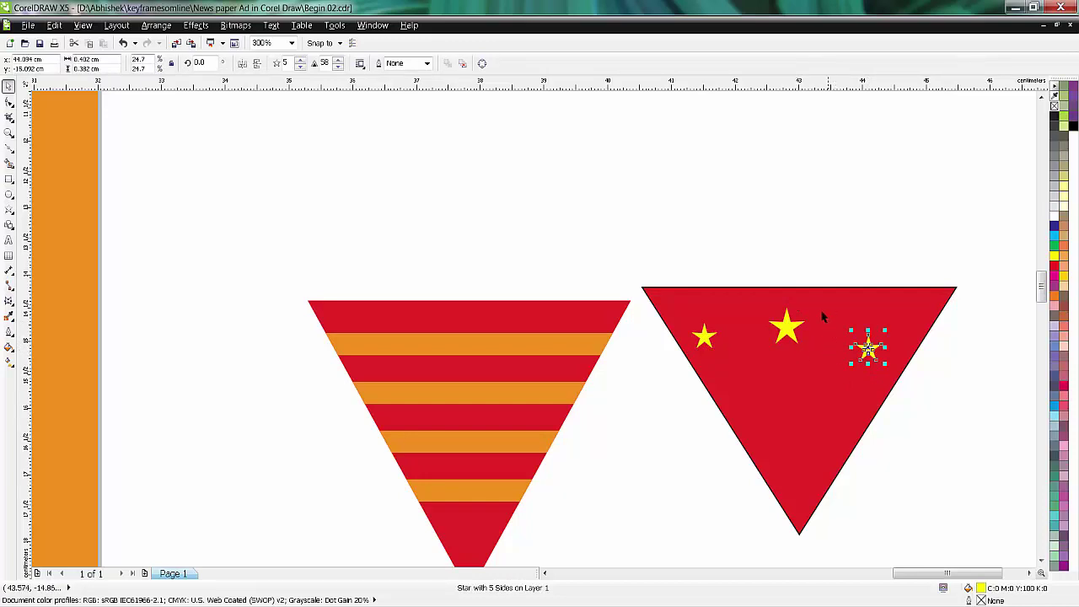
left_click_drag(868, 346, 840, 403)
left_click(819, 446)
key("ctrl+z")
Lower the right-hand star along the triangle's right side and add a smaller copy below and to its left
left_click(872, 269)
left_click(868, 346)
left_click_drag(868, 346, 853, 381)
left_click_drag(821, 436, 806, 443)
key("ctrl+z")
left_click(853, 381)
left_click_drag(852, 381, 811, 439)
left_click(826, 260)
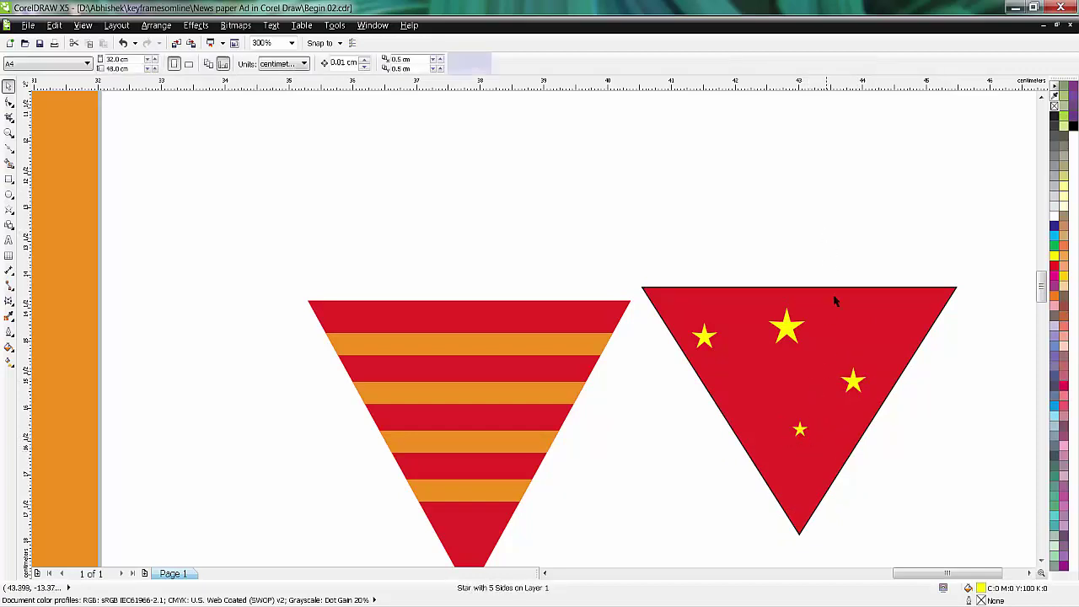
Add more star copies near the triangle's upper-right corner, along its lower-left side, and a tiny one near the bottom tip
left_click_drag(852, 380, 880, 321)
key("Escape")
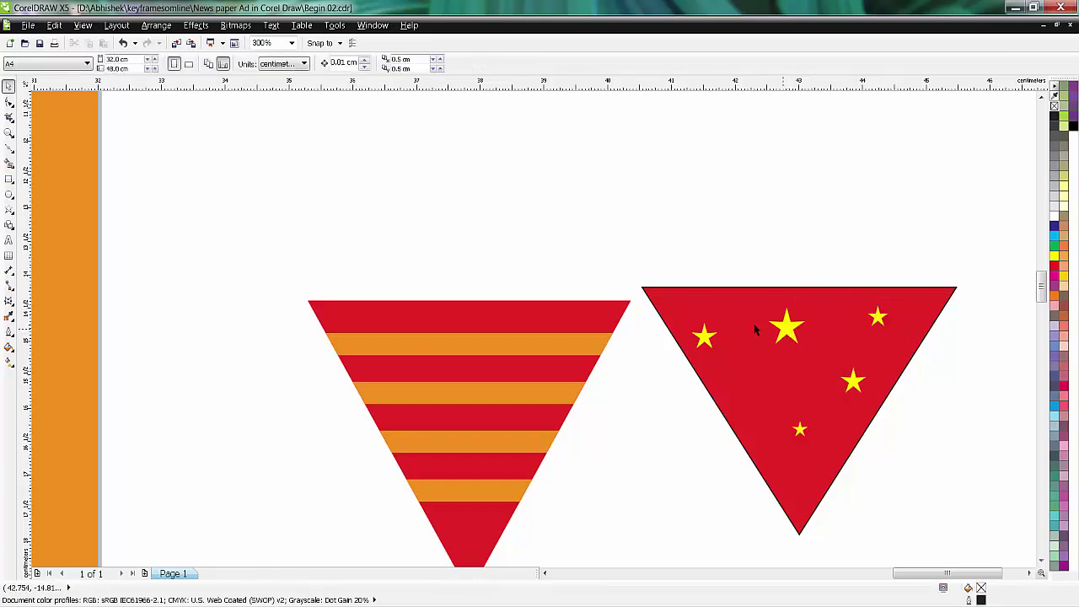
left_click_drag(706, 341, 796, 485)
left_click(894, 494)
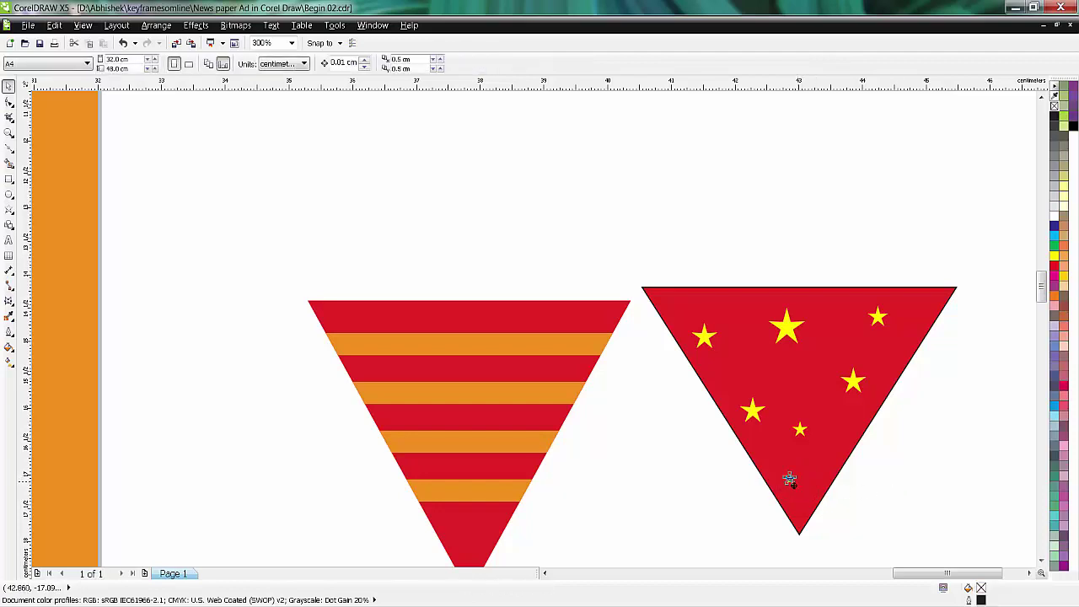
left_click(796, 487)
left_click(952, 456)
Duplicate the red triangle without stars to the right of the starred one and scale it to about 3.8 by 2.8 cm
scroll(635, 422, "down", 2)
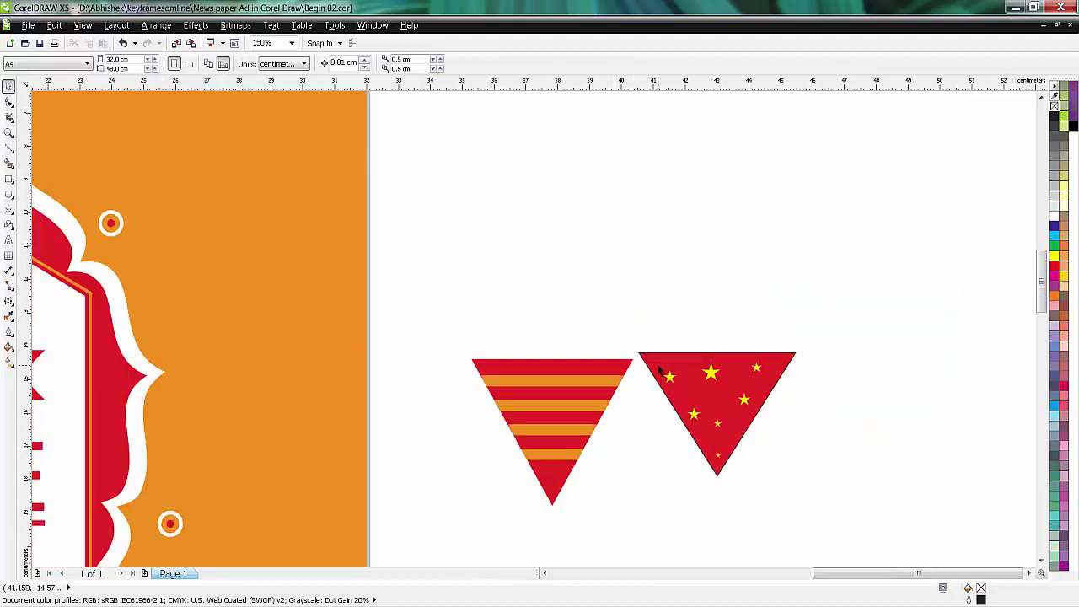
left_click(742, 413)
left_click_drag(716, 413, 885, 414)
right_click(885, 414)
left_click_drag(966, 478, 928, 447)
left_click(965, 455)
left_click(841, 395)
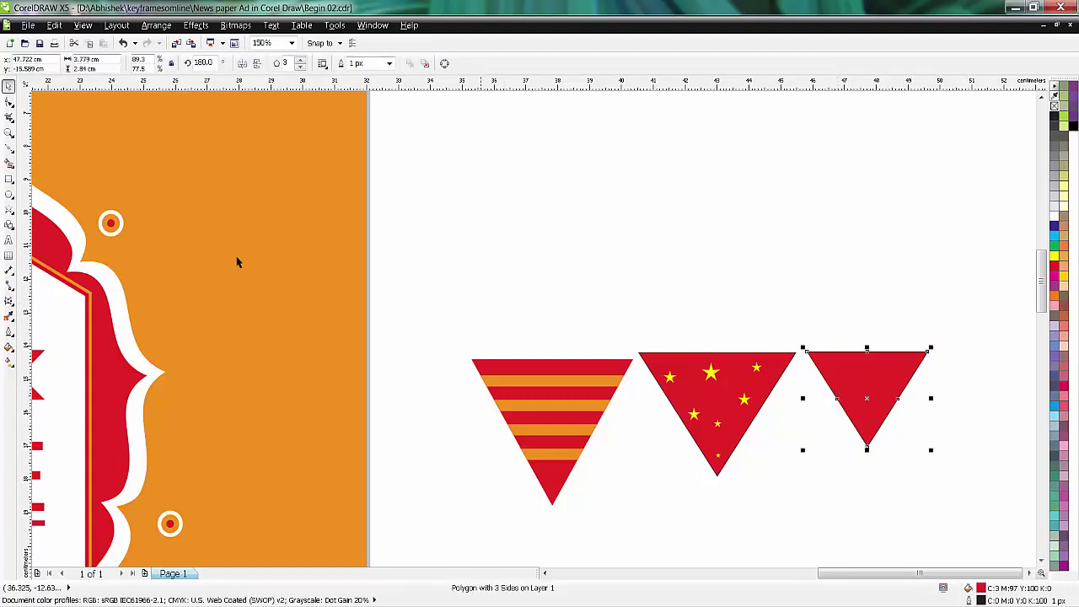
Draw a wavy Bézier line about 3.2 by 0.9 cm across the upper part of the small red triangle
left_click(9, 148)
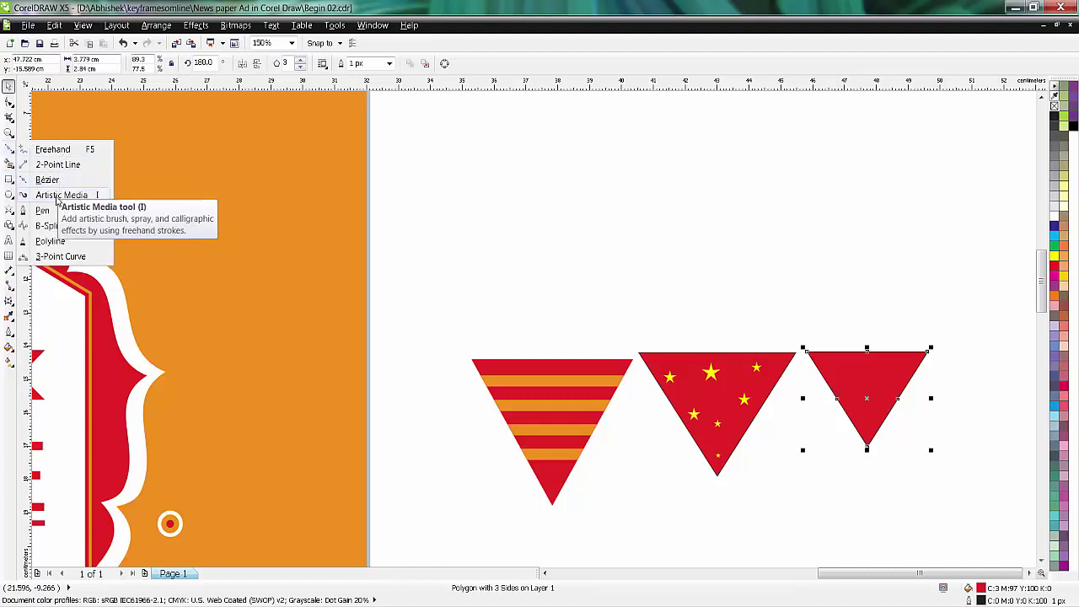
left_click(47, 181)
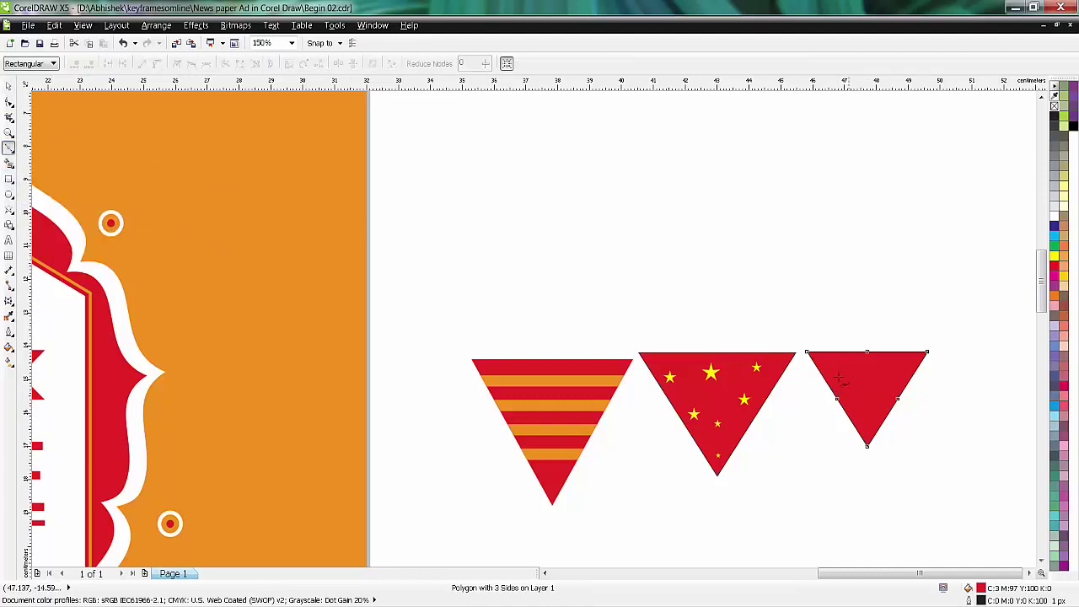
scroll(839, 381, "up", 2)
left_click(809, 371)
mouse_move(866, 380)
left_mouse_down()
mouse_move(860, 366)
mouse_move(864, 375)
mouse_move(881, 349)
mouse_move(912, 377)
mouse_move(937, 349)
mouse_move(955, 379)
mouse_move(975, 330)
mouse_move(987, 381)
mouse_move(976, 383)
mouse_move(1008, 365)
mouse_move(1017, 343)
mouse_move(1025, 357)
left_mouse_up()
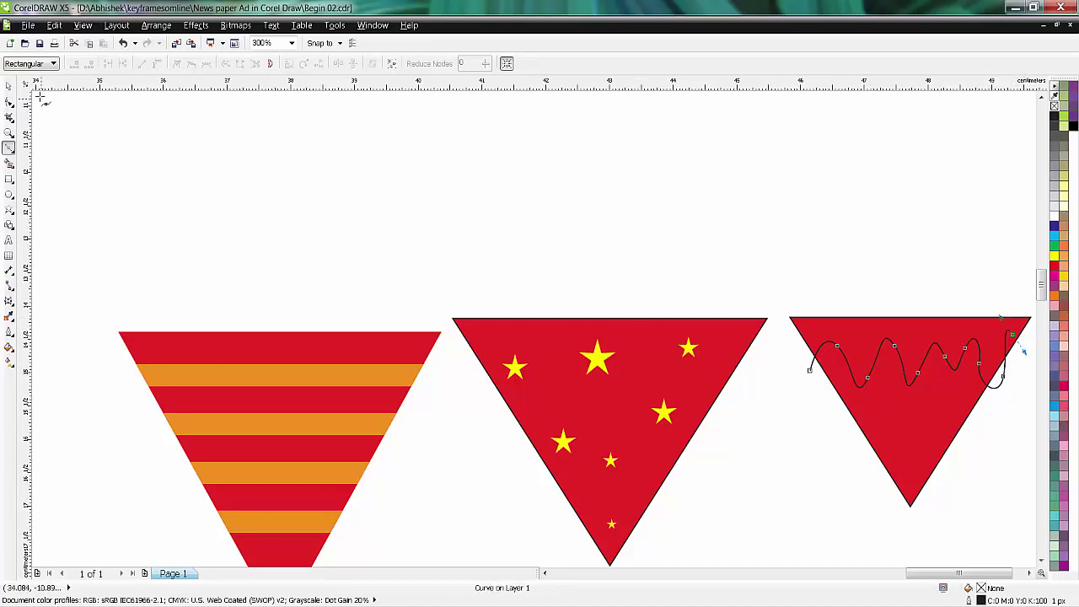
Set the wavy line's outline width to 8 px
left_click(10, 87)
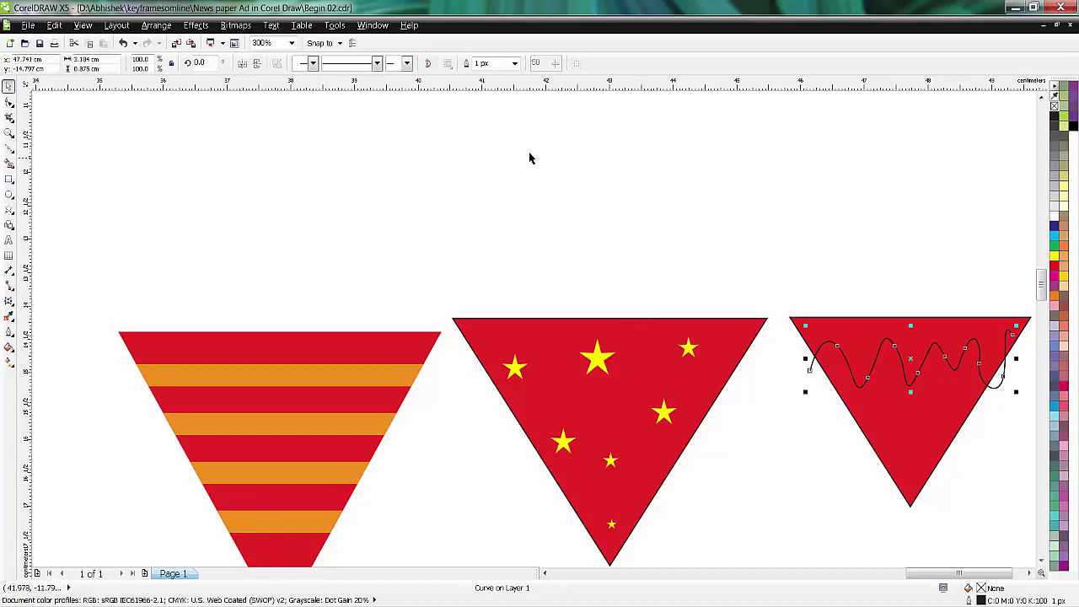
left_click(514, 63)
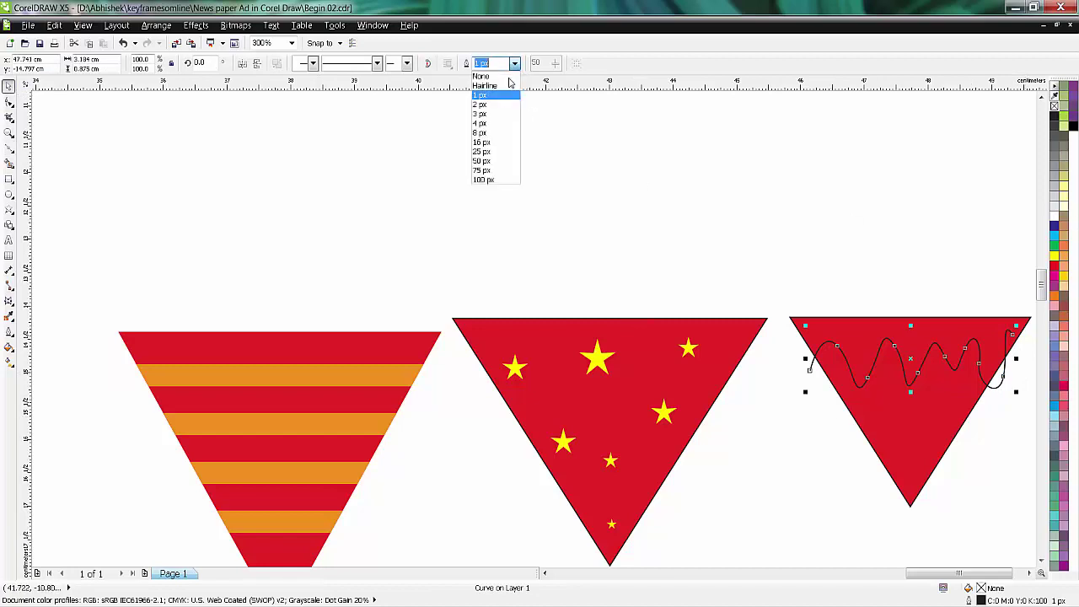
left_click(495, 144)
left_click(515, 63)
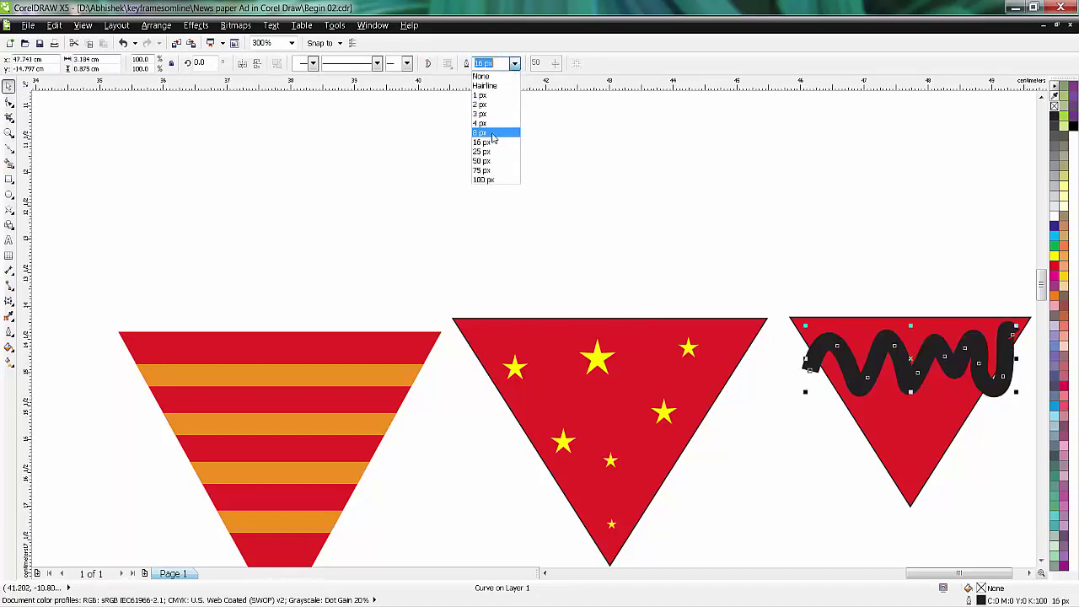
left_click(493, 136)
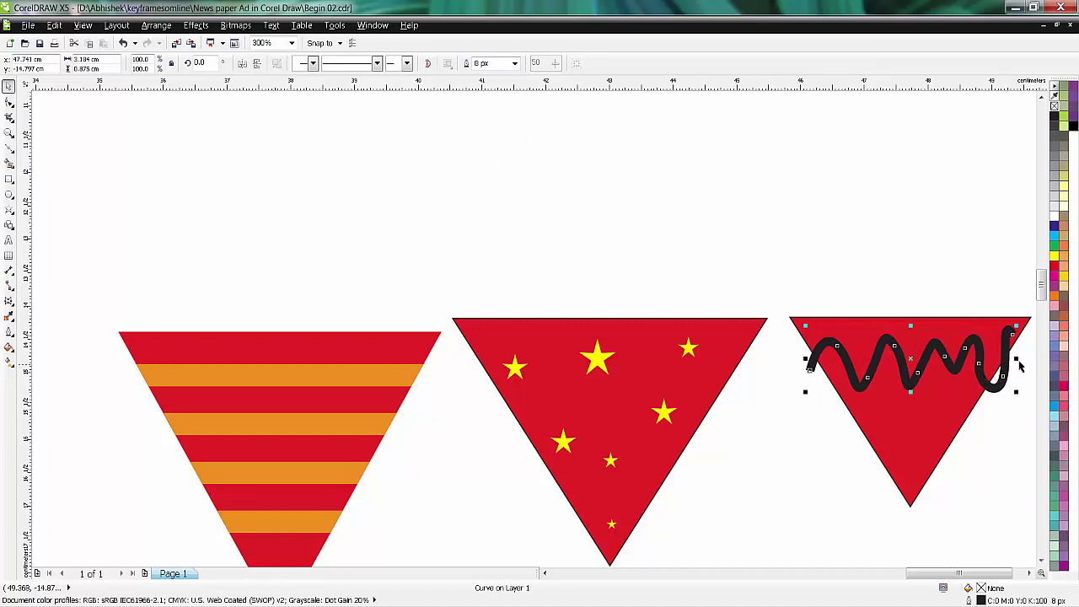
Enlarge the wavy line to about 3.5 cm wide and shift it slightly down across the small triangle
scroll(958, 573, "right", 2)
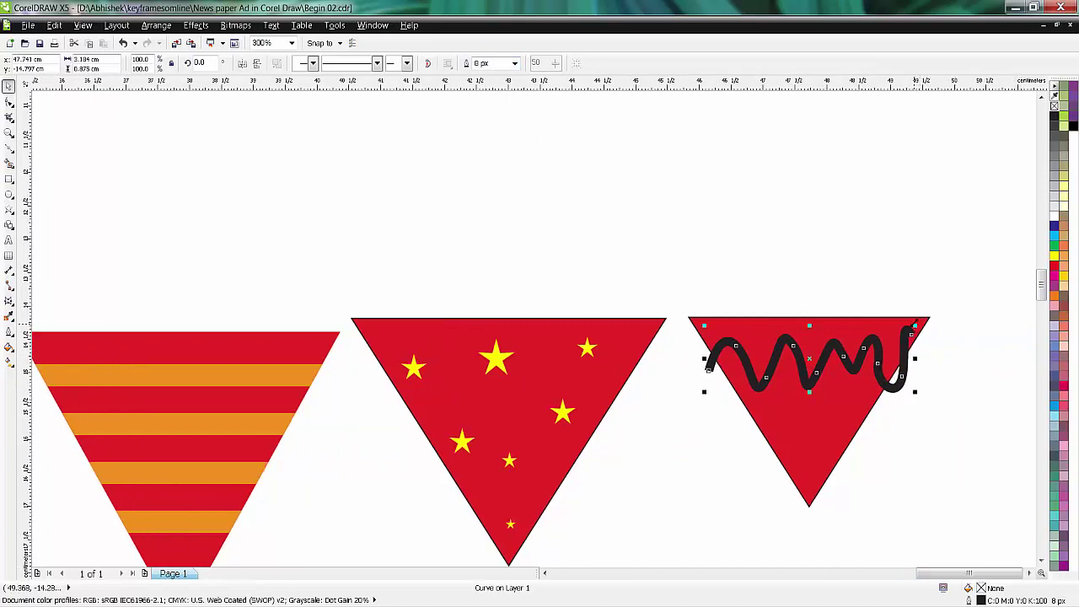
left_click_drag(912, 325, 942, 323)
left_click_drag(910, 377, 918, 386)
left_click(871, 253)
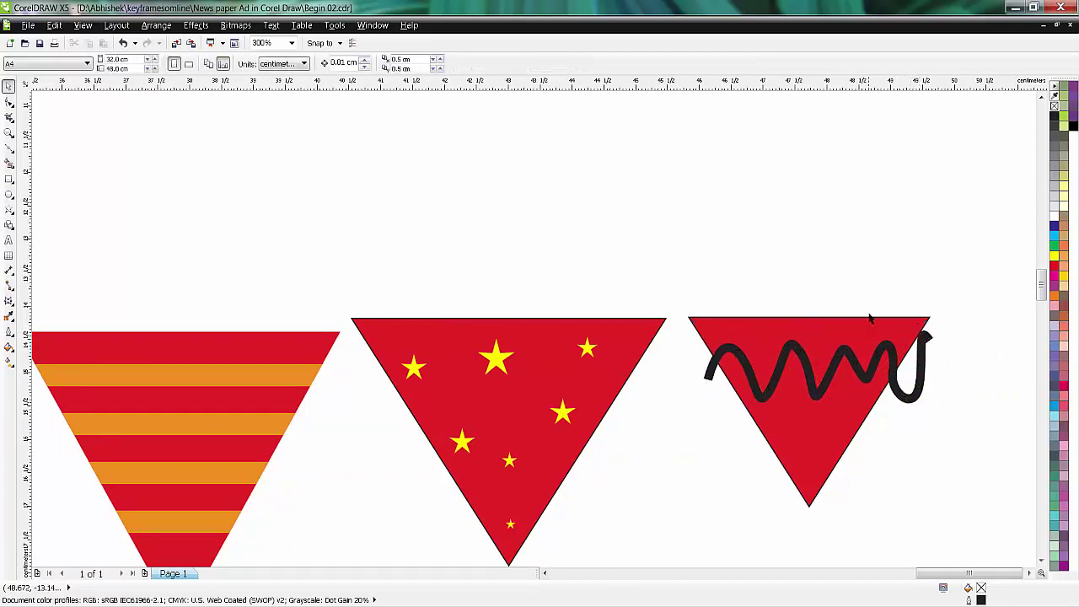
Convert the wavy line's outline to an object
left_click(871, 383)
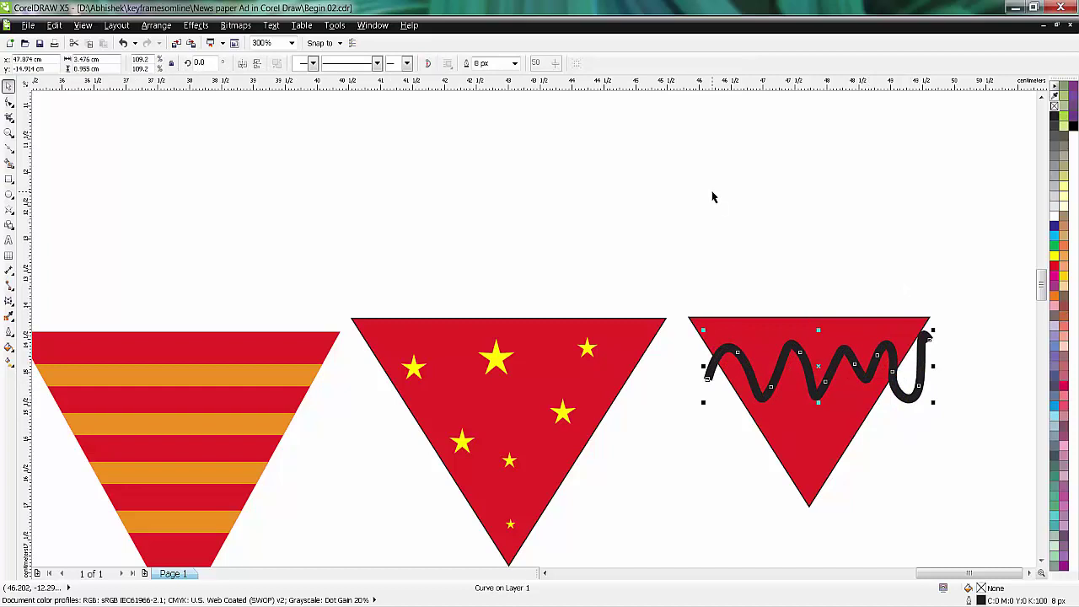
left_click(156, 25)
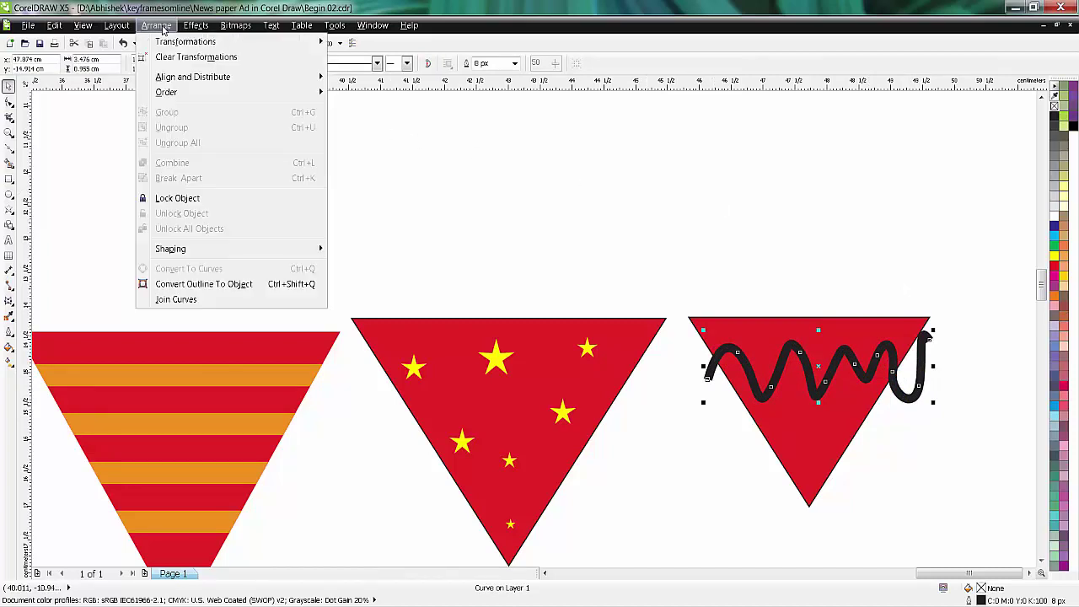
left_click(203, 284)
left_click(443, 178)
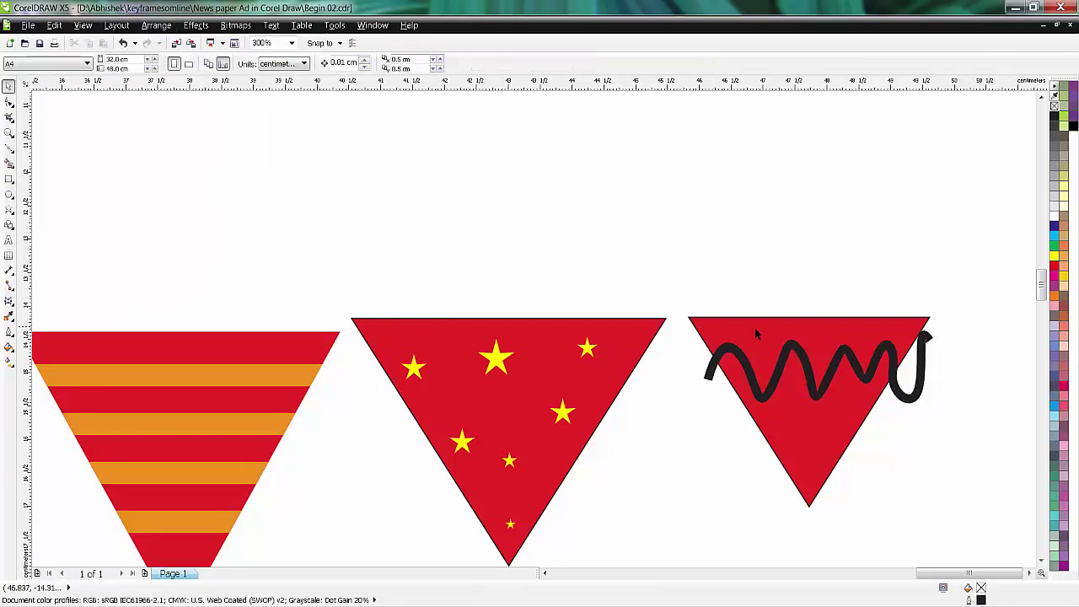
Duplicate the wavy shape below the first, scale the copy to 85.9%, and center it across the triangle's lower part
left_click(796, 352)
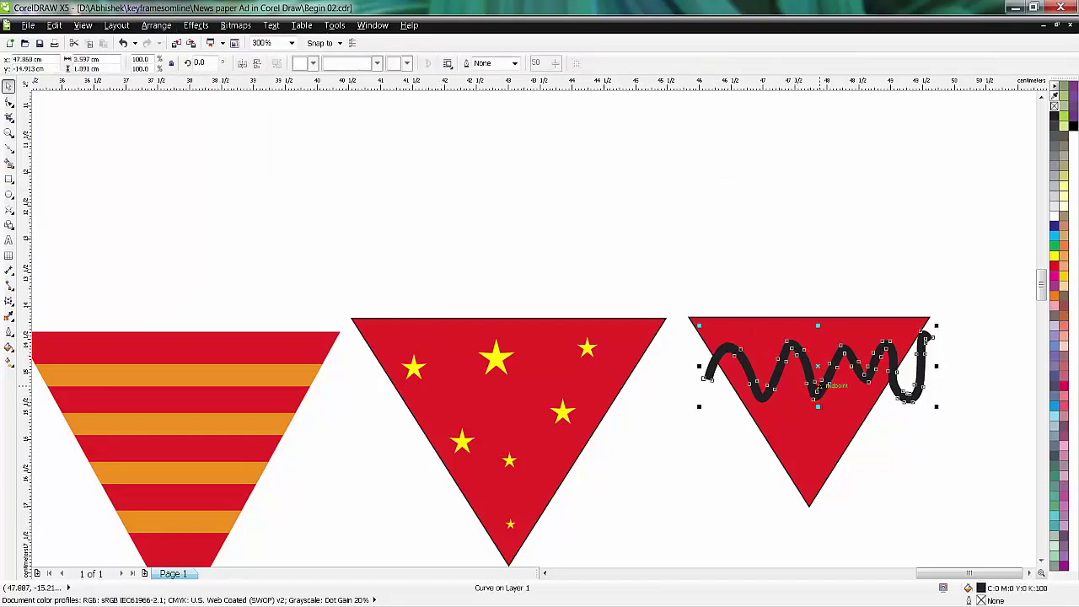
left_click_drag(830, 366, 833, 428)
right_click(832, 429)
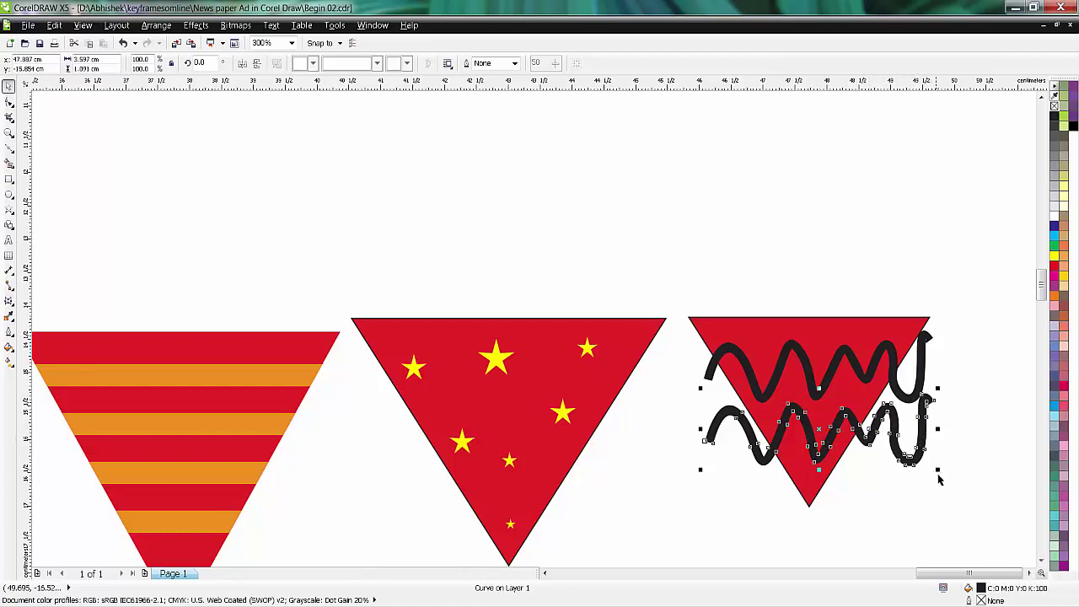
left_click_drag(938, 472, 905, 459)
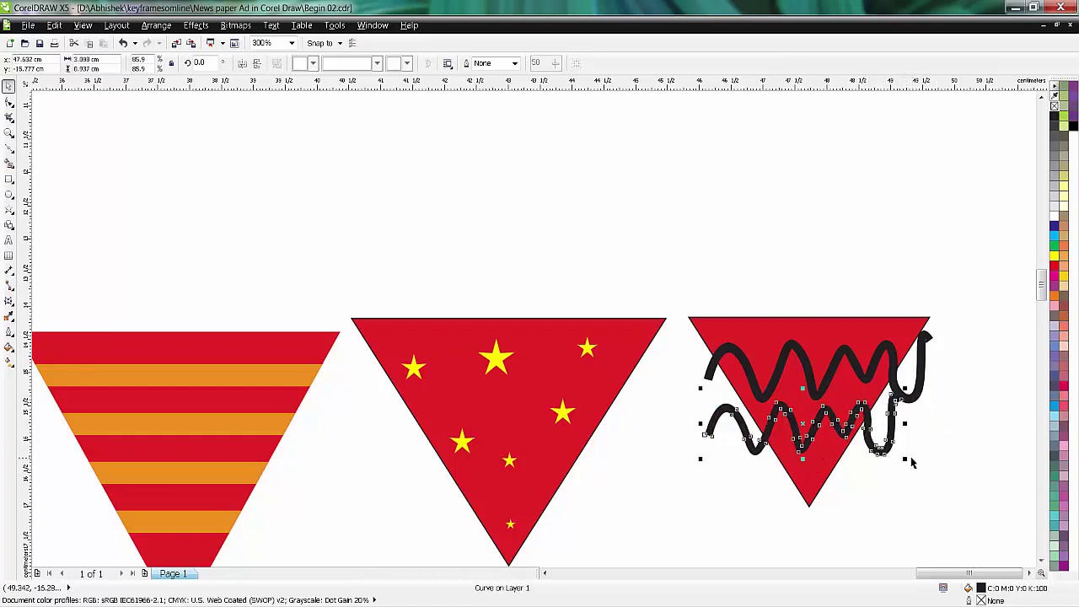
left_click_drag(814, 427, 830, 433)
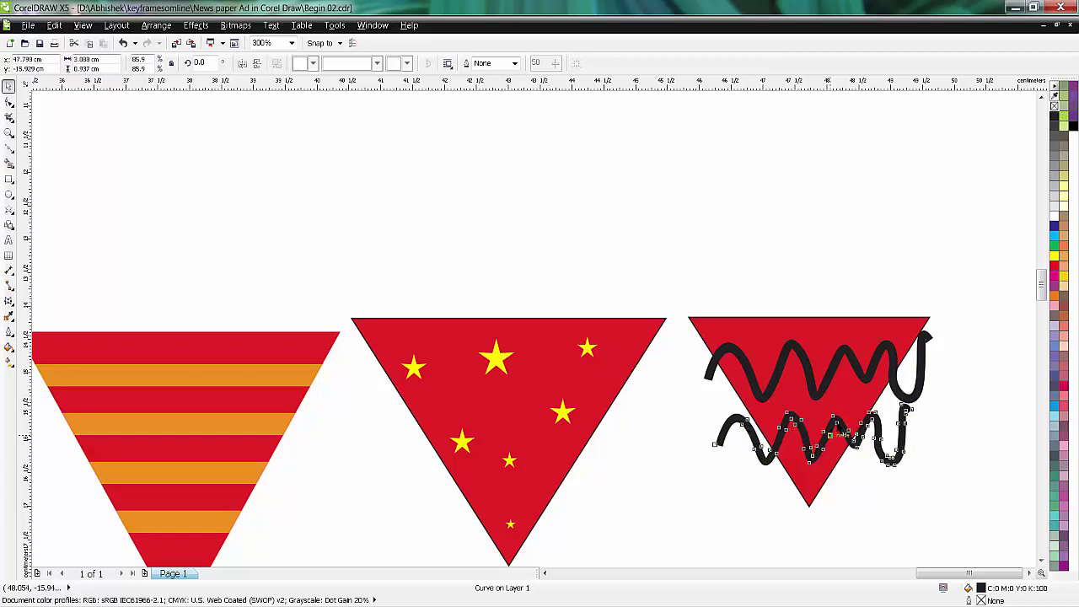
Merge the two wavy shapes over the small triangle into a single curve
left_click(827, 263)
left_click(807, 354)
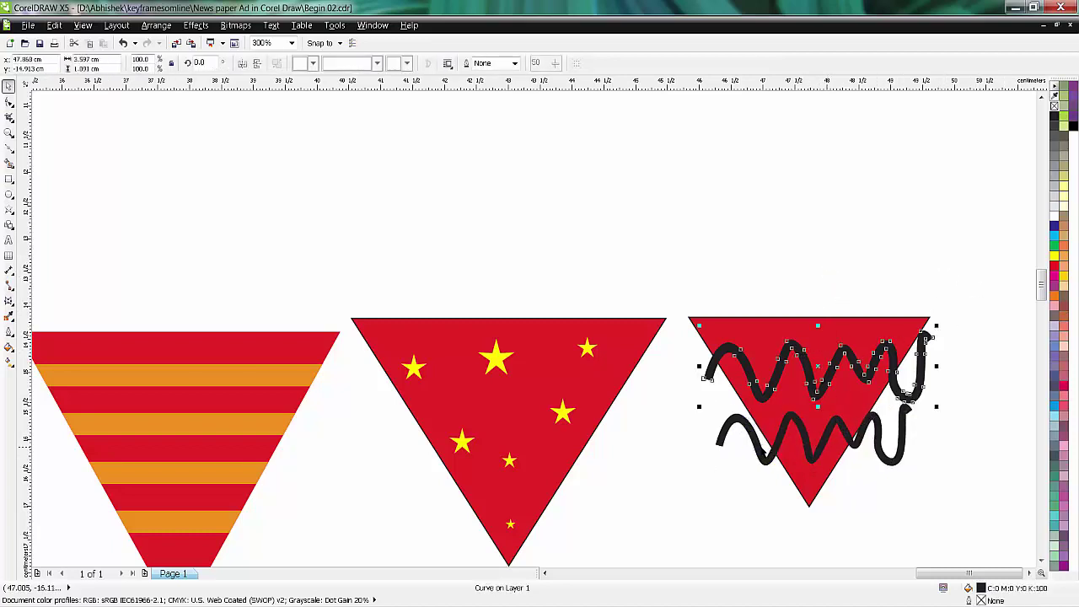
left_click(754, 443, "shift")
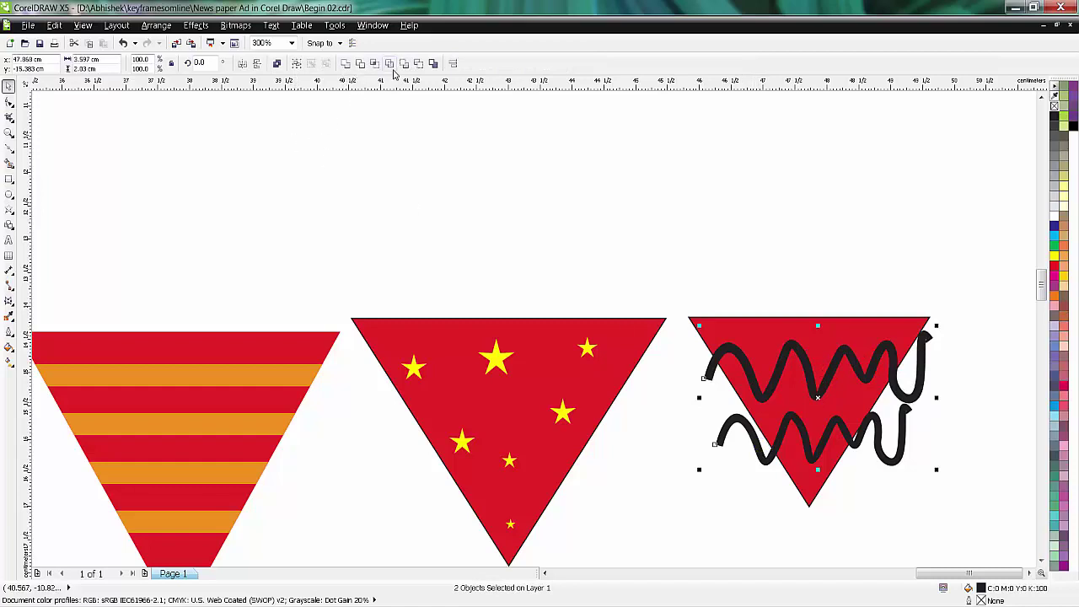
left_click(358, 64)
left_click(712, 235)
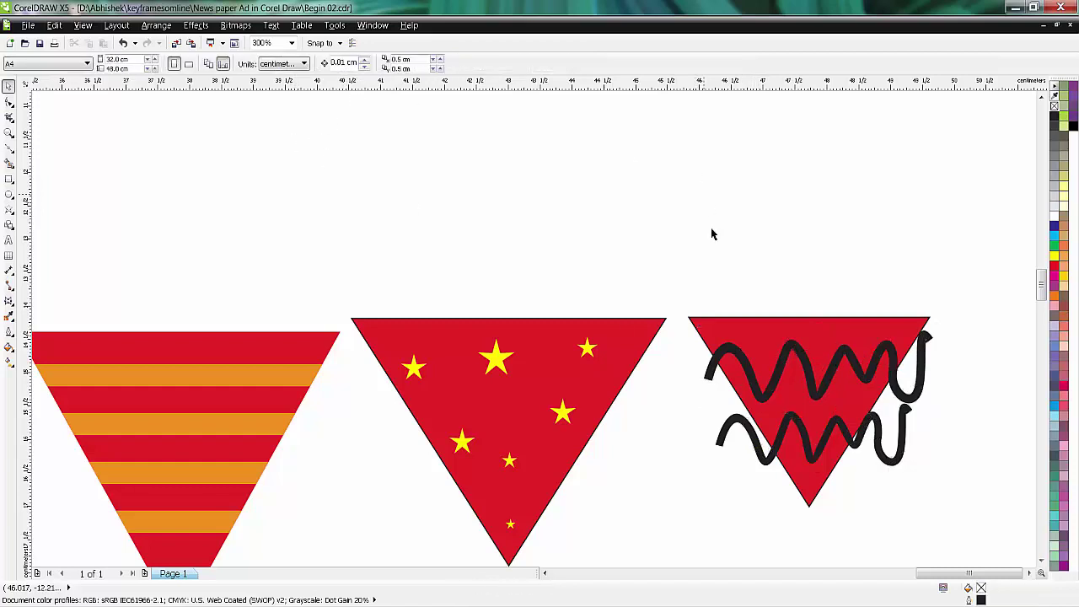
Intersect the wavy curve with the small triangle and delete the original waves that overhang its edges
left_click(711, 326)
left_click(708, 375, "shift")
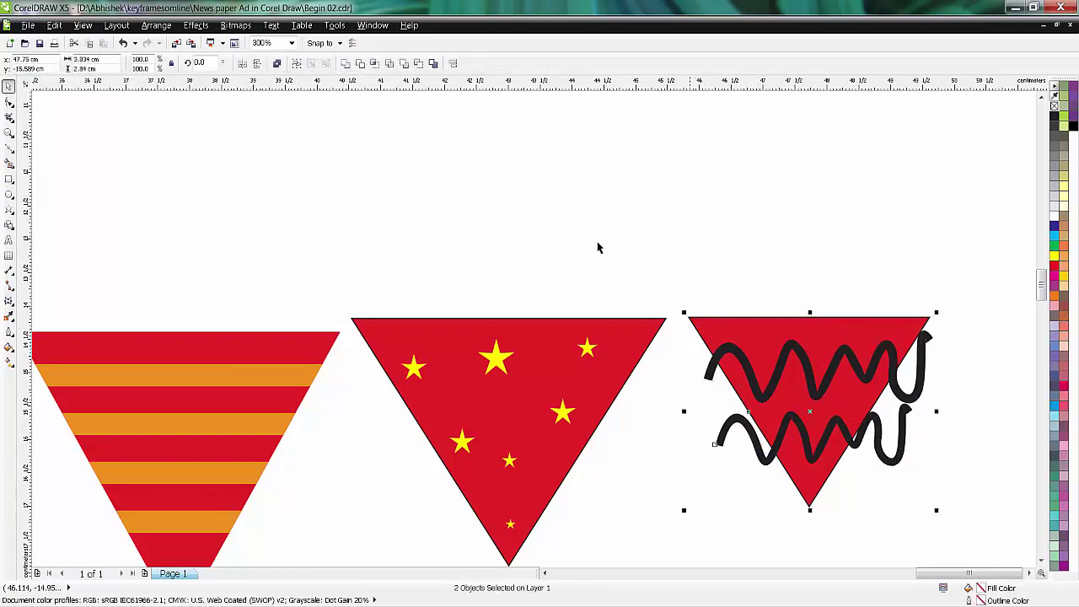
left_click(374, 64)
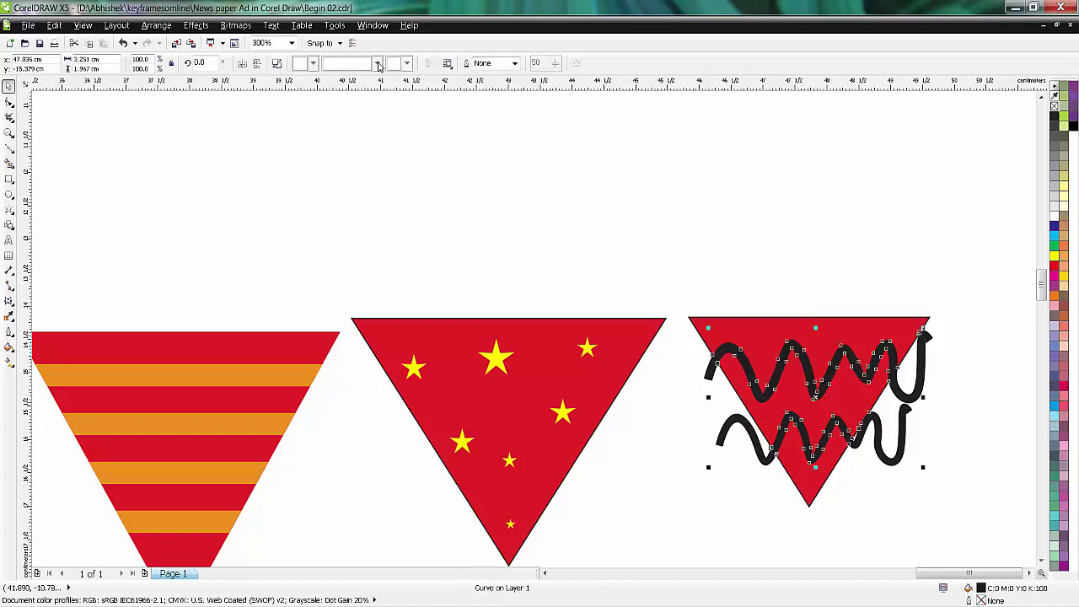
left_click(697, 266)
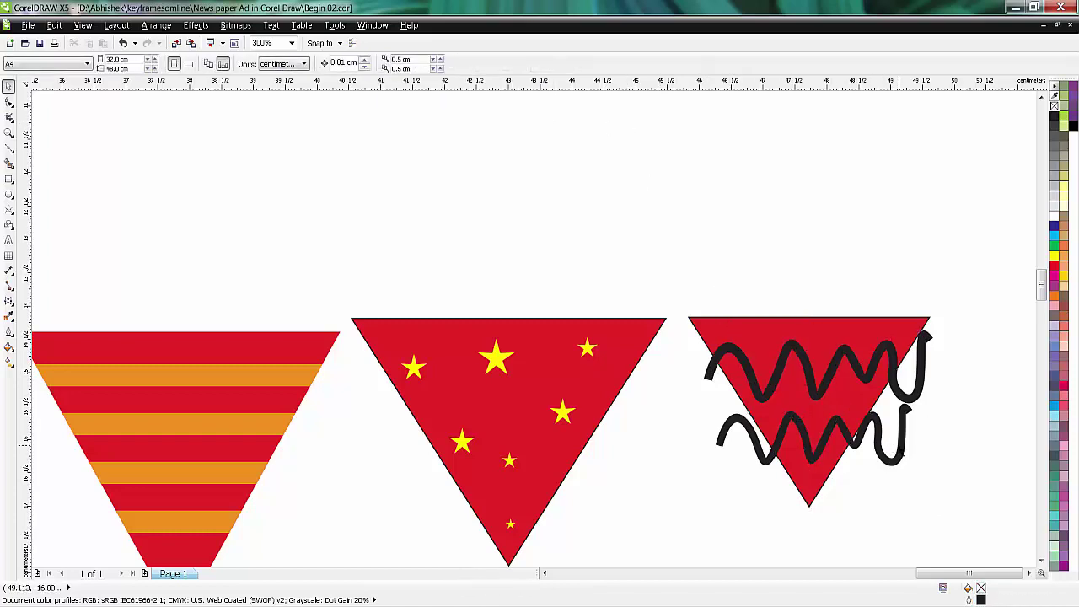
left_click(902, 442)
key("Delete")
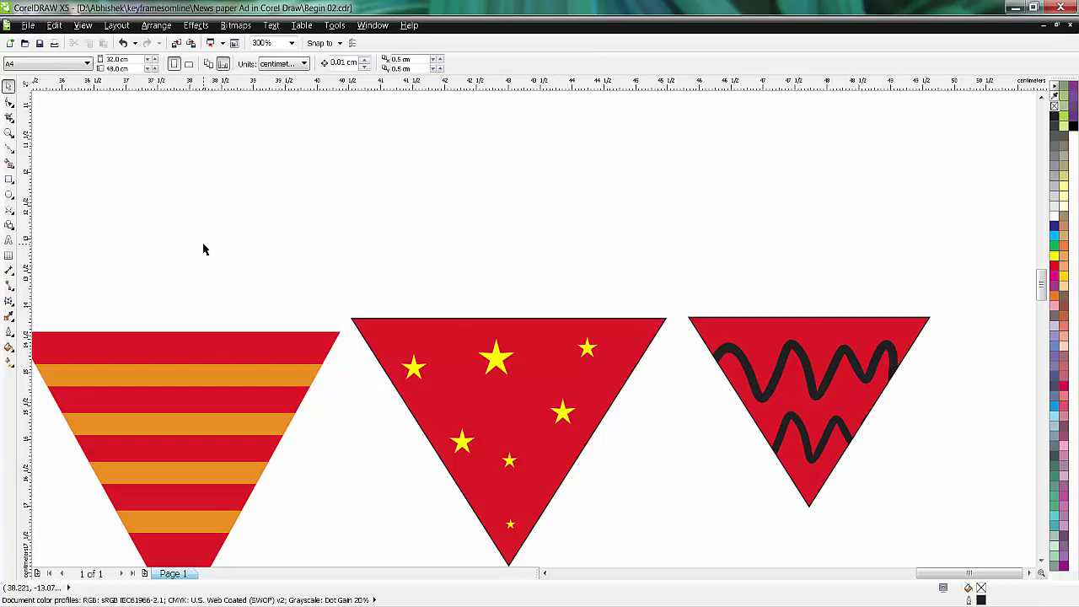
Fill the wavy pattern with the yellow sampled from the starred triangle's large star
left_click(9, 316)
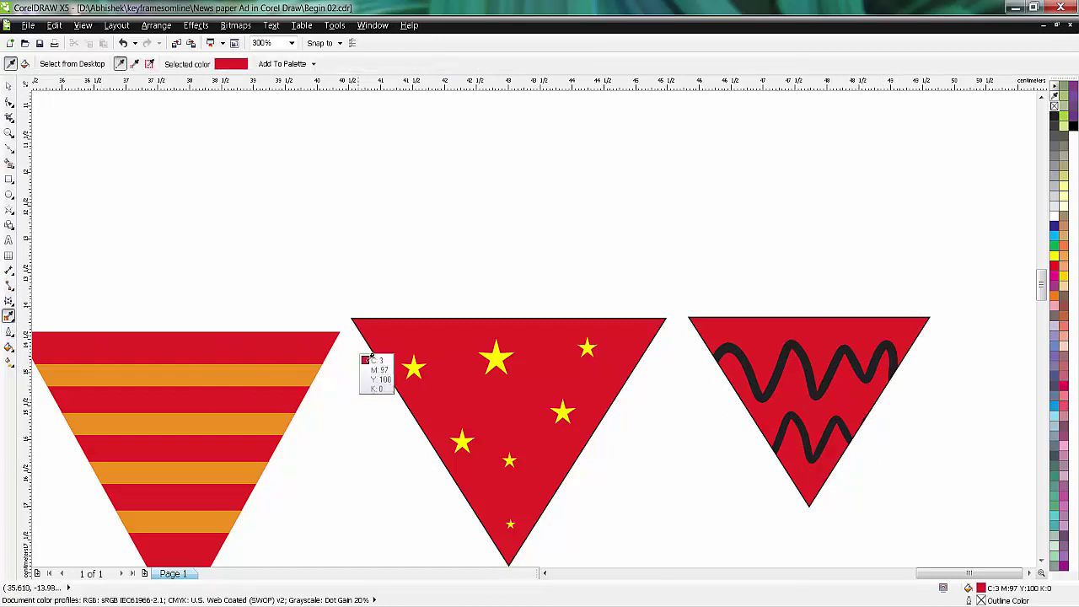
left_click(496, 343)
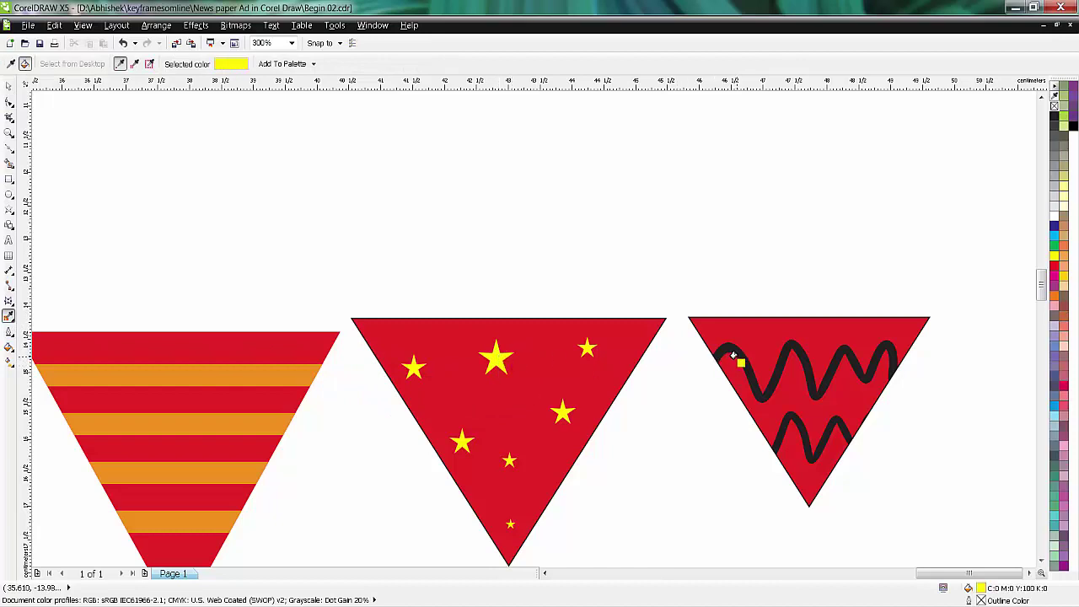
left_click(735, 356)
right_click(1054, 105)
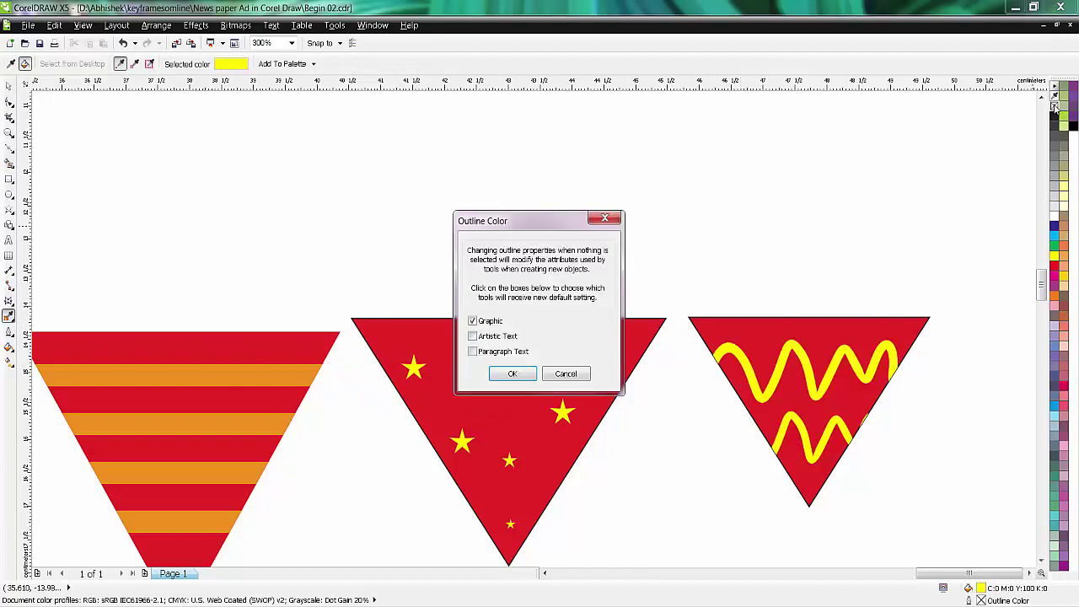
left_click(605, 218)
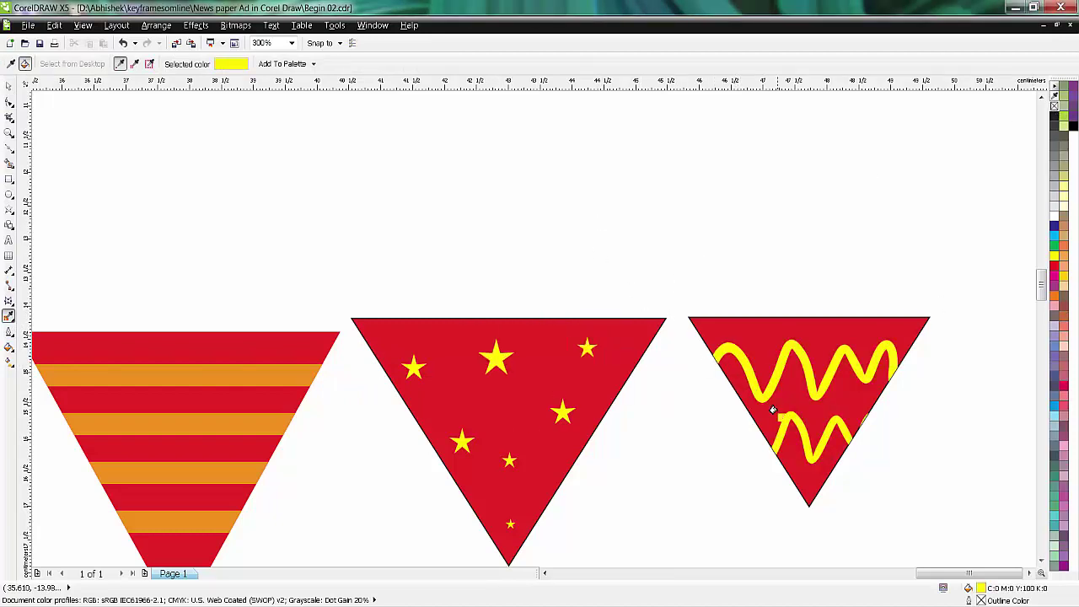
Remove the outlines from the wavy triangle and the starred triangle
left_click(8, 85)
left_click(741, 330)
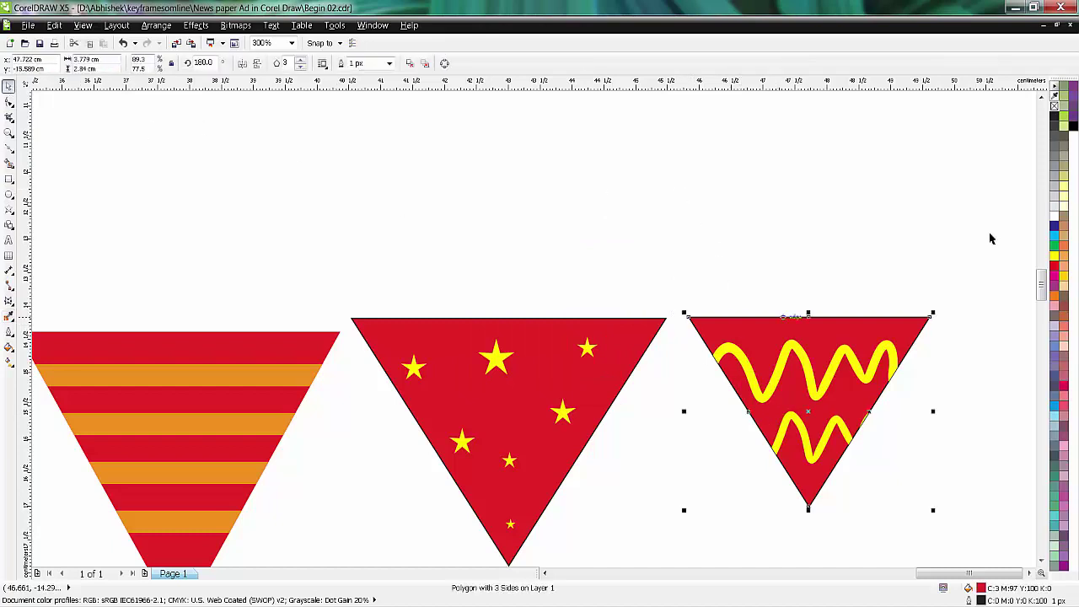
right_click(1053, 103)
left_click(634, 335)
right_click(1054, 103)
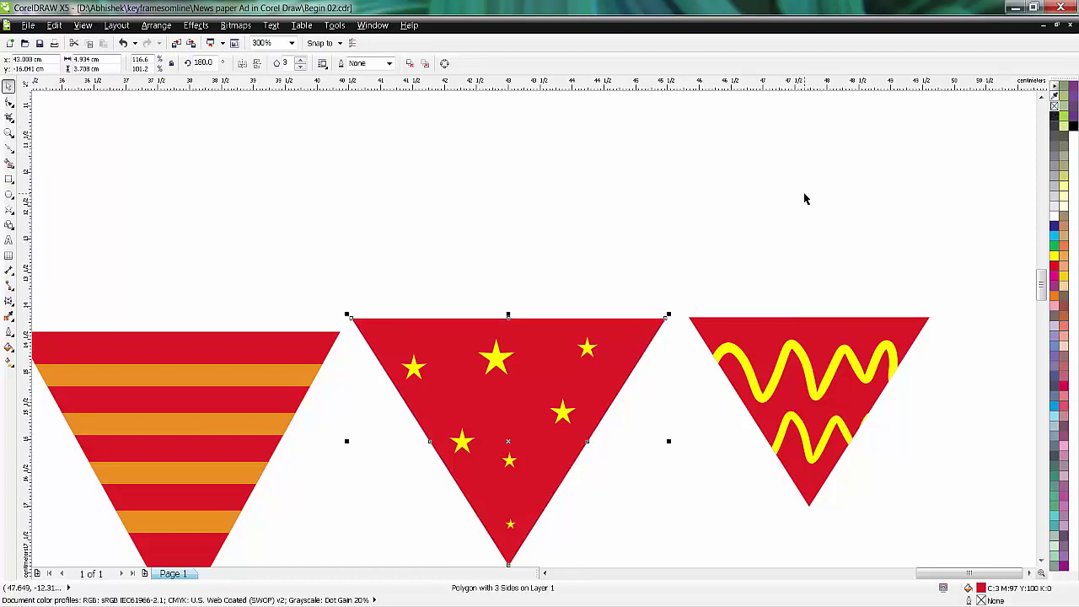
left_click(804, 197)
Group the starred triangle with its stars, and group the wavy triangle with its pattern separately
left_click_drag(320, 264, 681, 558)
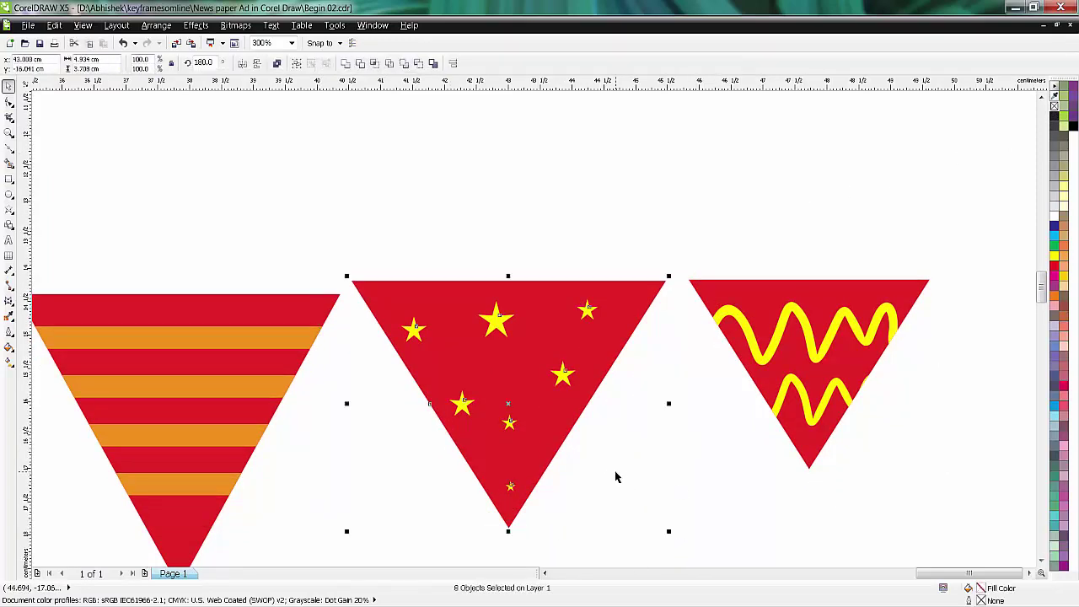
key("ctrl+g")
mouse_move(679, 242)
left_mouse_down()
mouse_move(700, 273)
mouse_move(991, 503)
left_mouse_up()
key("ctrl+g")
left_click(648, 462)
Group all the Great Indian Festive Sale emblem objects on the page and lock the group
scroll(621, 557, "down", 2)
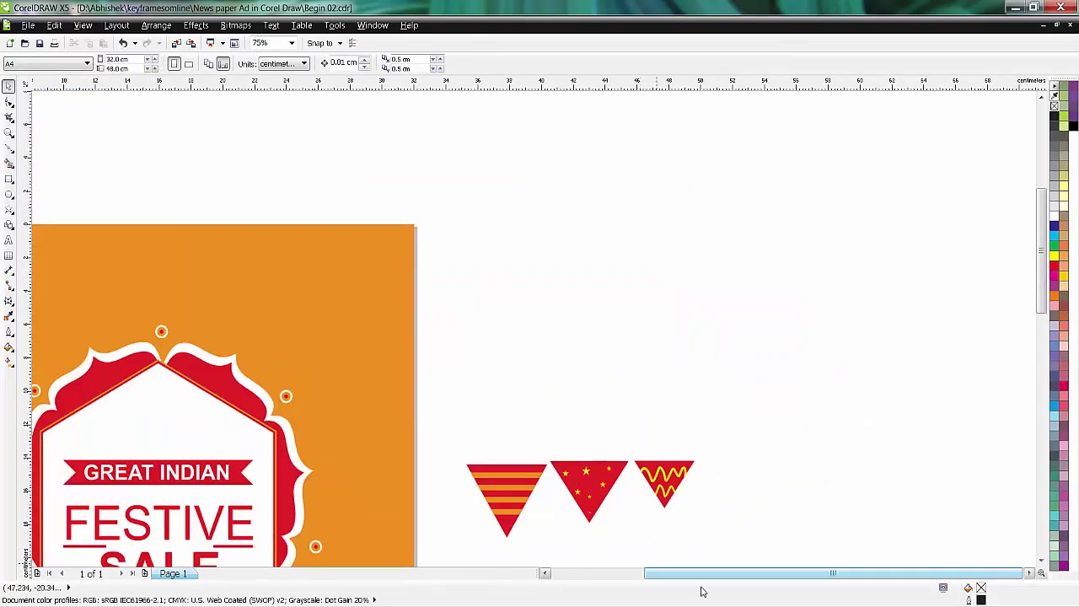
left_click_drag(1041, 257, 1042, 299)
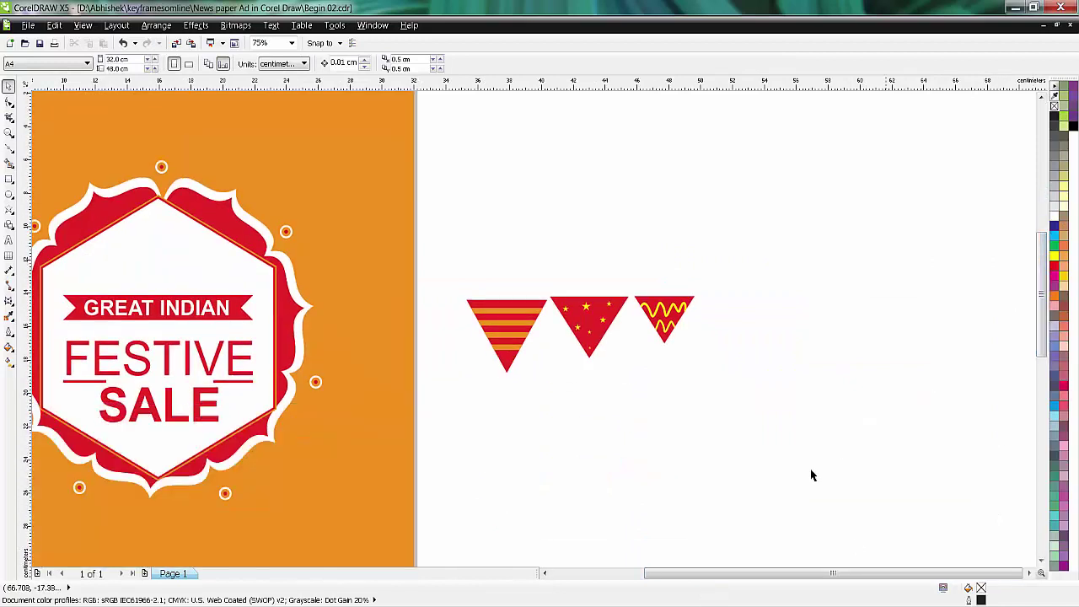
left_click_drag(780, 572, 720, 572)
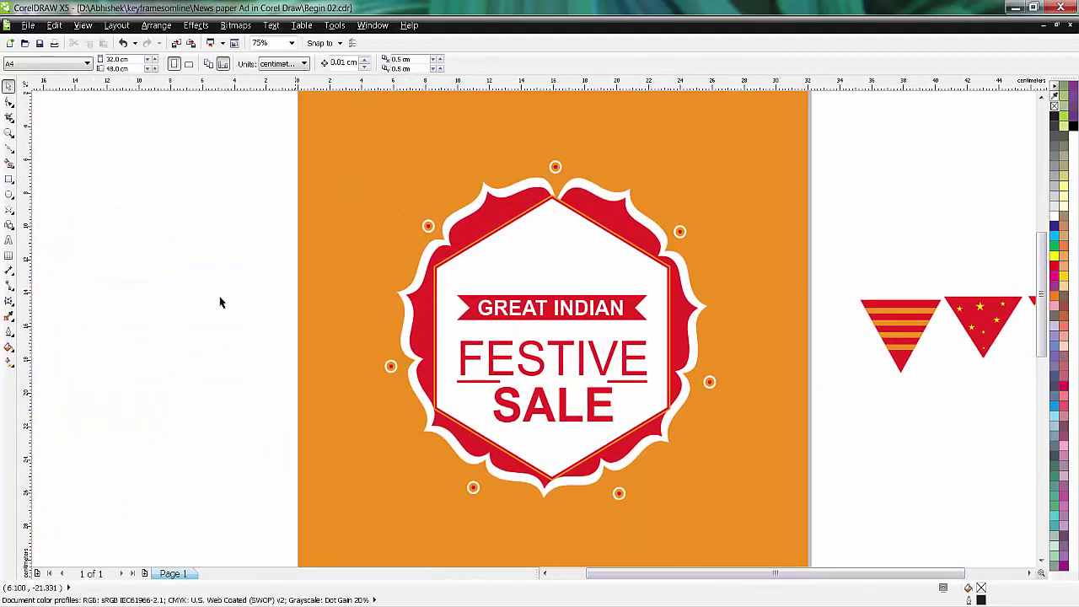
left_click_drag(236, 108, 761, 517)
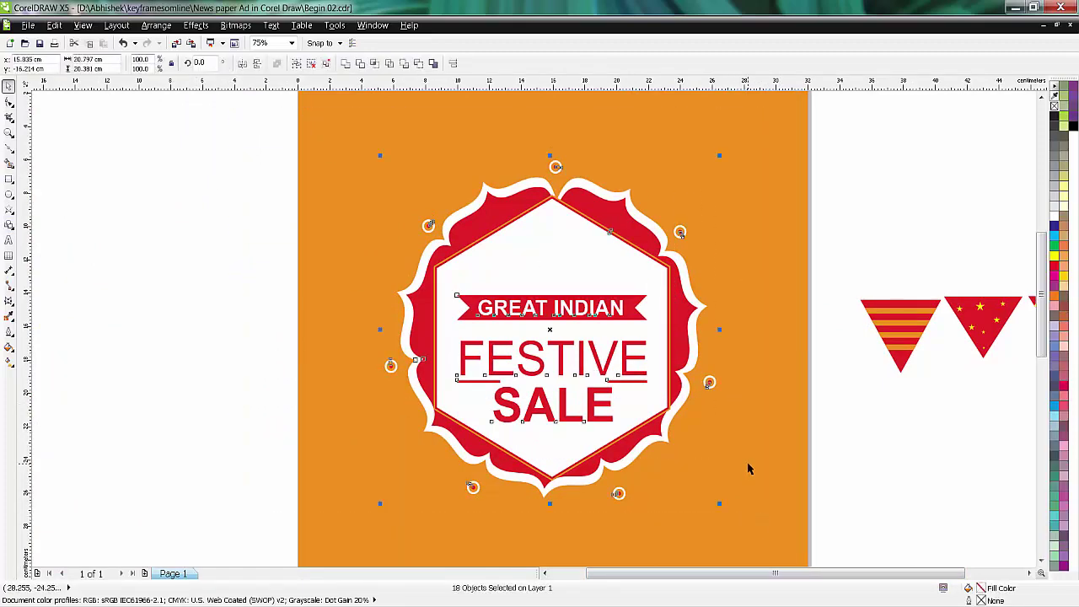
key("ctrl+g")
left_click_drag(610, 268, 321, 300)
key("ctrl+z")
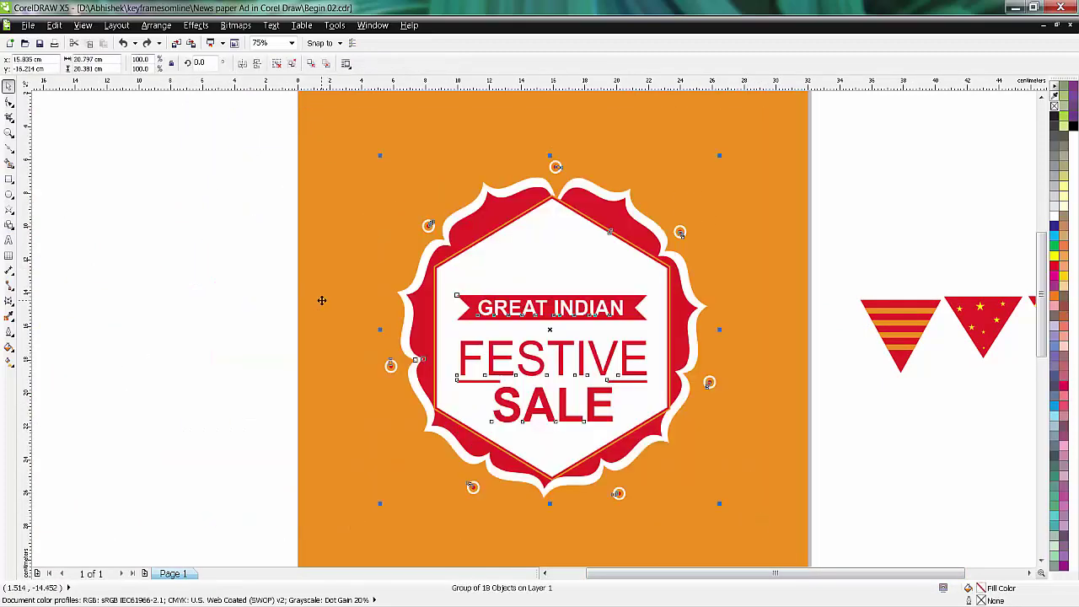
right_click(513, 245)
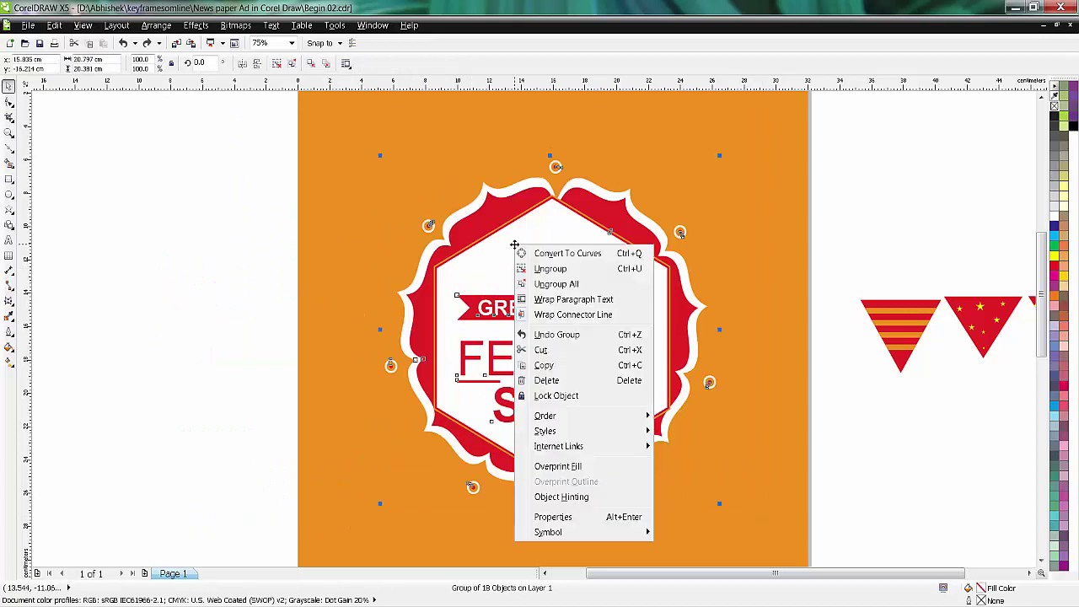
left_click(557, 396)
left_click(185, 253)
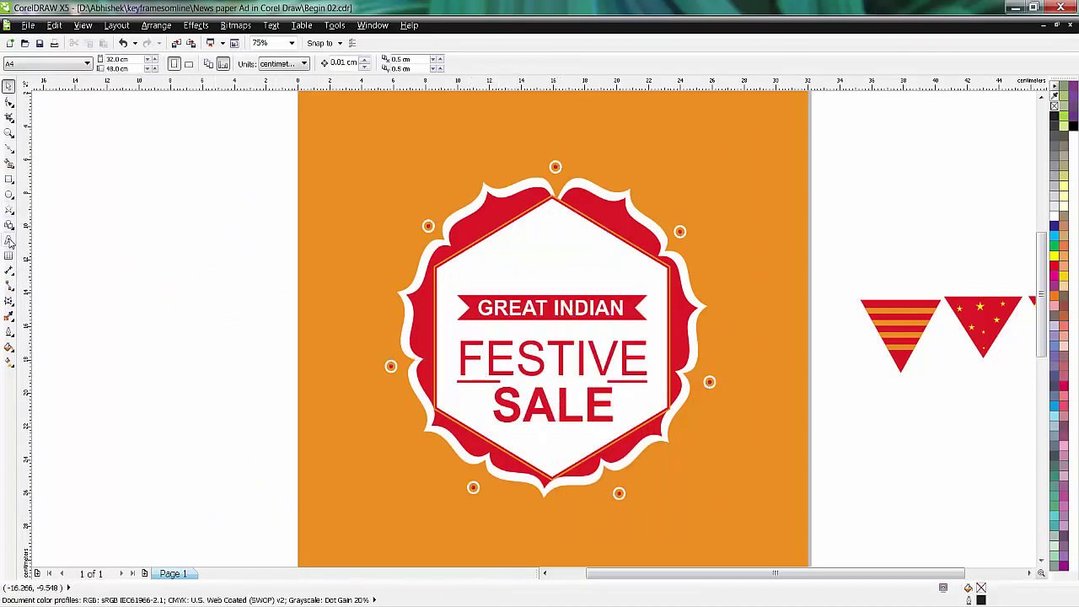
Draw a sagging curve from the page's left edge into the emblem, about 11.6 cm wide and 5.9 cm high, with an 8 px outline
left_click(8, 155)
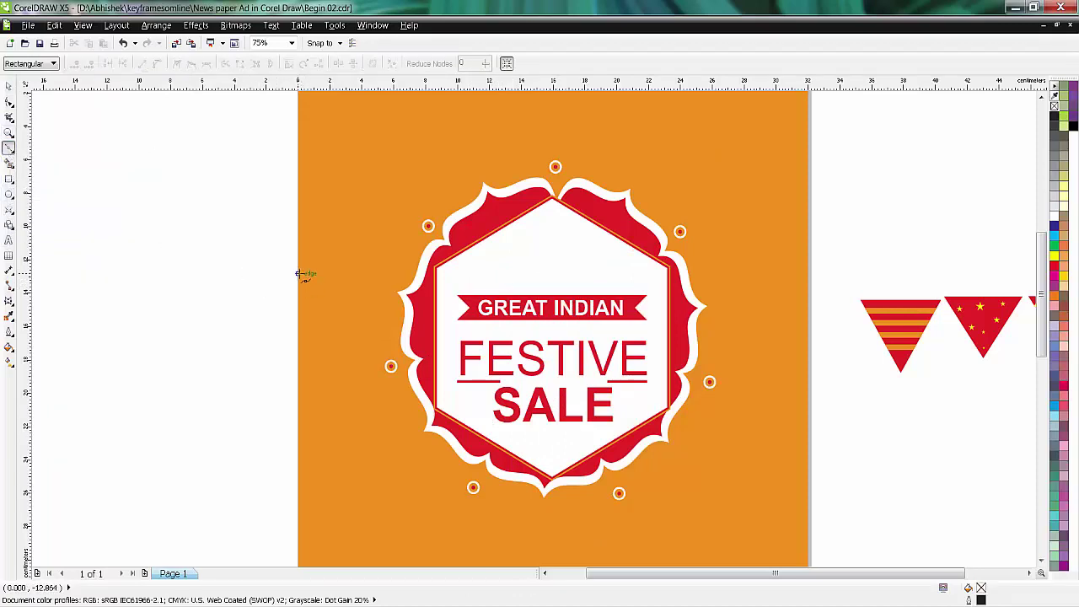
left_click(297, 217)
left_click_drag(482, 314, 580, 331)
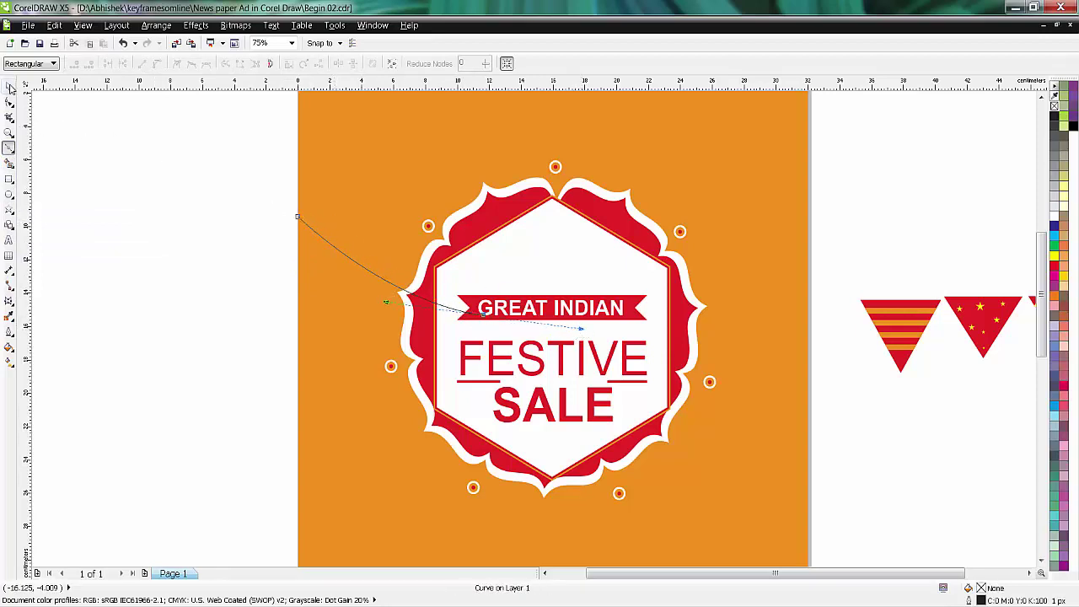
left_click(10, 88)
left_click(514, 63)
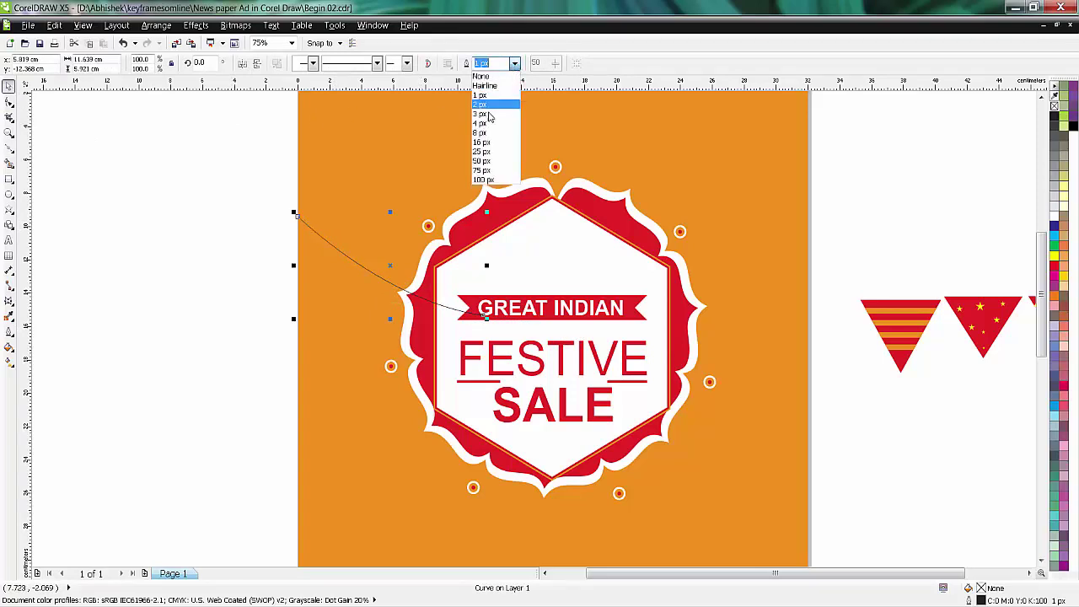
left_click(483, 133)
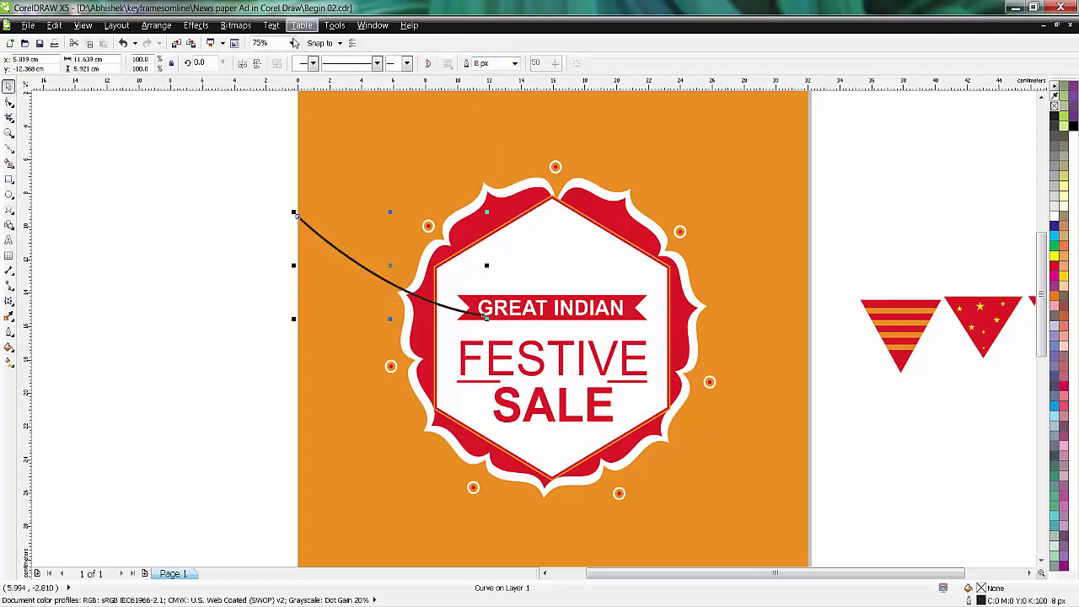
Convert the sagging curve's outline to an object
left_click(146, 26)
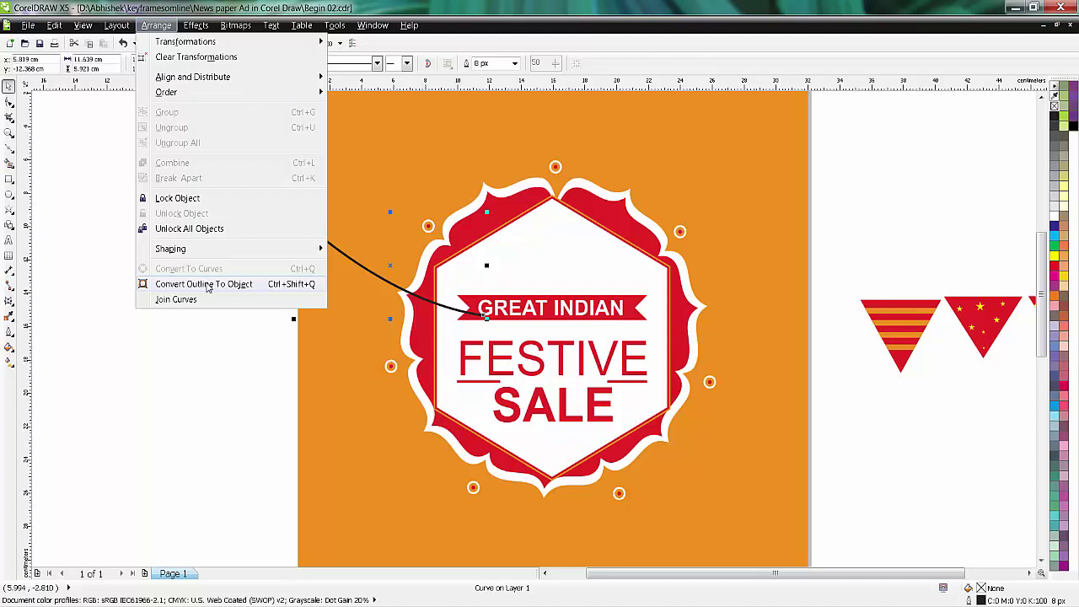
left_click(207, 287)
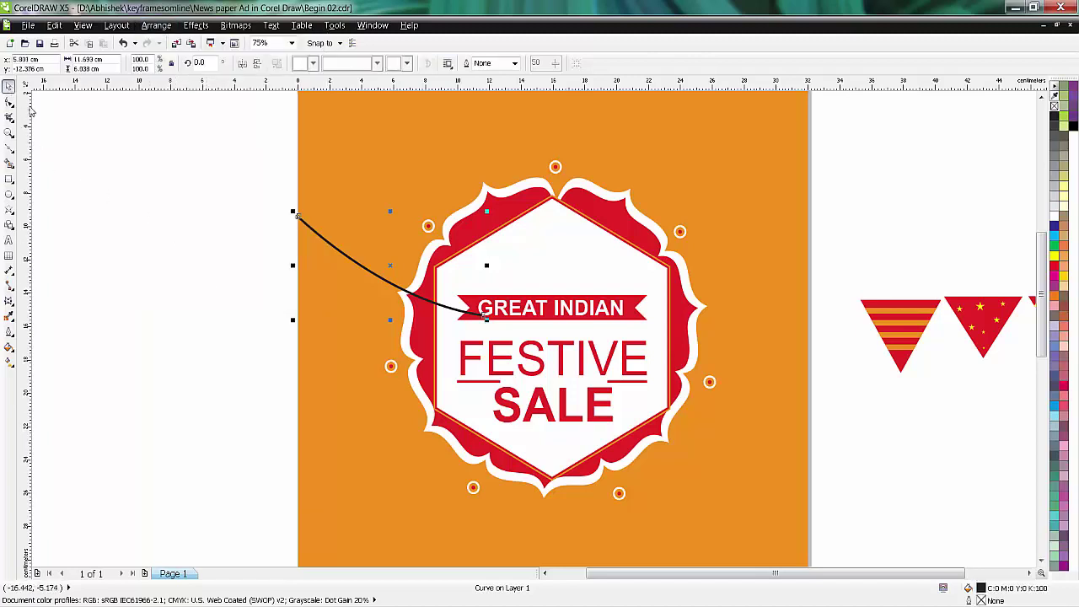
left_click(220, 360)
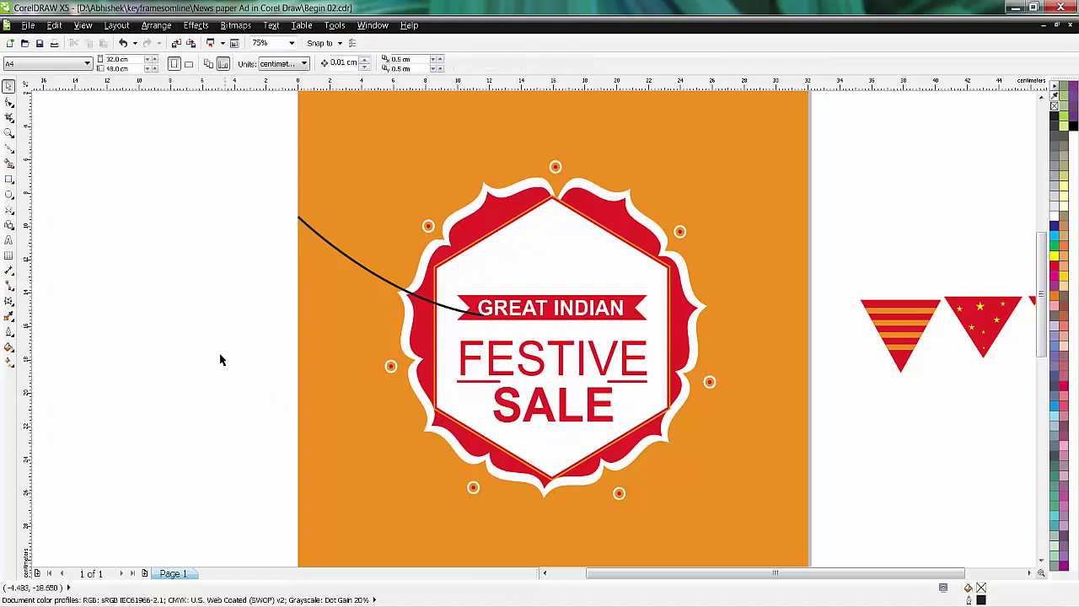
Fill the sagging string with the red sampled from the emblem's petals
left_click(384, 283)
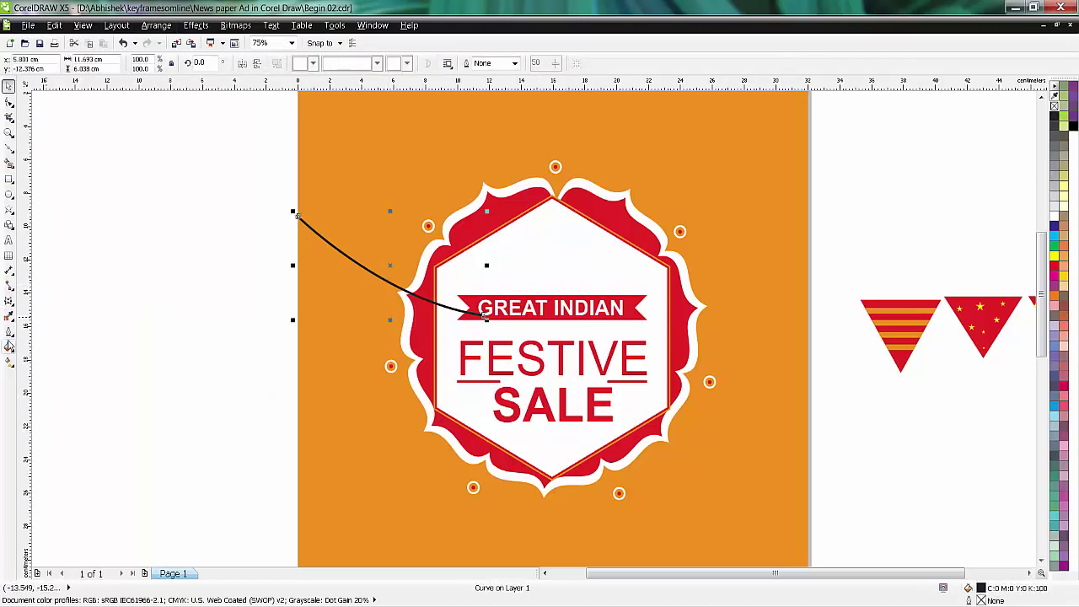
left_click(9, 316)
left_click(502, 233)
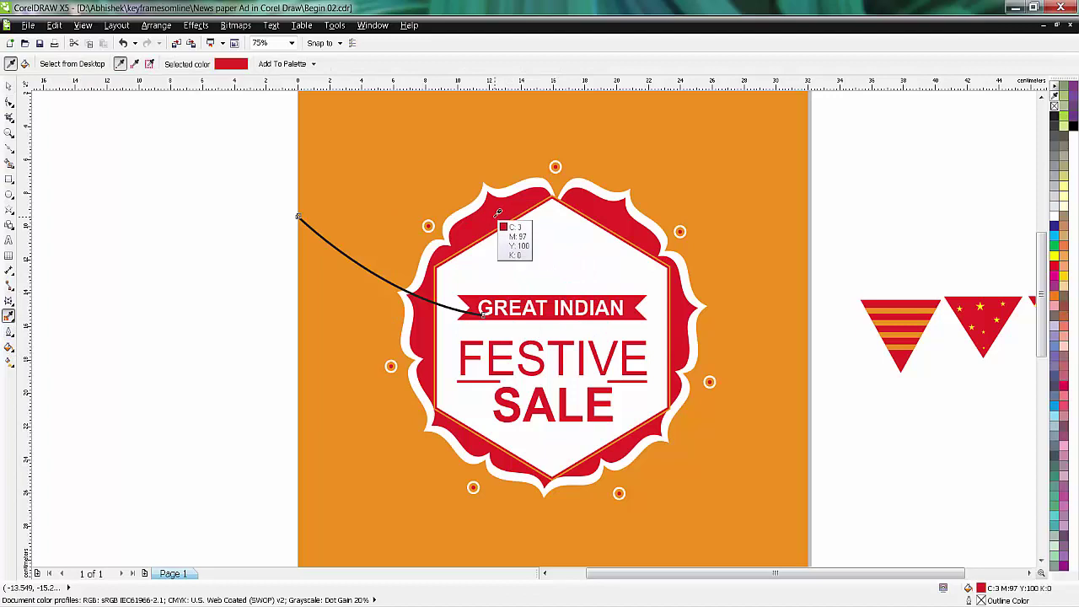
scroll(390, 233, "up", 2)
left_click(301, 281)
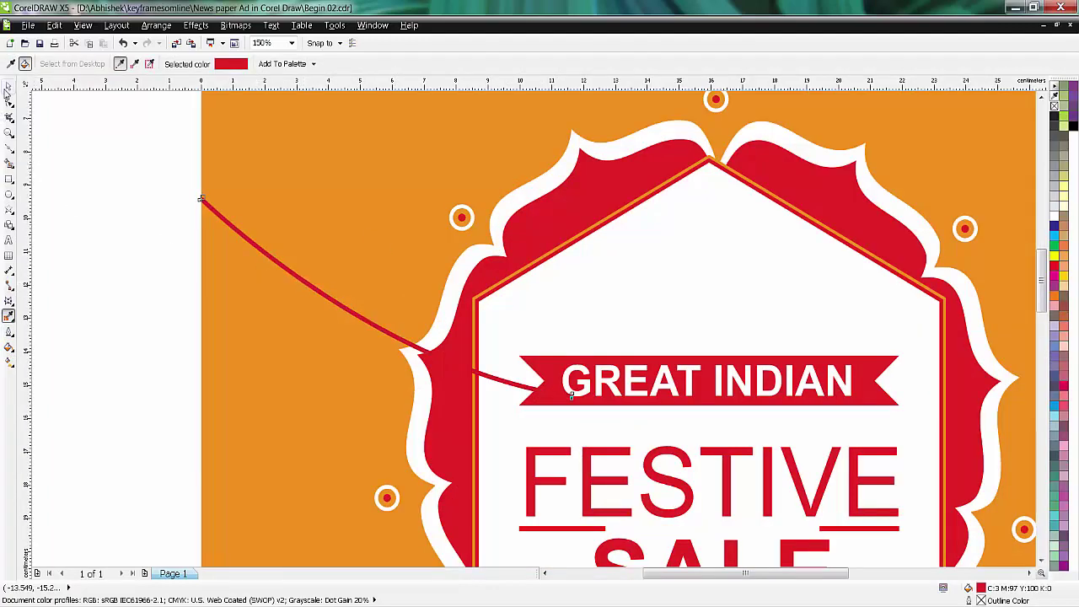
left_click(8, 86)
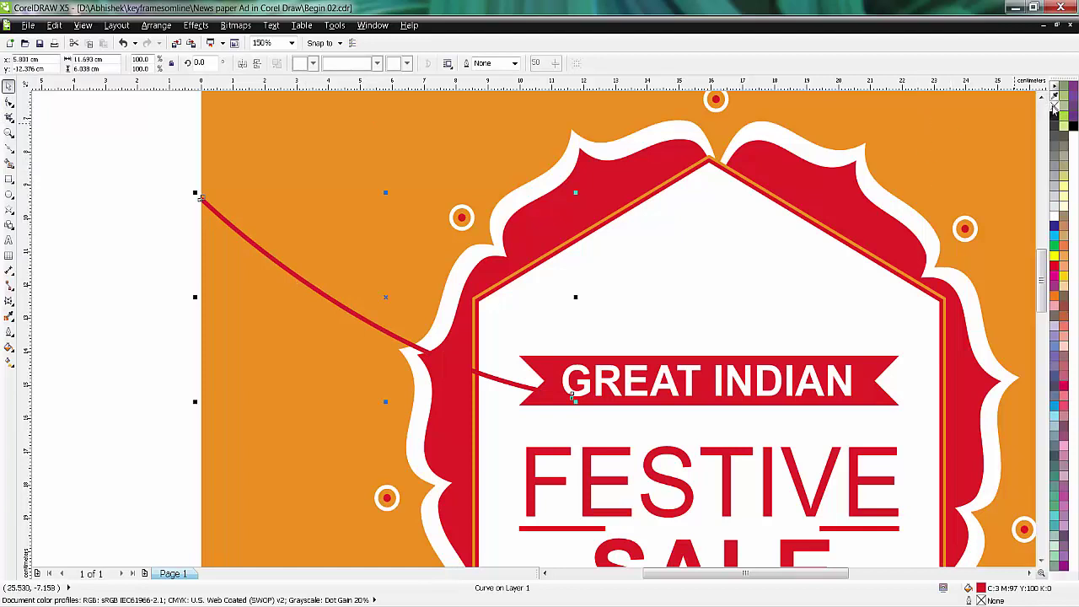
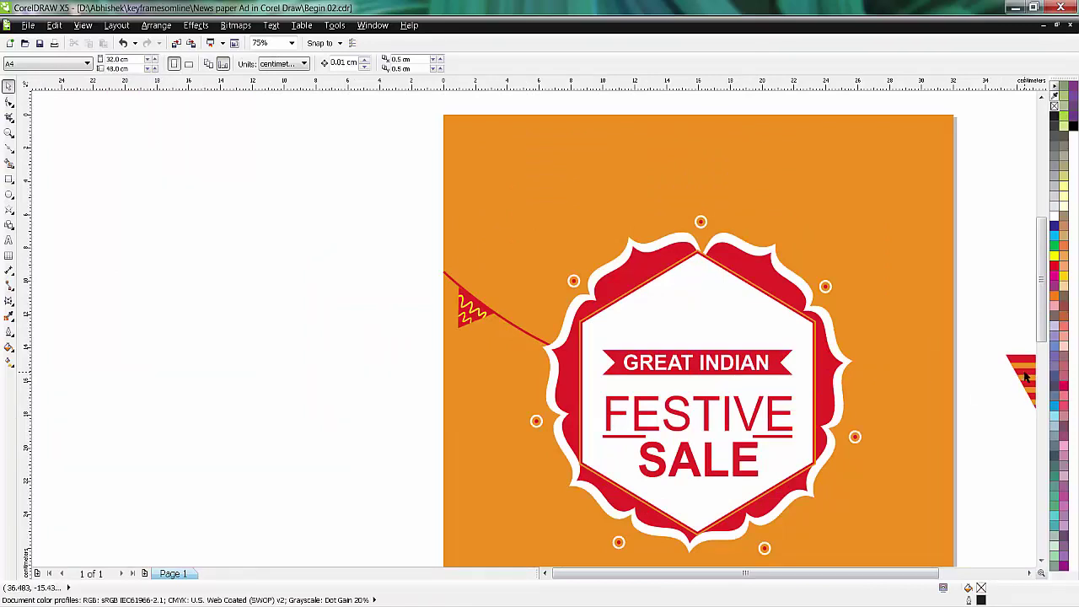
Move the striped triangle to the empty area beside the page's left edge and scale it to 50%
left_click(1021, 377)
left_click_drag(1025, 368, 446, 346)
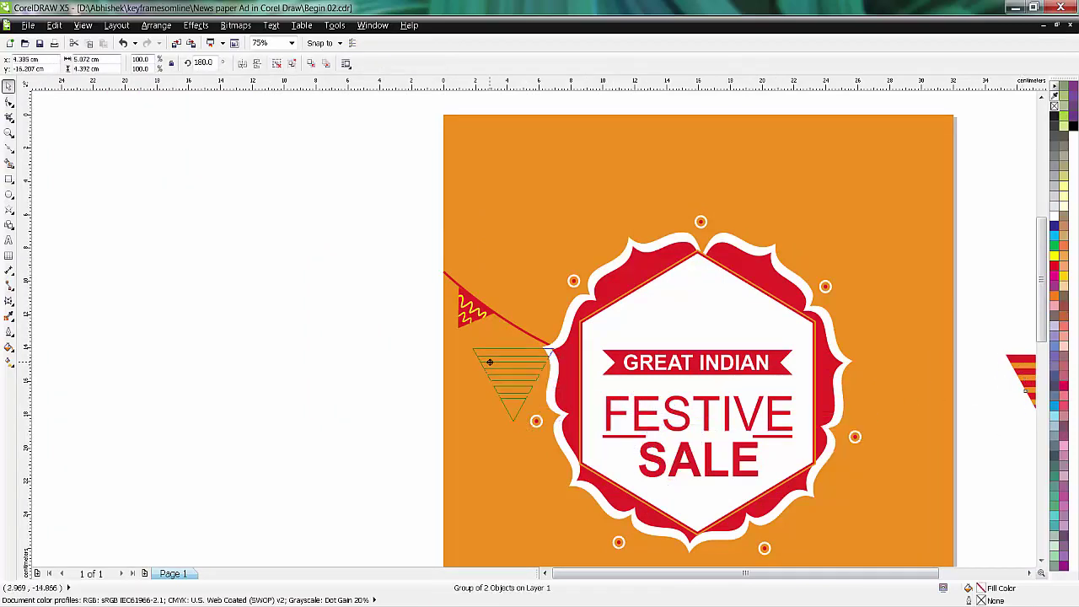
left_click_drag(549, 349, 185, 278)
scroll(487, 408, "up", 4)
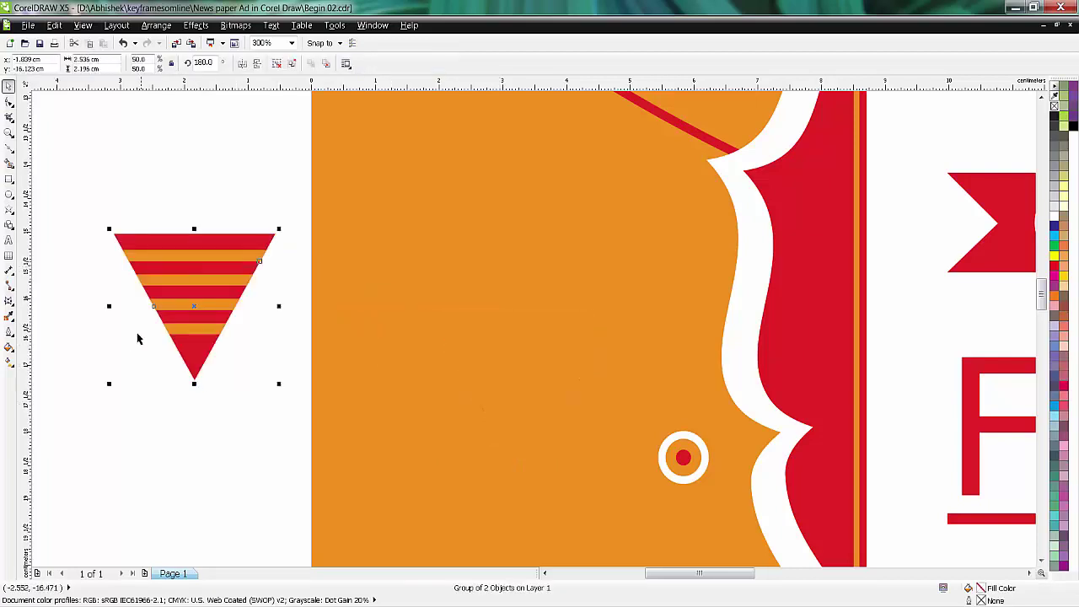
Recolour the small striped triangle's orange stripes with the yellow sampled from the wavy-patterned triangle
left_click(142, 408)
left_click(174, 286)
left_click(8, 316)
scroll(178, 351, "down", 2)
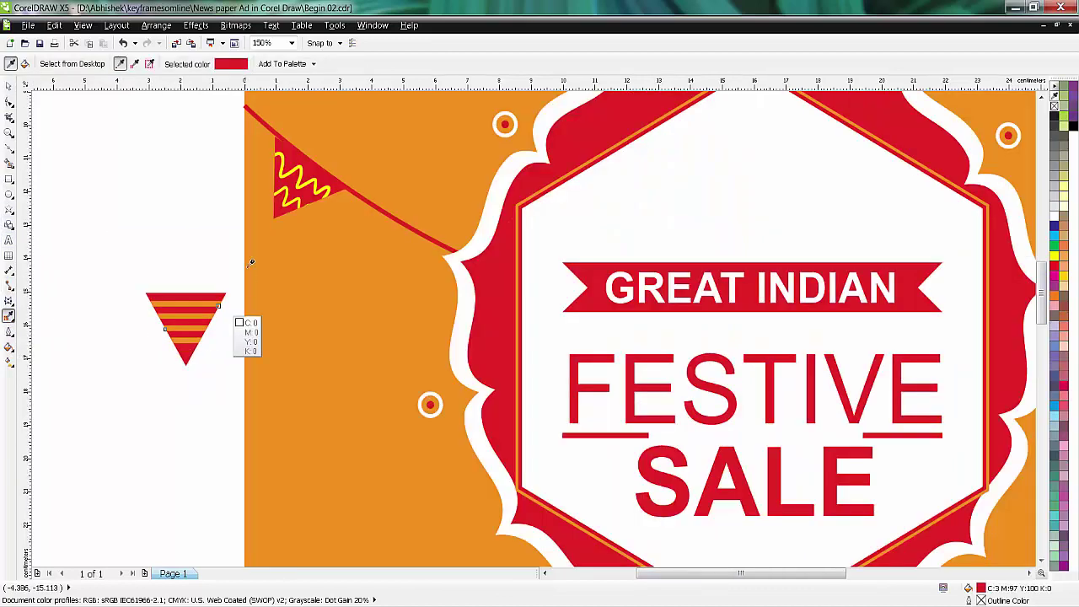
left_click(292, 185)
scroll(190, 347, "up", 2)
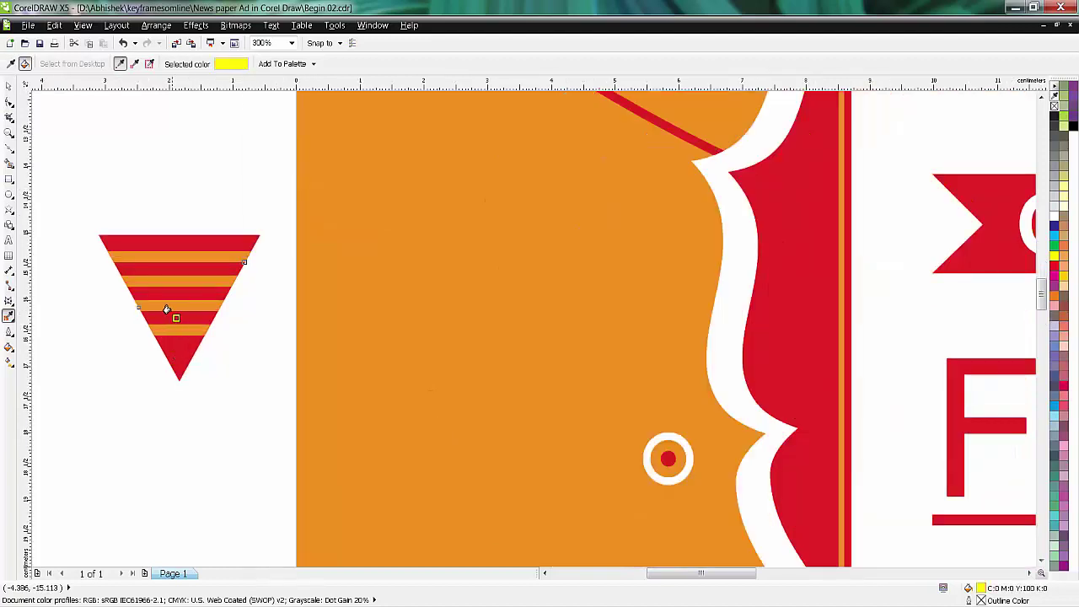
left_click(155, 303)
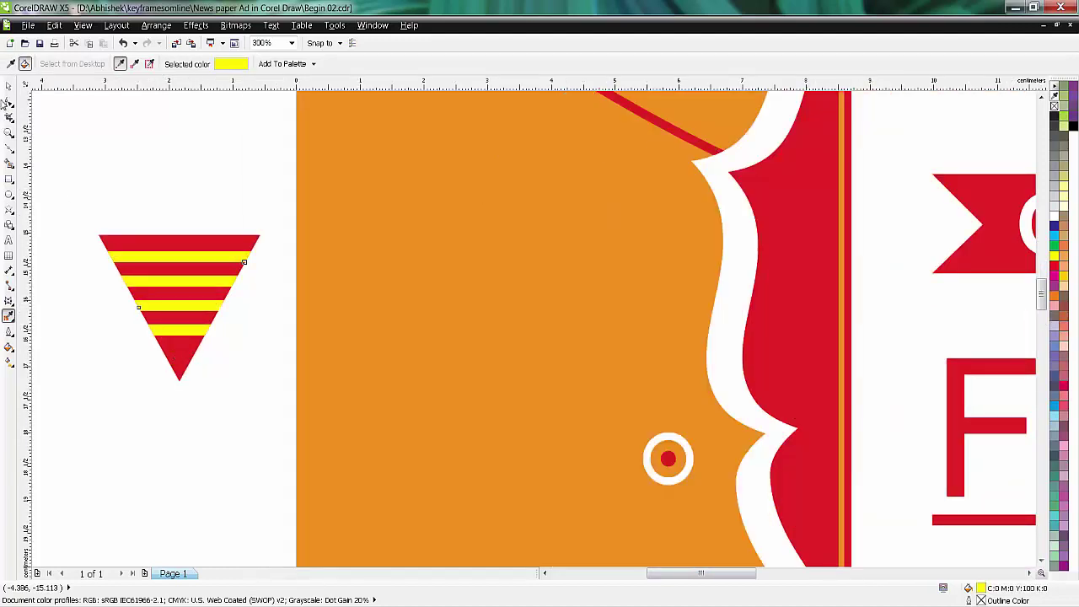
left_click(8, 86)
Rotate the small striped triangle to 148.8° and hang it on the string beside the wavy-patterned triangle
scroll(164, 269, "down", 2)
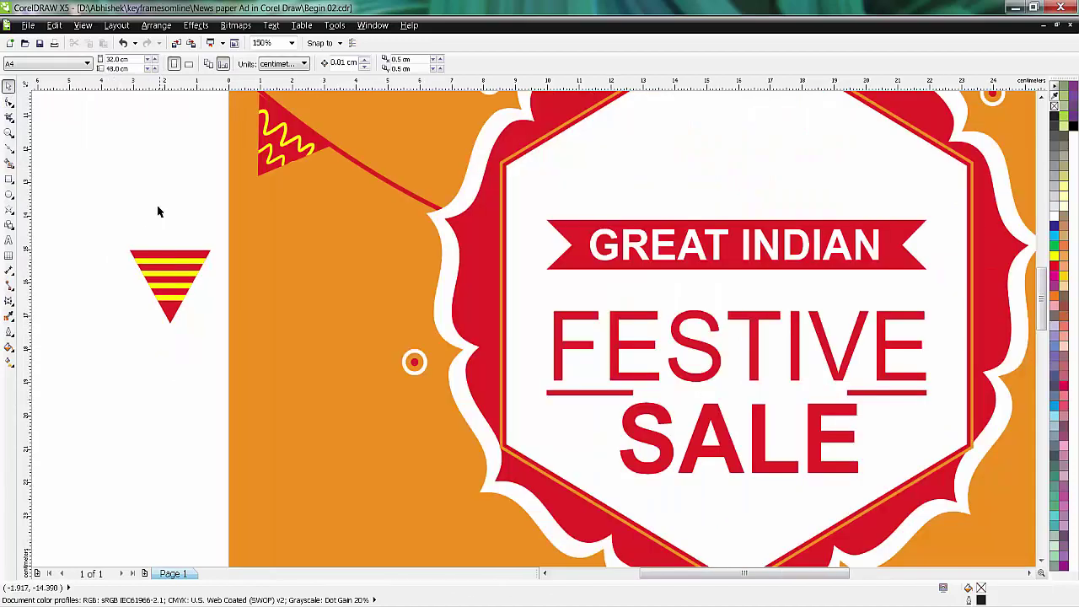
left_click(164, 266)
left_click(172, 263)
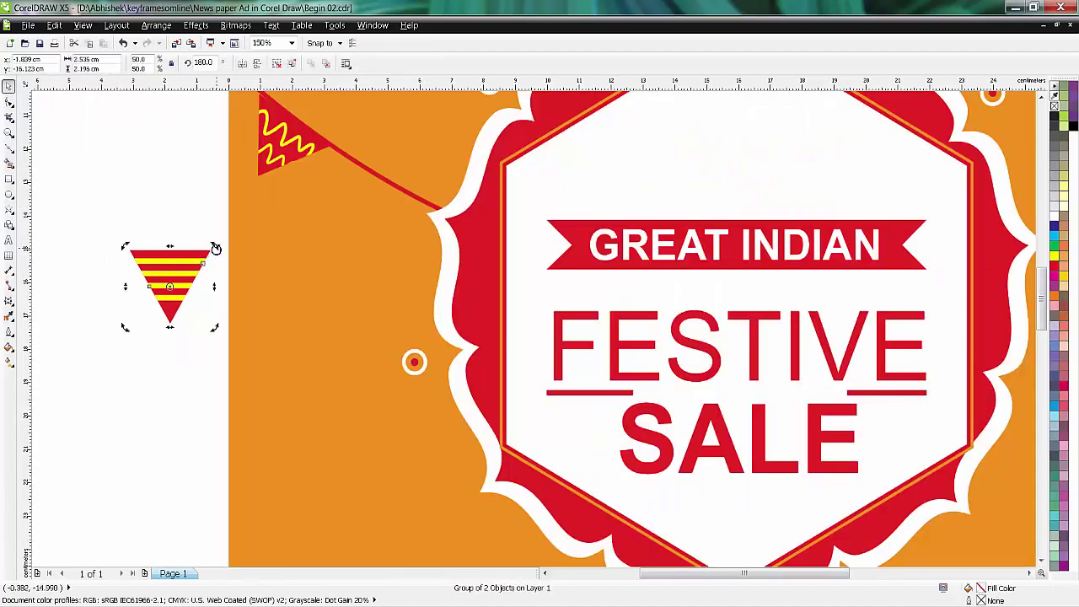
left_click_drag(215, 249, 367, 192)
left_click(132, 213)
left_click(185, 275)
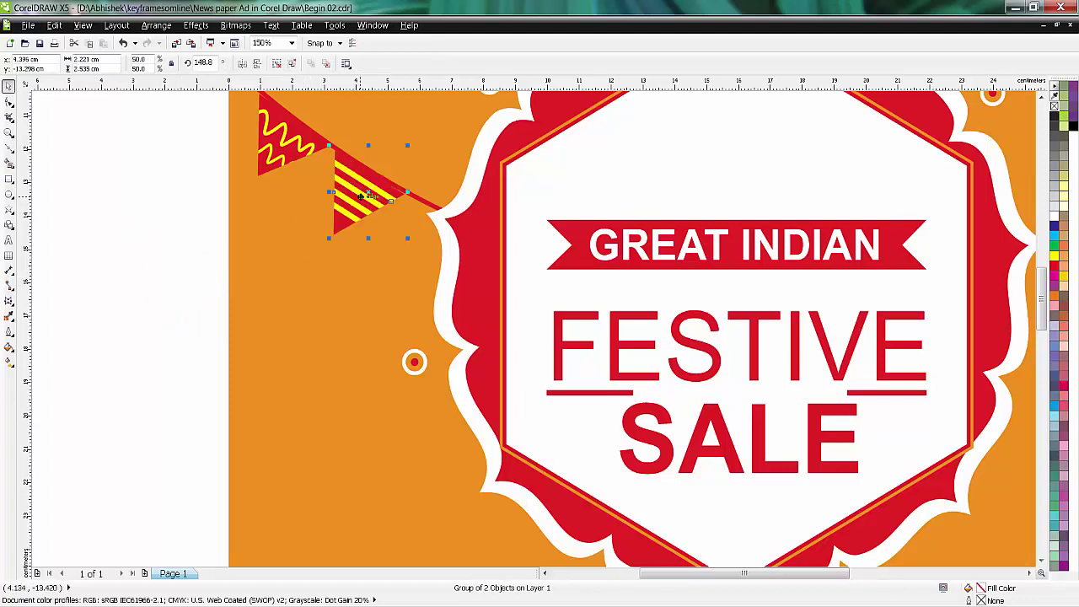
Shrink the striped triangle on the string to 31.9% scale
scroll(372, 247, "up", 1)
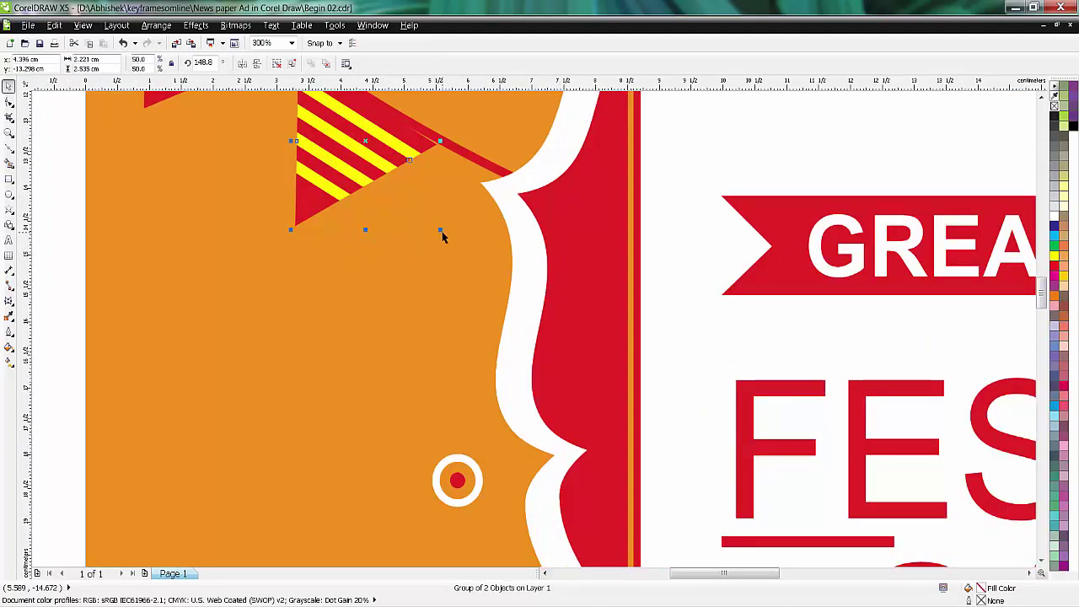
left_click_drag(440, 230, 390, 170)
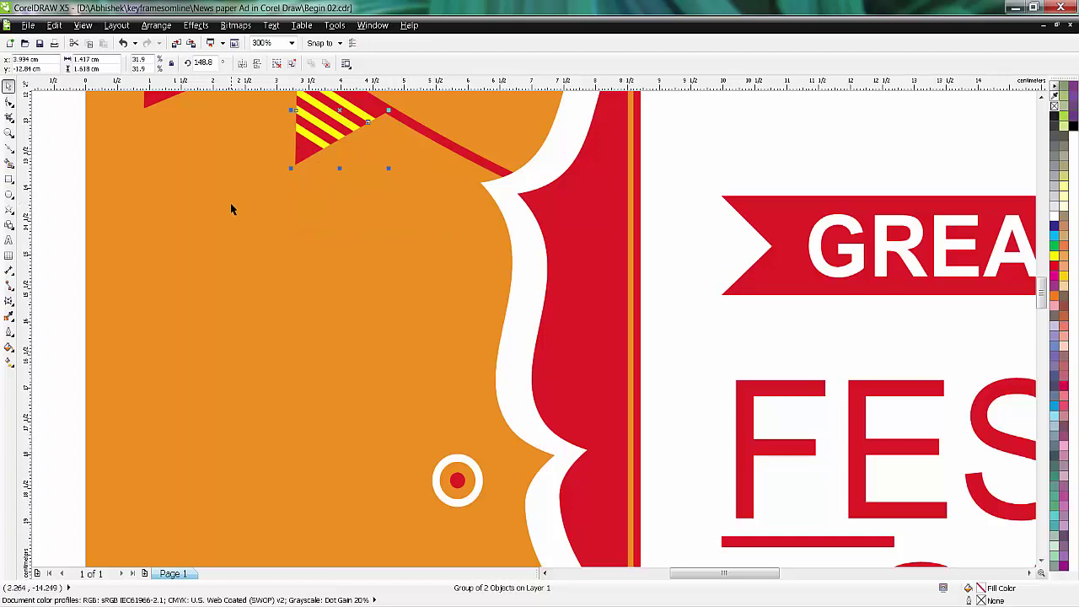
scroll(232, 209, "down", 1)
left_click(107, 180)
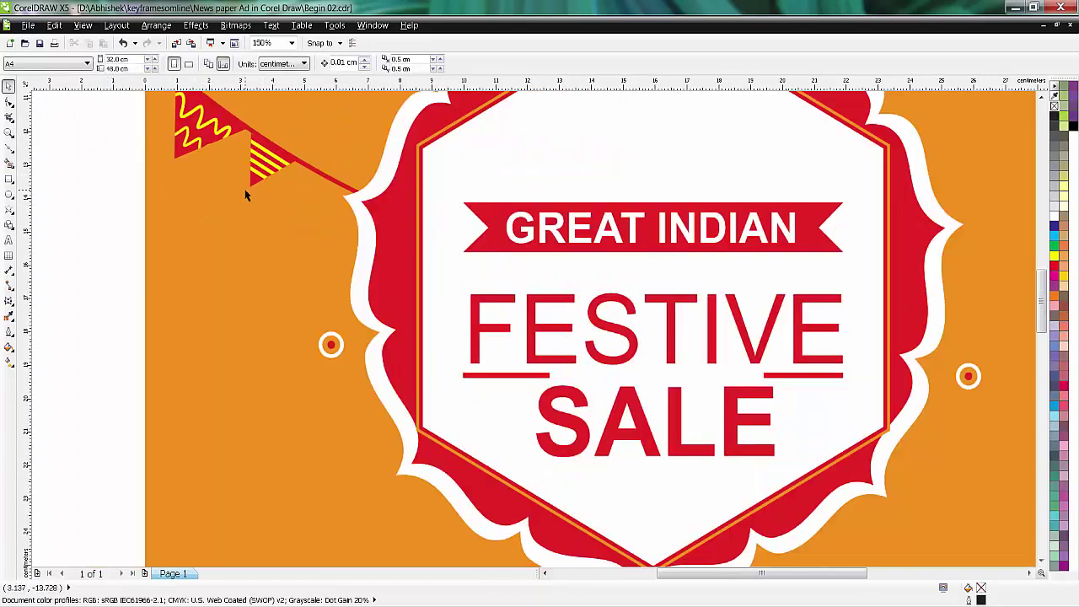
Place a copy of the starred triangle near the string's emblem end, scaled to 60.7% and rotated to 330.5°
scroll(509, 241, "down", 1)
left_click(1002, 233)
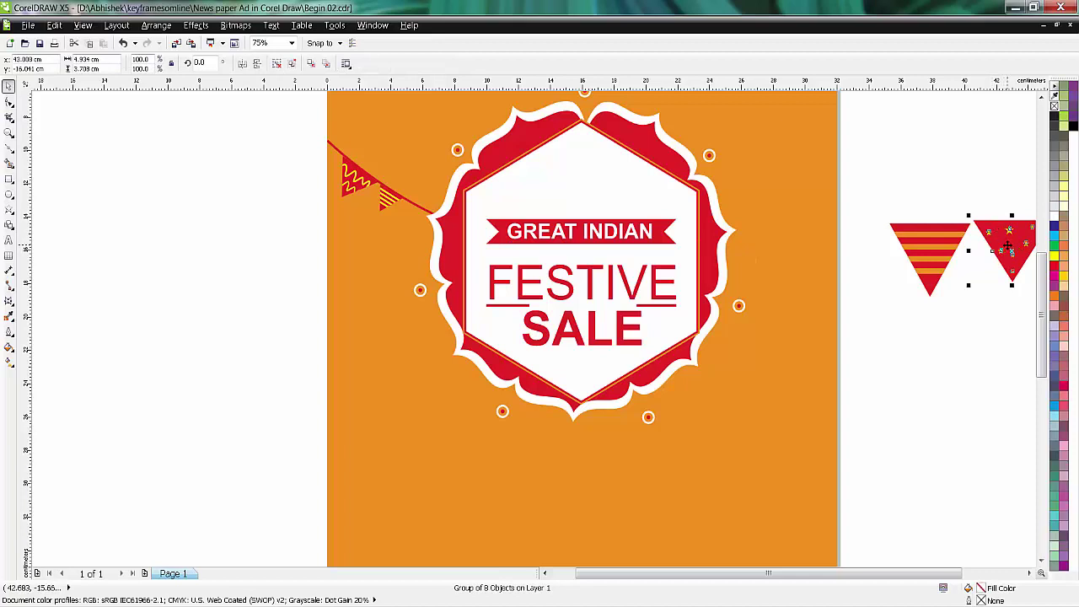
left_click_drag(985, 269, 386, 268)
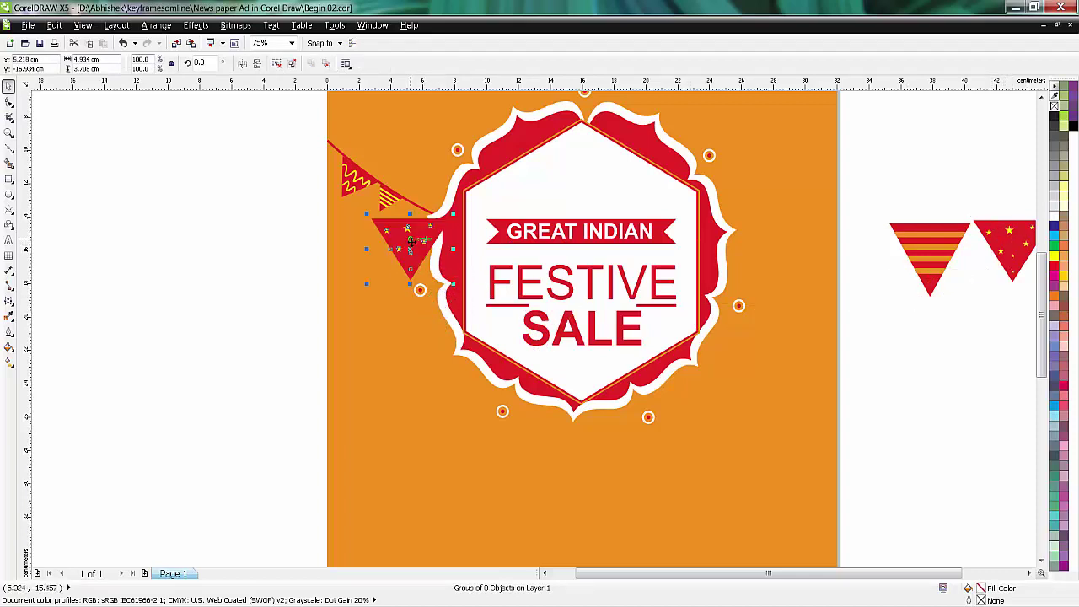
scroll(412, 240, "up", 1)
left_click_drag(325, 190, 396, 266)
left_click(439, 282)
left_click_drag(494, 241, 502, 271)
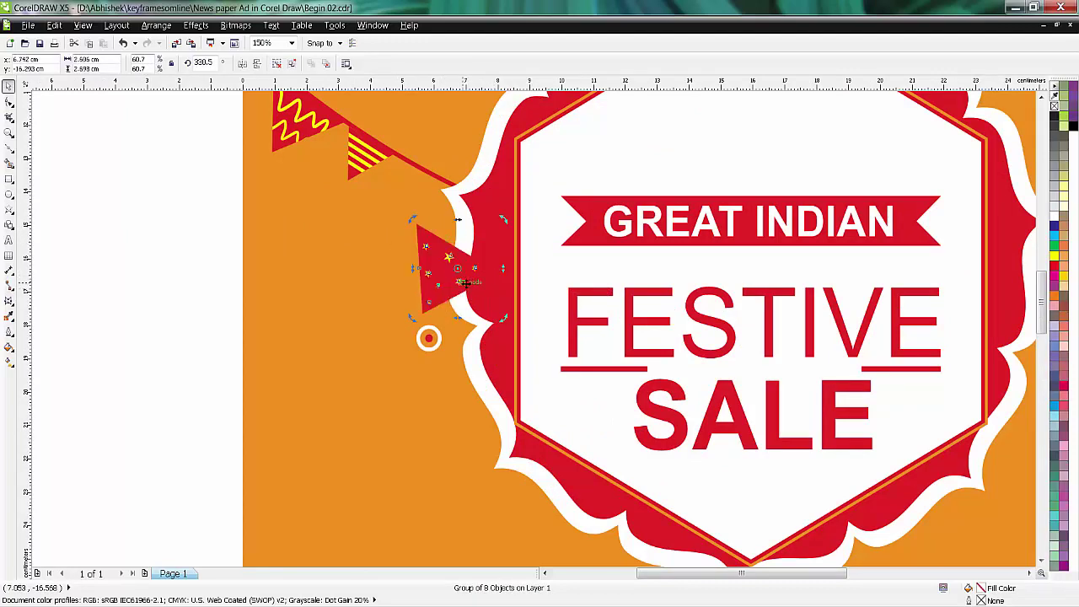
Hang the starred triangle on the string's emblem end, rotate it to 330.4° and order it behind the emblem
left_click(200, 241)
left_click_drag(423, 280, 429, 218)
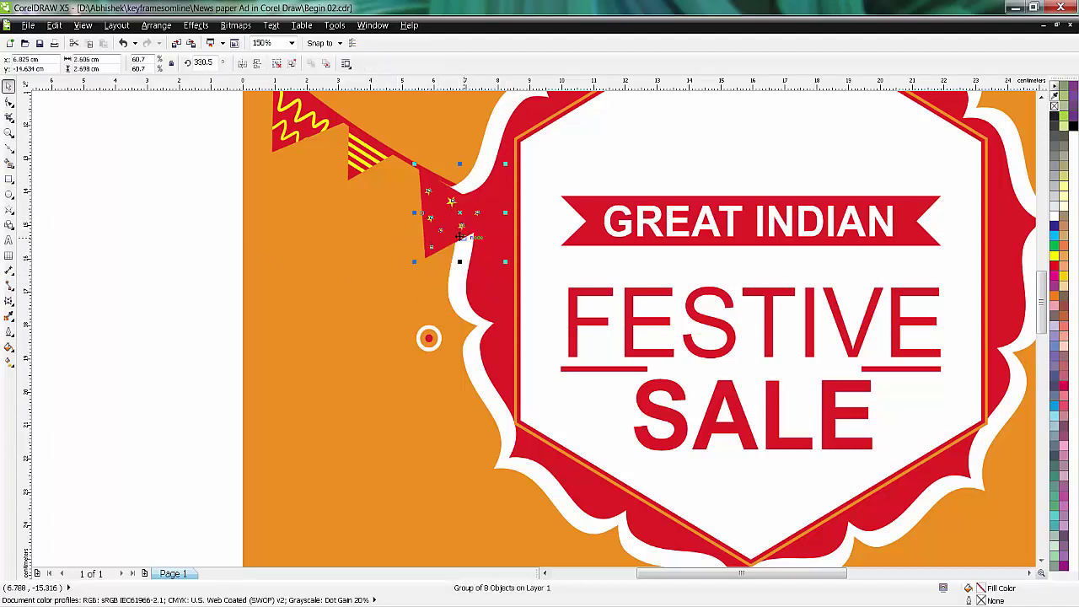
left_click(461, 236)
left_click_drag(511, 168, 507, 164)
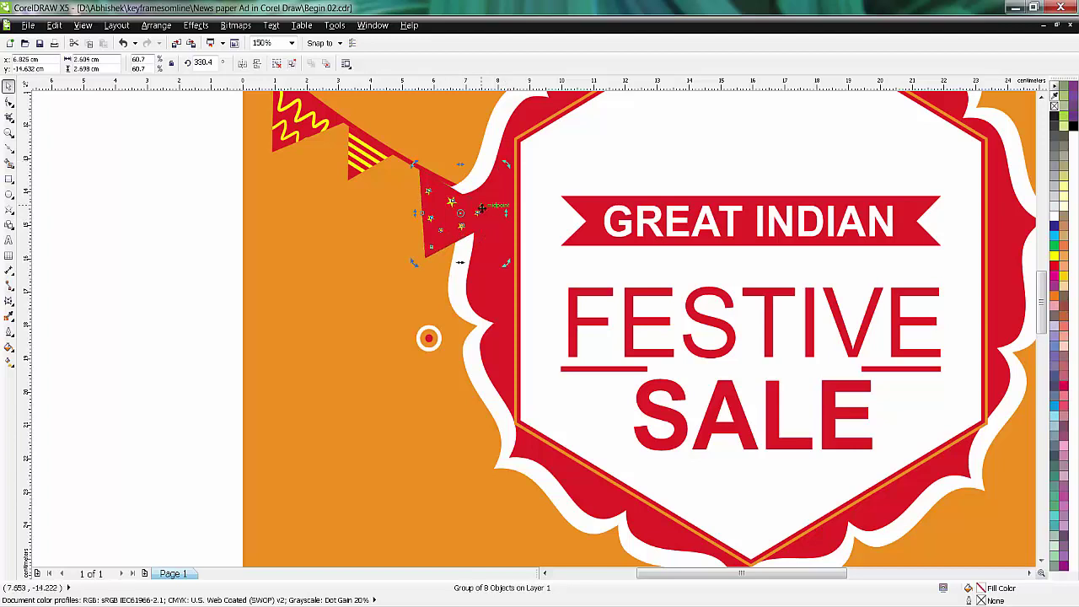
left_click(431, 193)
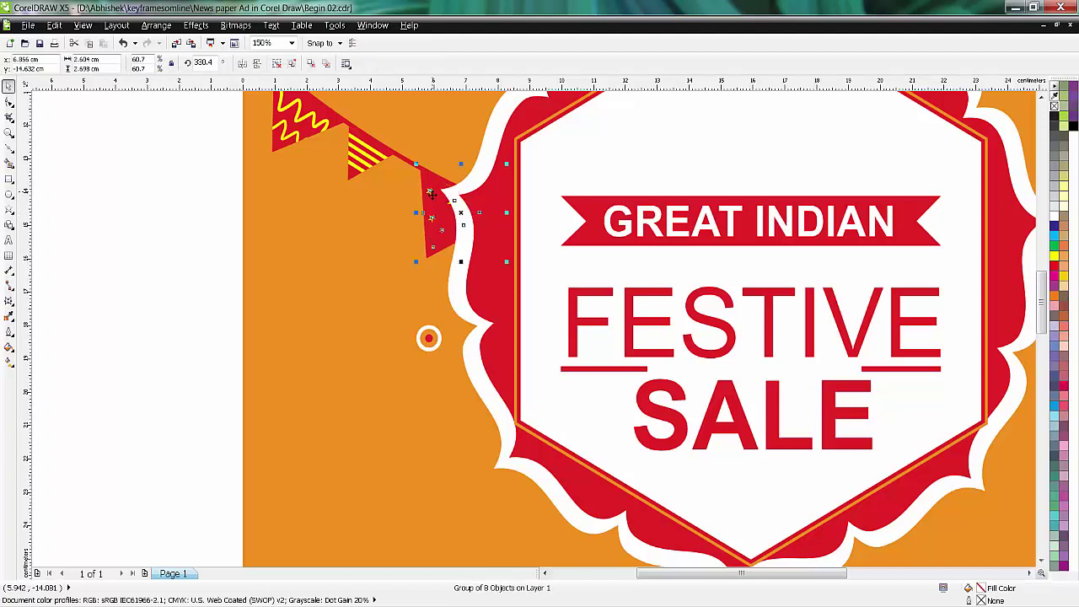
left_click_drag(430, 193, 430, 193)
left_click(167, 210)
Select the string with its three triangles and place a copy of the whole bunting below the original
scroll(193, 284, "down", 1)
left_click_drag(158, 177, 315, 286)
left_click(168, 173)
left_click_drag(202, 145, 327, 263)
left_click(312, 251, "shift")
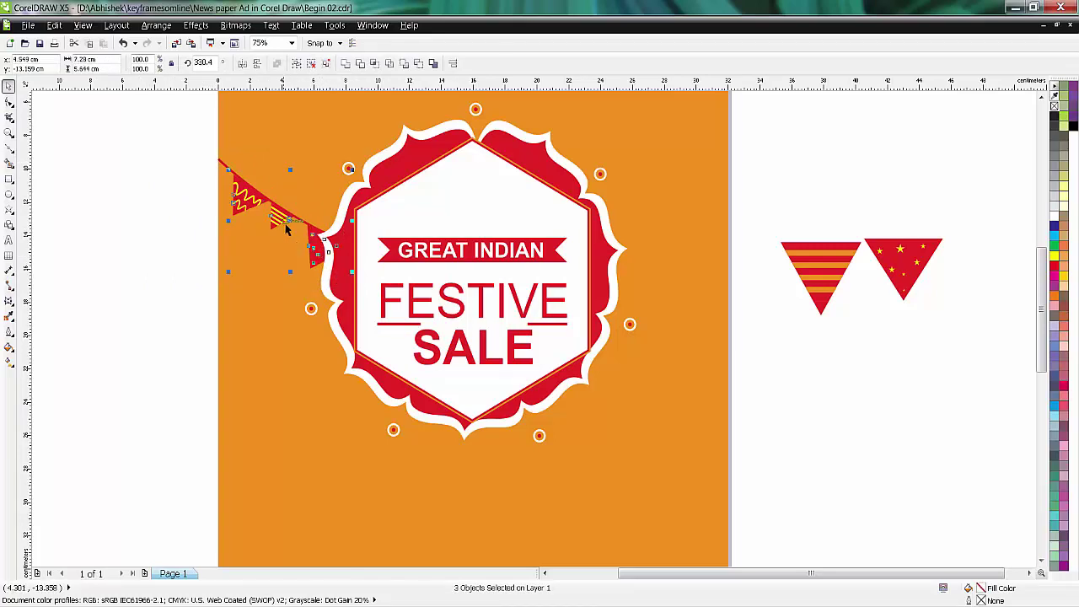
left_click_drag(285, 224, 224, 214)
scroll(224, 211, "up", 1)
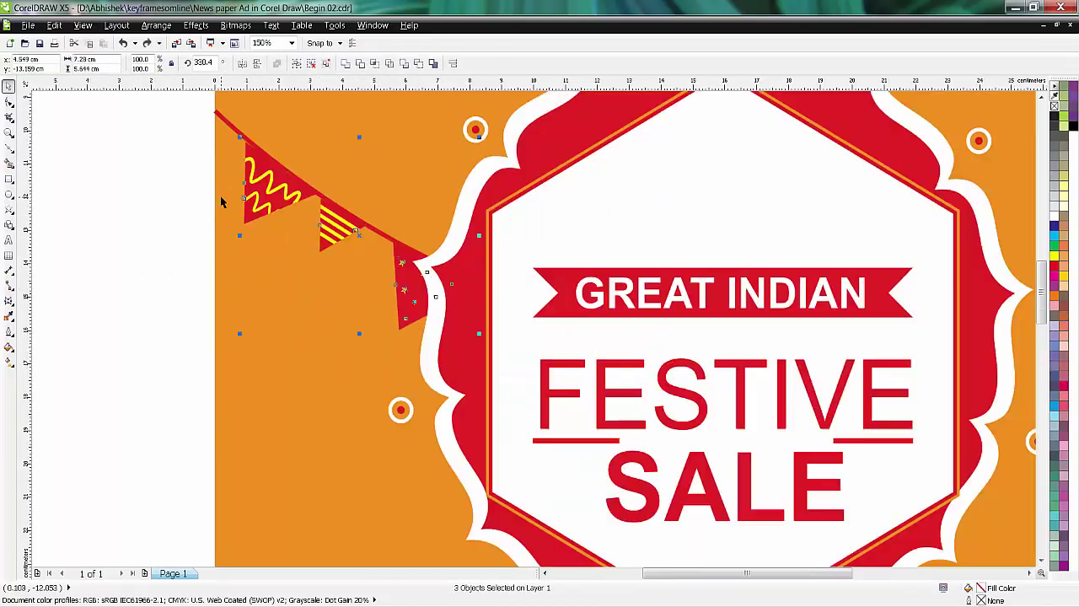
left_click(399, 221, "shift")
left_click_drag(400, 221, 380, 309)
left_click(149, 248)
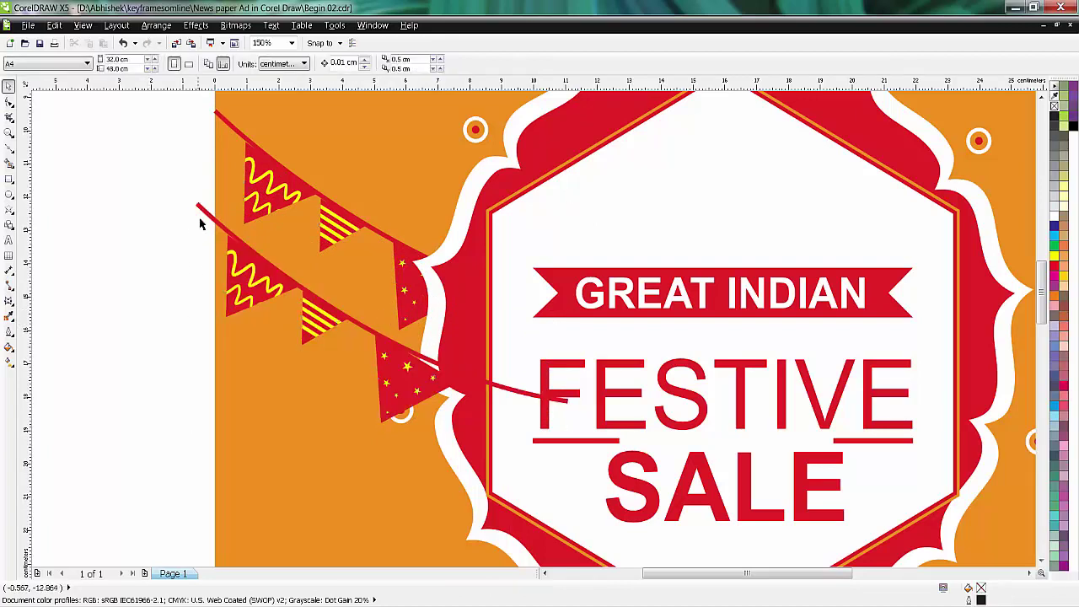
Move the starting nodes of the copied string so that it begins at the page's left edge
left_click(203, 214)
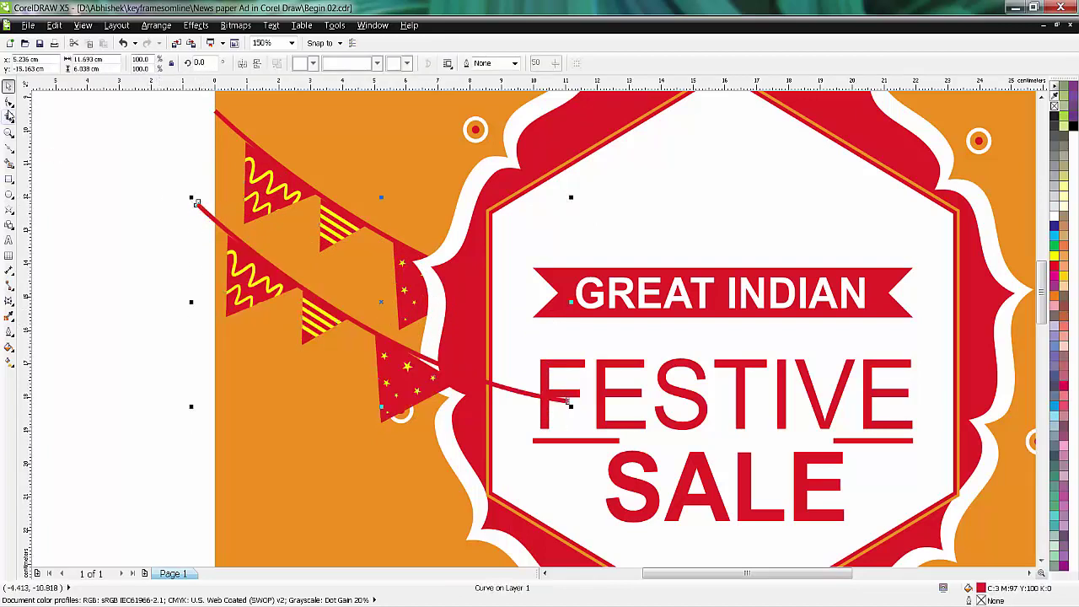
left_click(9, 101)
left_click(196, 205)
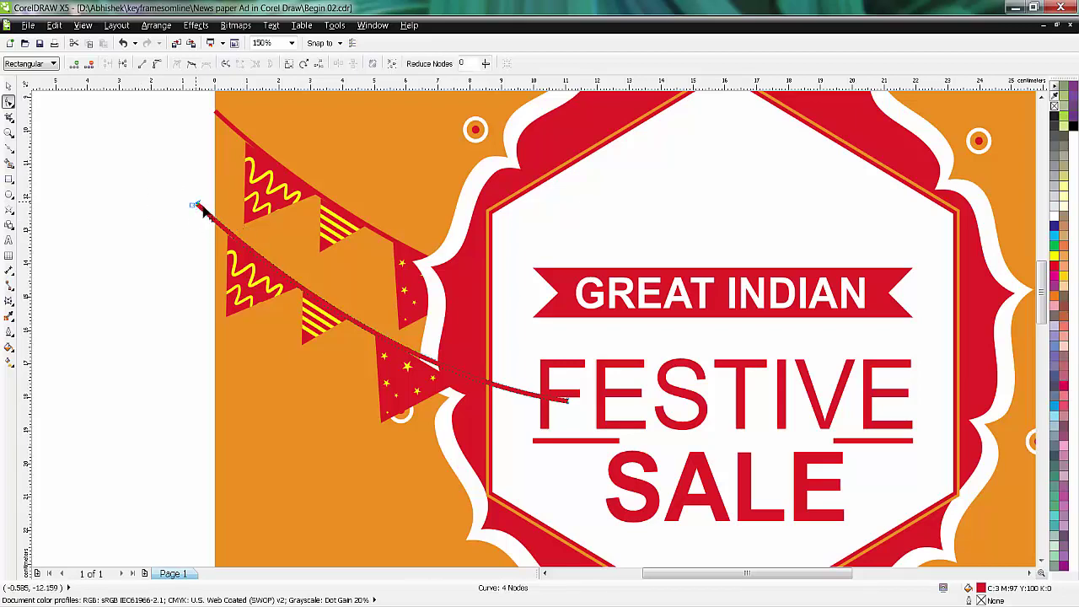
left_click_drag(201, 209, 212, 224)
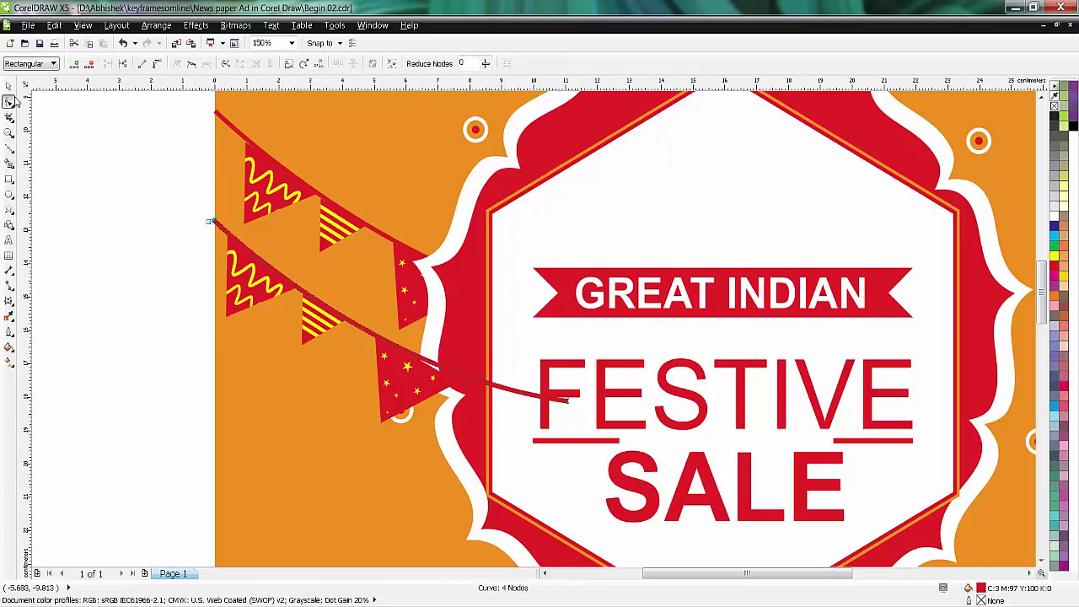
mouse_move(570, 402)
left_mouse_down()
mouse_move(543, 403)
mouse_move(562, 407)
left_mouse_up()
scroll(513, 404, "up", 2)
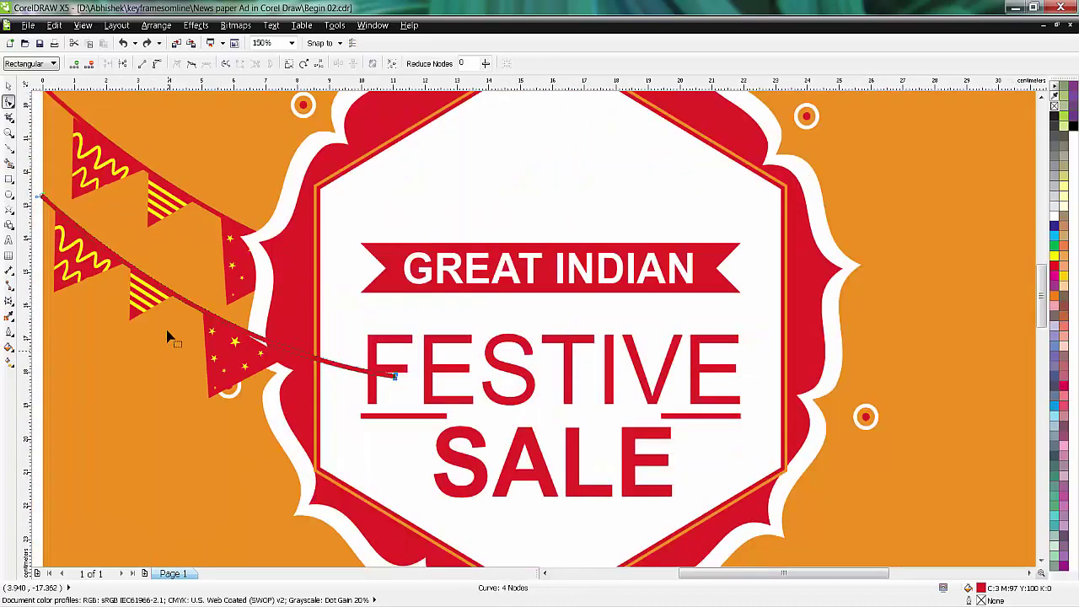
scroll(173, 354, "down", 2)
scroll(876, 299, "down", 2)
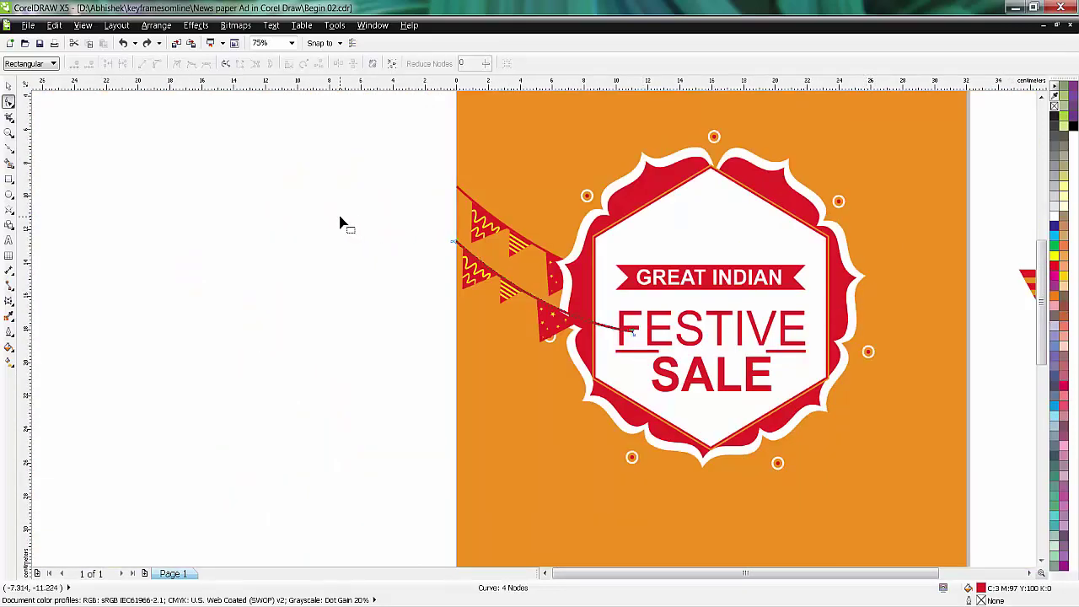
scroll(633, 333, "up", 2)
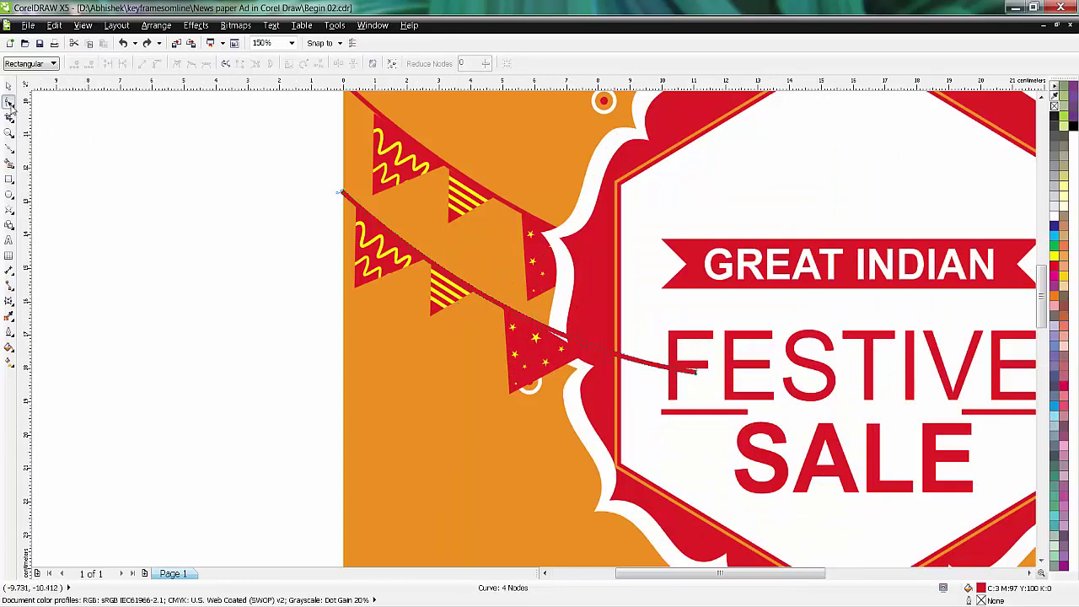
left_click(10, 87)
left_click(261, 330)
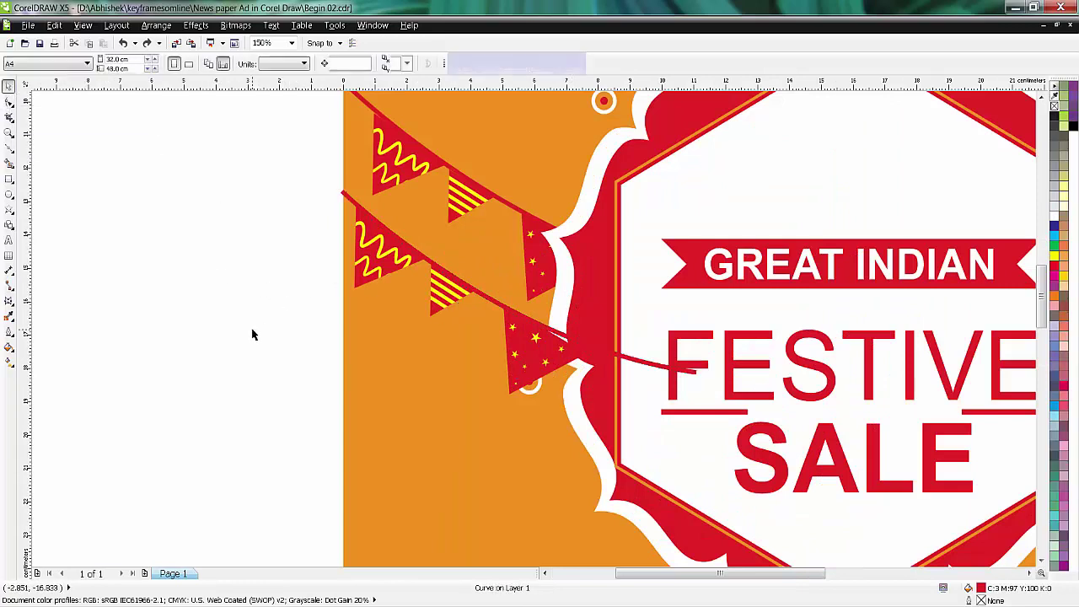
Rotate the copied starred triangle to 337.6° and reposition it along the lower string
left_click(522, 345)
scroll(546, 361, "up", 1)
left_click(547, 361)
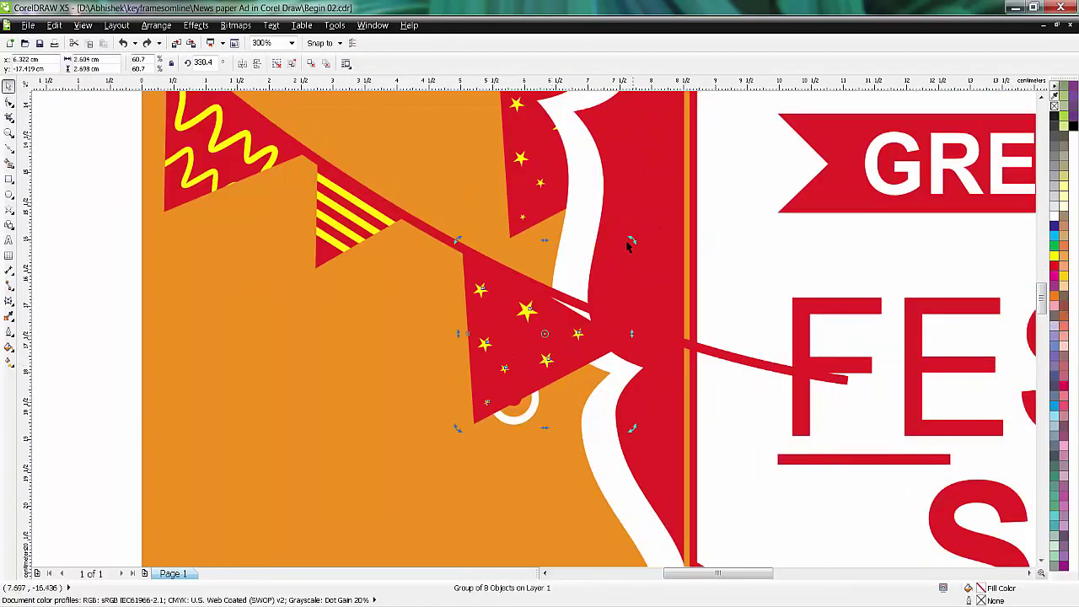
left_click_drag(632, 240, 631, 209)
left_click_drag(531, 334, 529, 306)
key("ctrl+z")
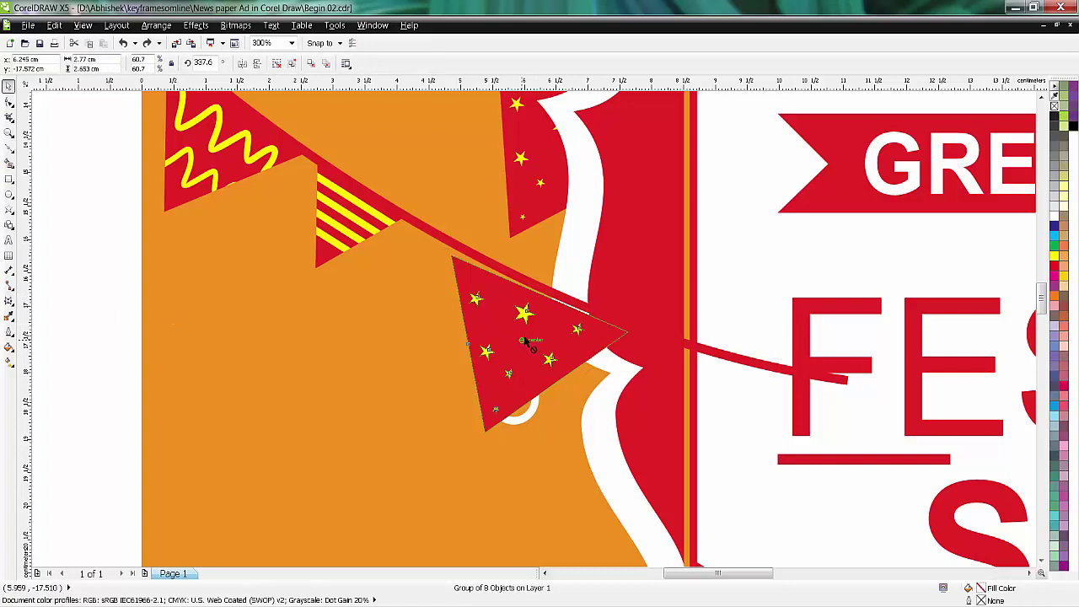
left_click_drag(525, 345, 526, 338)
scroll(483, 362, "down", 1)
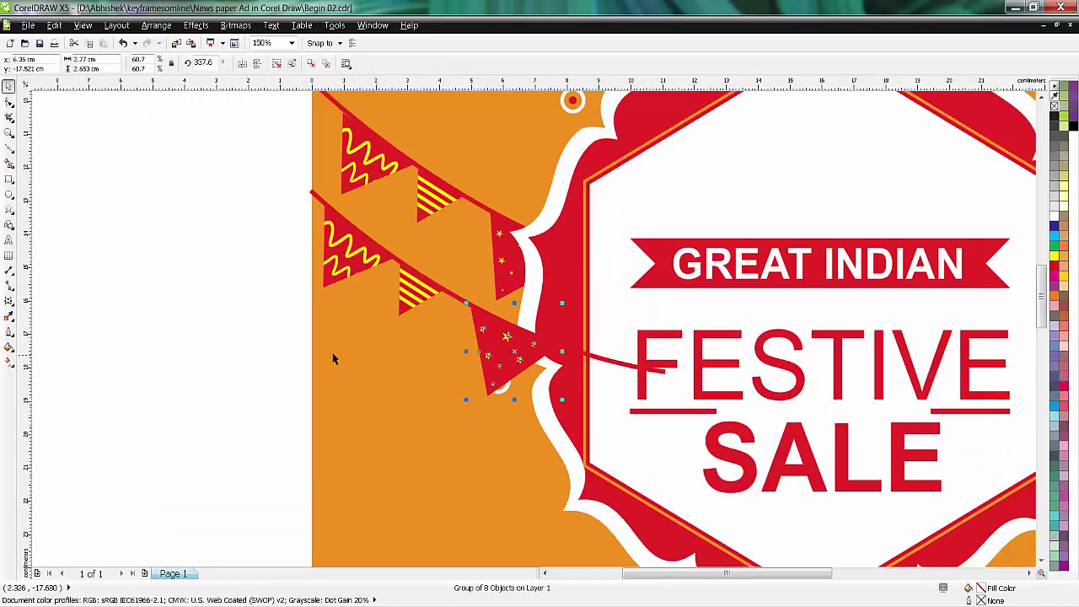
left_click(238, 338)
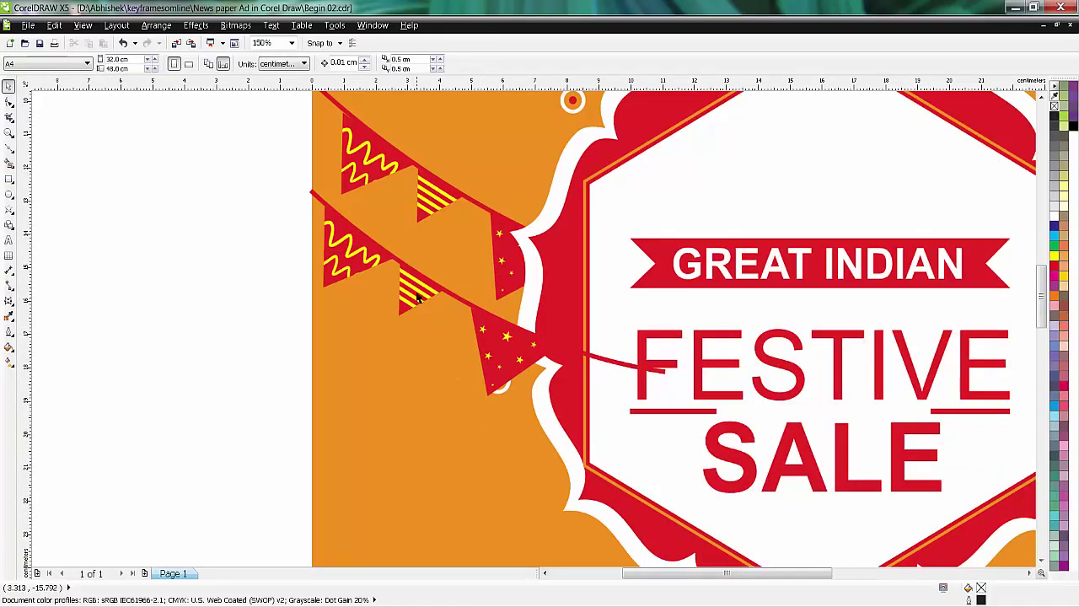
Swap the striped and starred triangles on the lower string, rotate the starred one to 329.0° and fit it against the string
left_click_drag(417, 300, 448, 311)
left_click(447, 311)
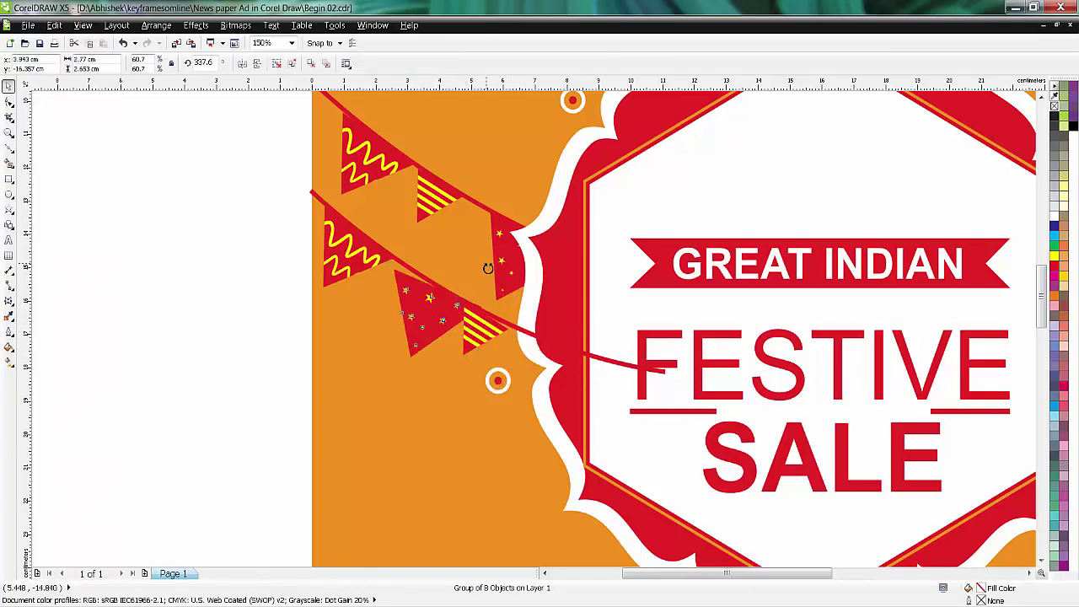
left_click_drag(488, 268, 428, 295)
left_click(306, 285)
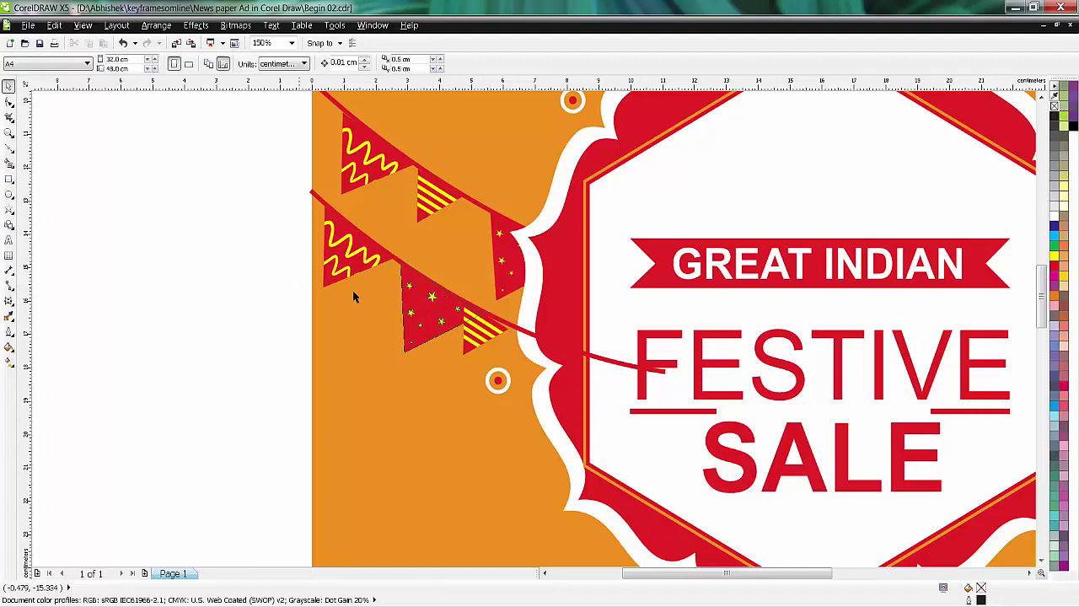
left_click(401, 312)
scroll(401, 312, "up", 2)
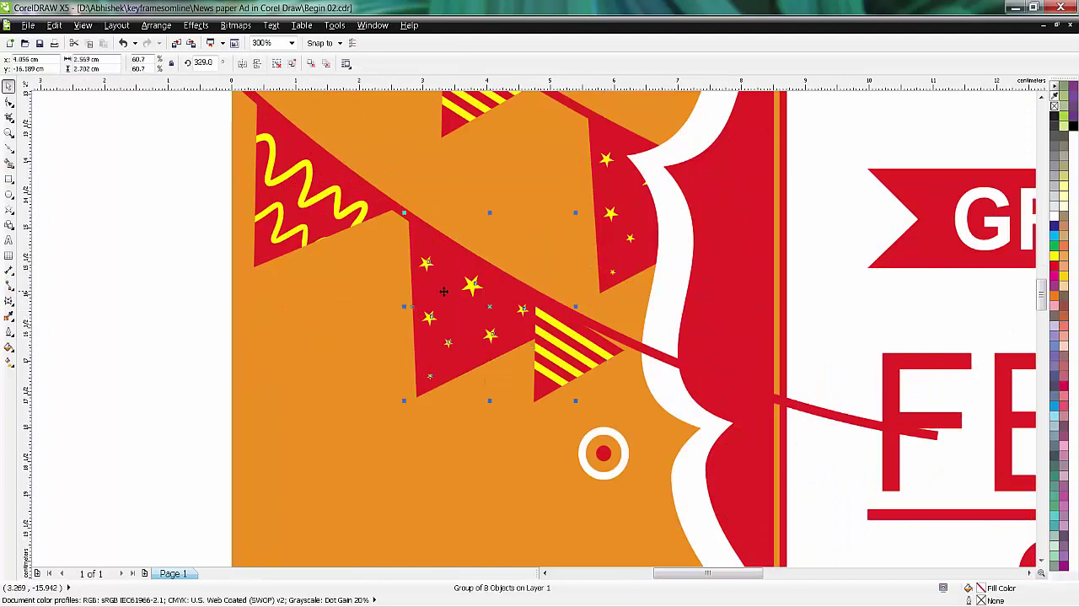
Move the striped triangle along the lower string to the emblem's edge and rotate it to 156.4° to fit against the string
left_click(561, 349)
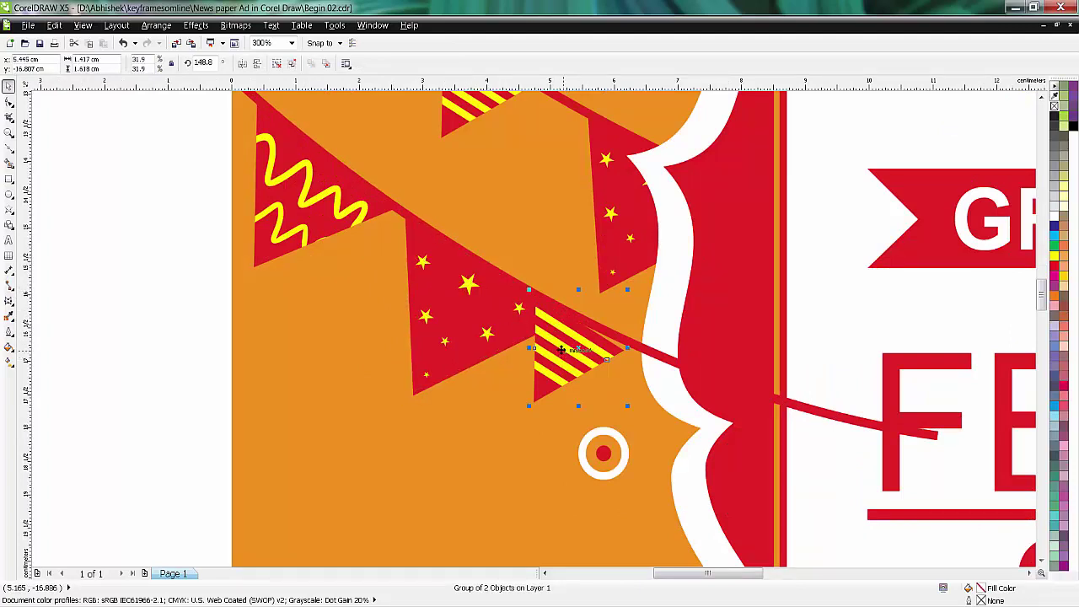
left_click_drag(560, 349, 622, 375)
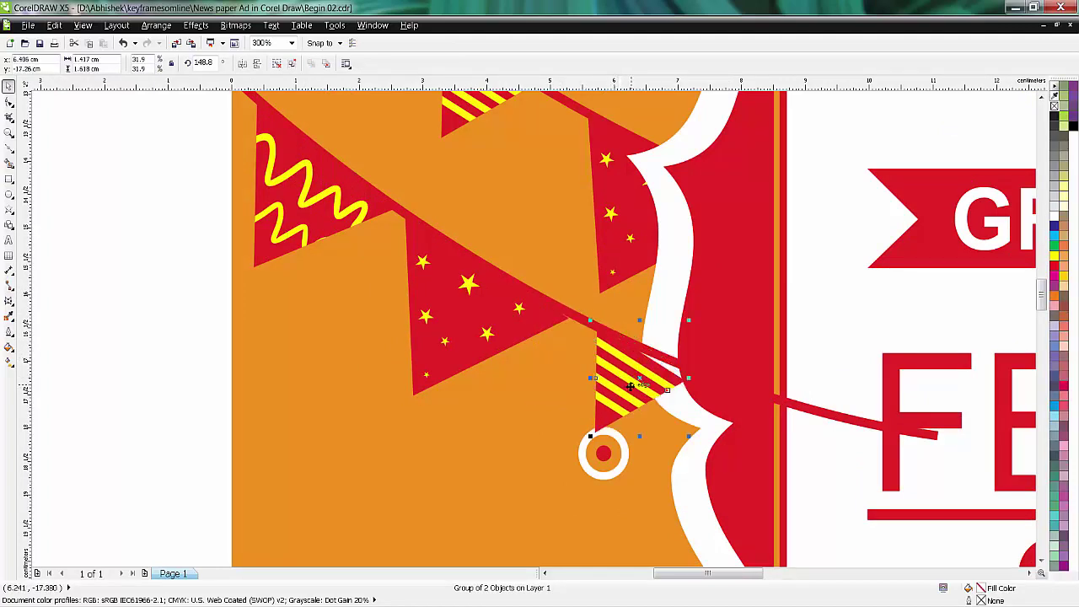
left_click_drag(689, 320, 684, 306)
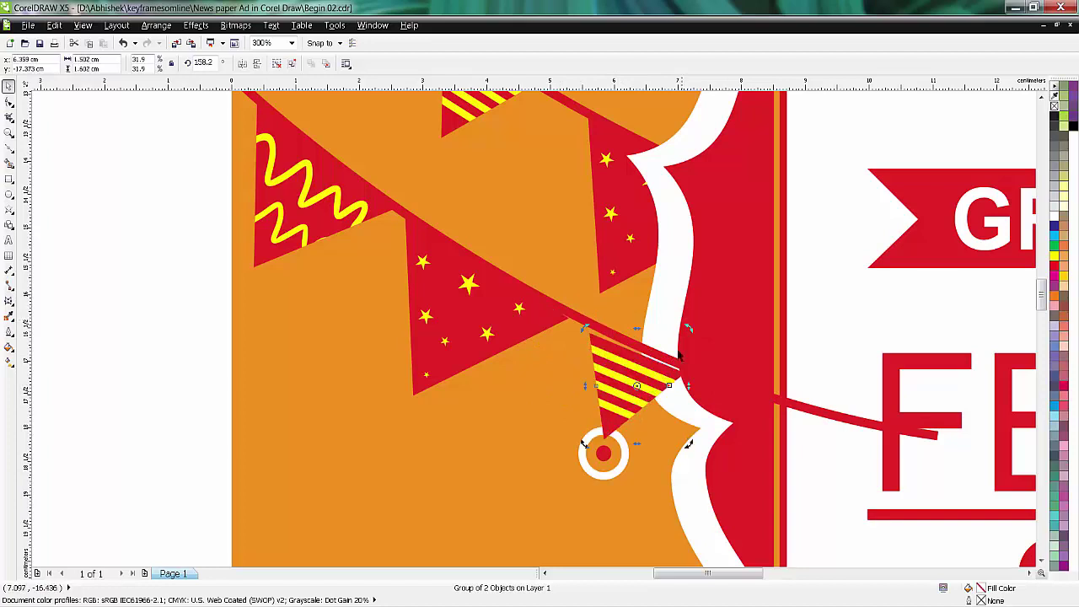
left_click_drag(656, 373, 657, 372)
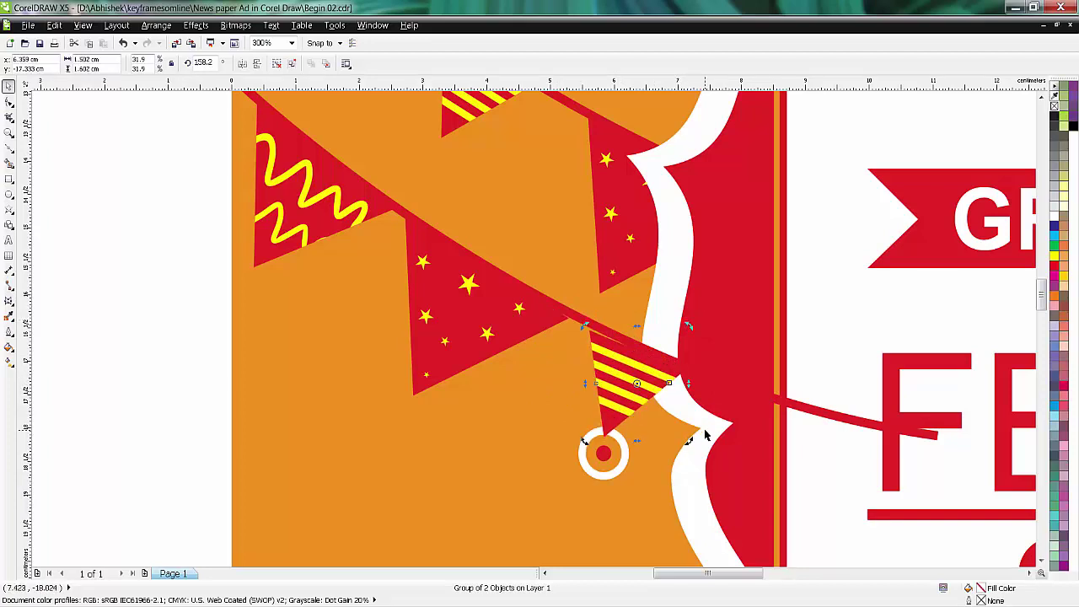
left_click(609, 364)
mouse_move(599, 345)
left_mouse_down()
mouse_move(585, 320)
mouse_move(595, 327)
left_mouse_up()
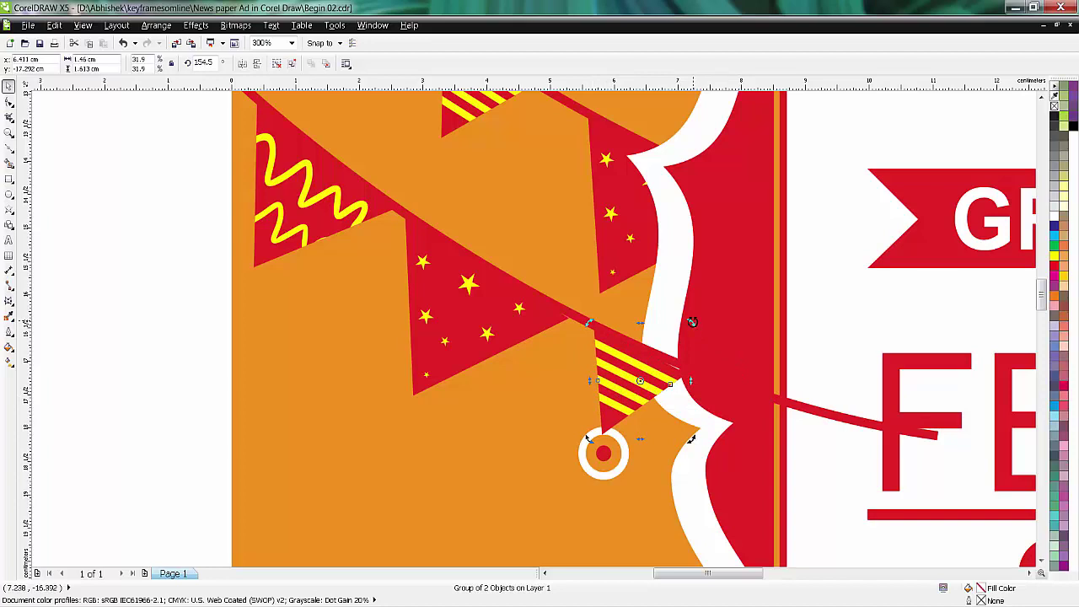
left_click_drag(691, 321, 686, 314)
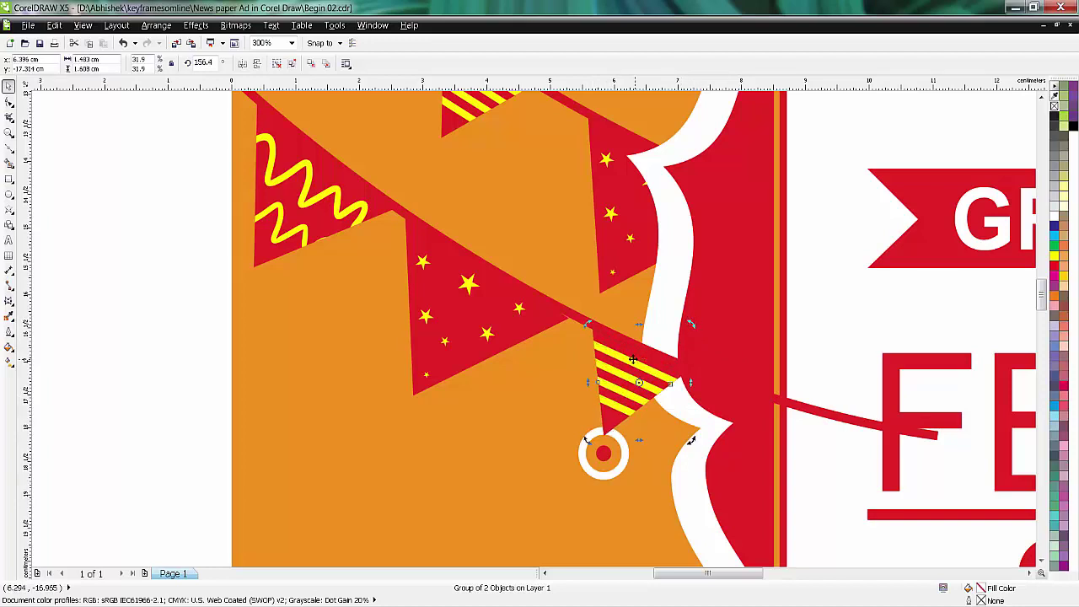
Send the lower string's striped triangle and the lower string itself back in the stacking order behind the emblem
key("ctrl+Page_Down")
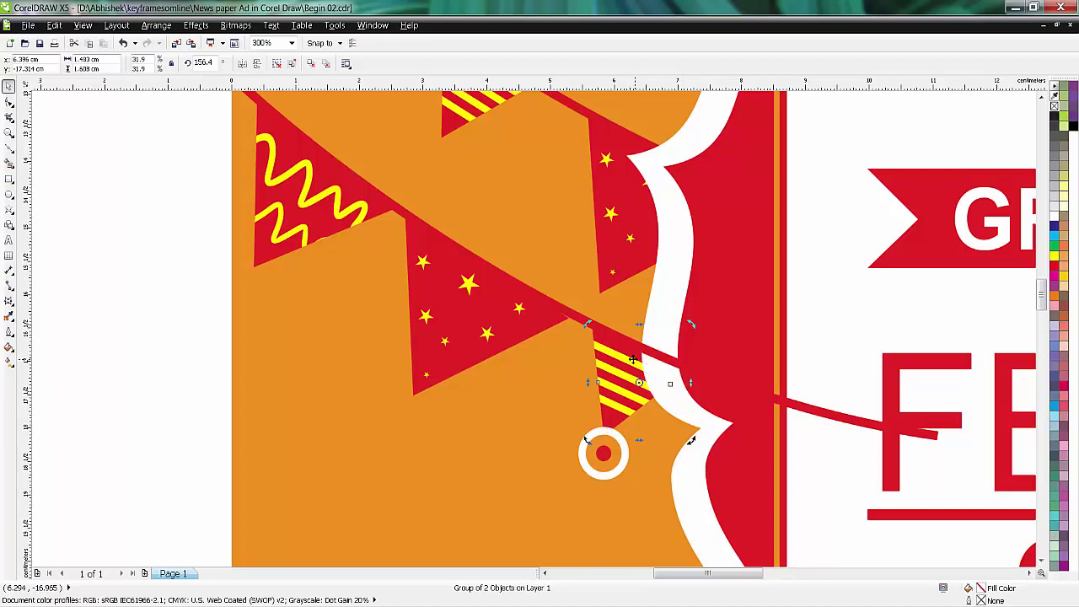
left_click(118, 216)
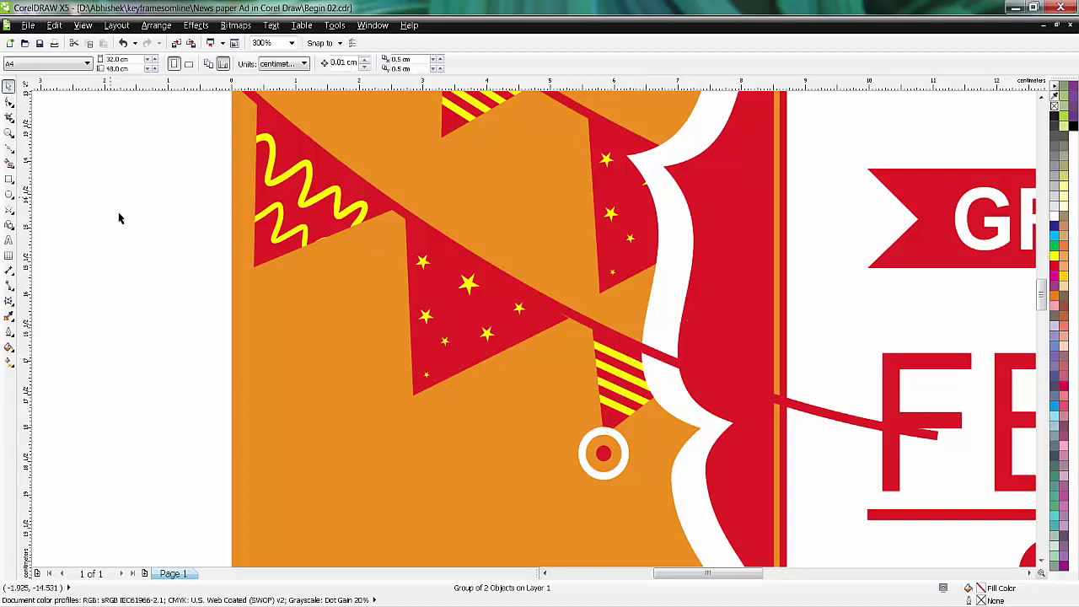
scroll(244, 341, "down", 5)
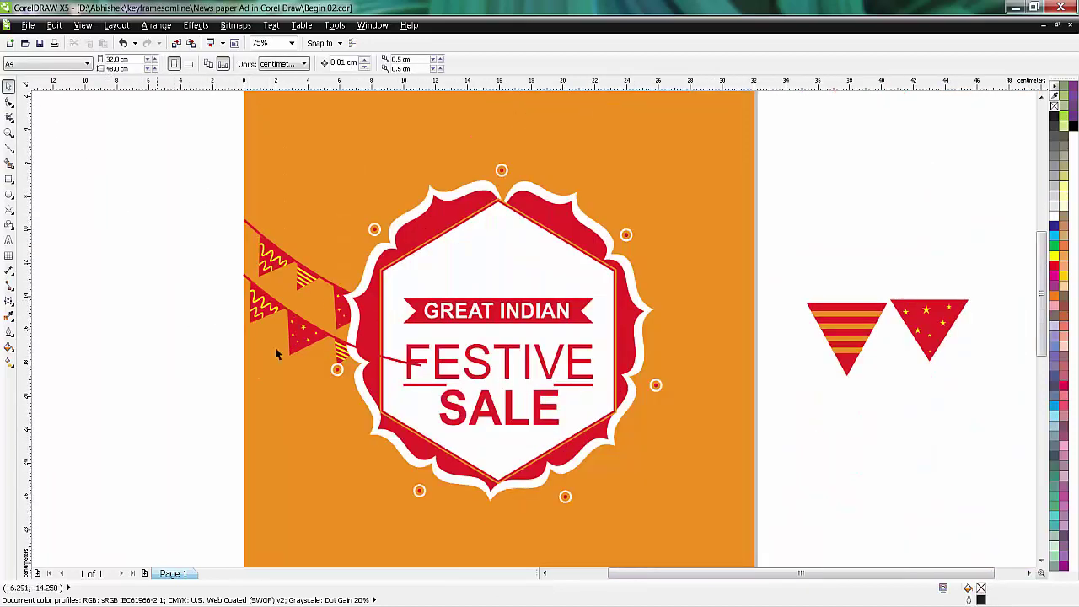
left_click(401, 362)
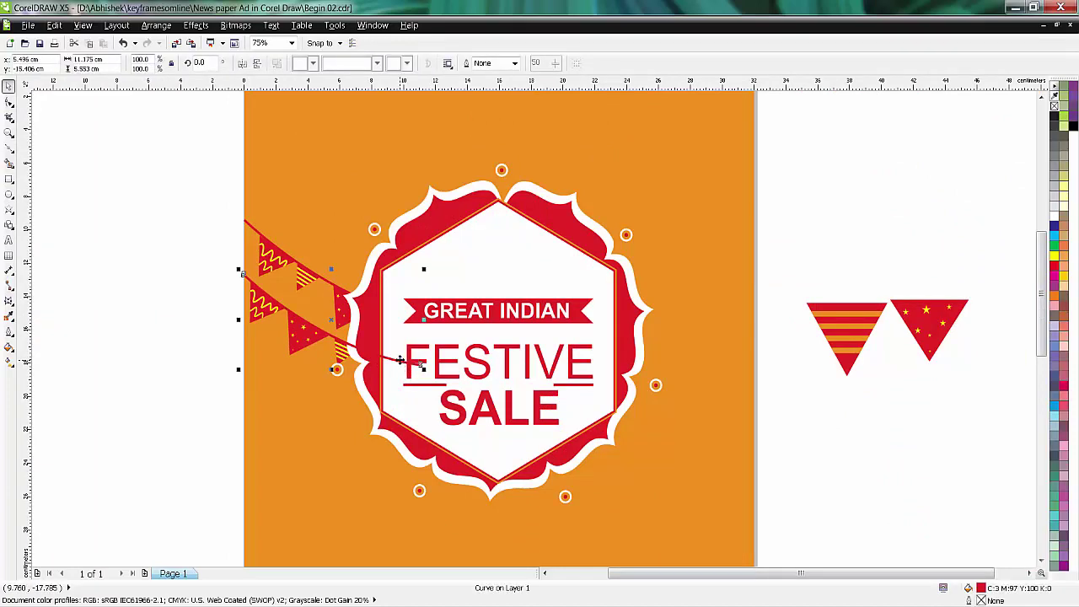
key("ctrl+Page_Down")
left_click(144, 375)
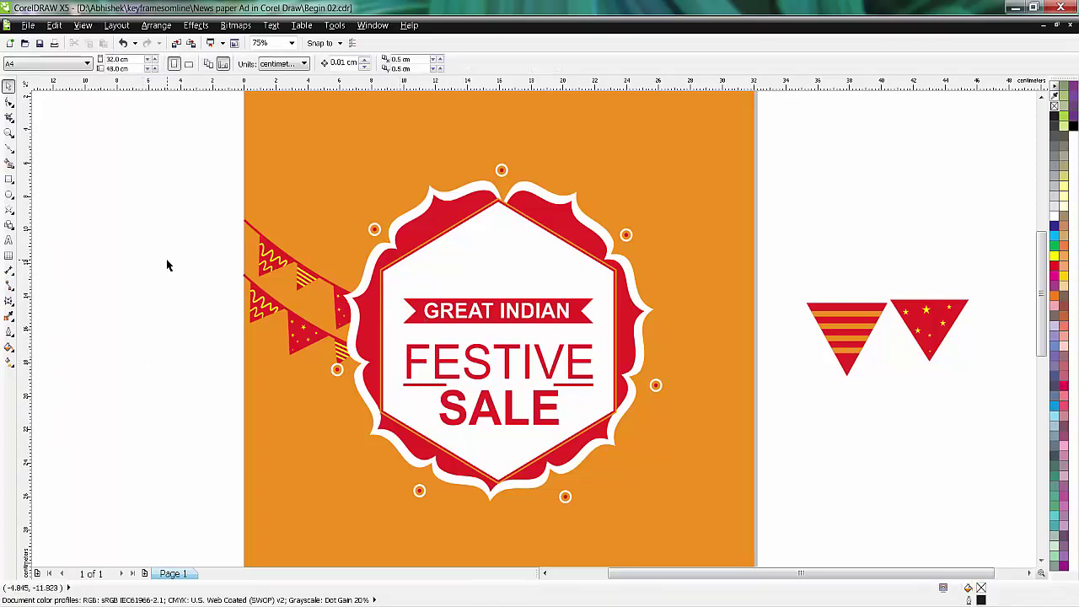